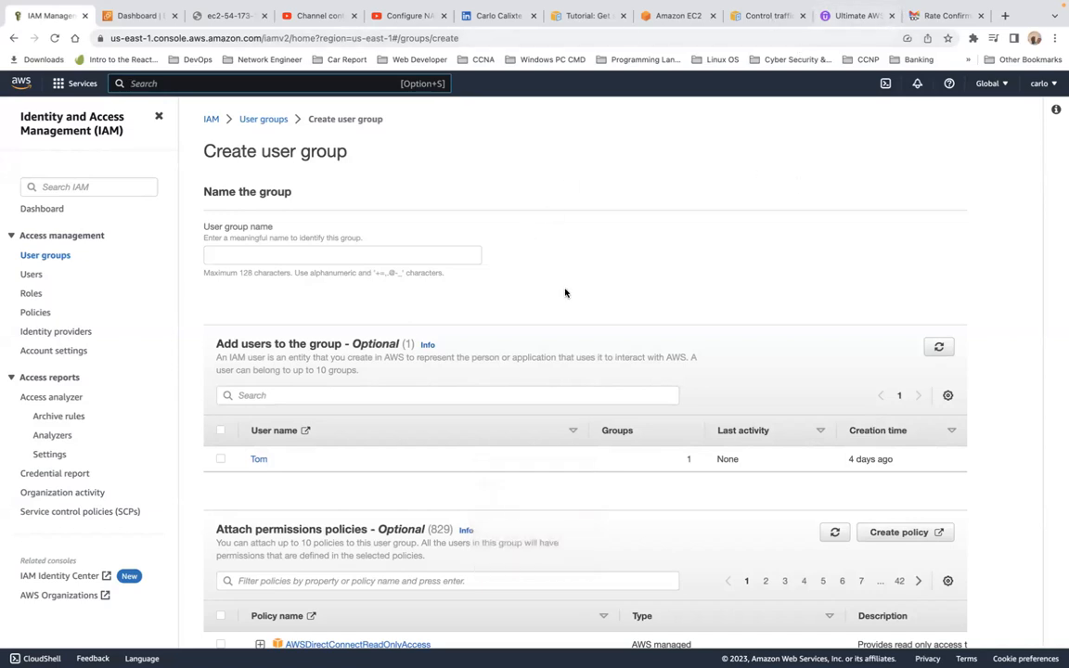
Step: Start a console-wide service search for 'ec2' from the IAM user group page
left_click(202, 84)
Step: Search for 'ec2' and open the EC2 Dashboard in US East (N. Virginia)
type("ecd")
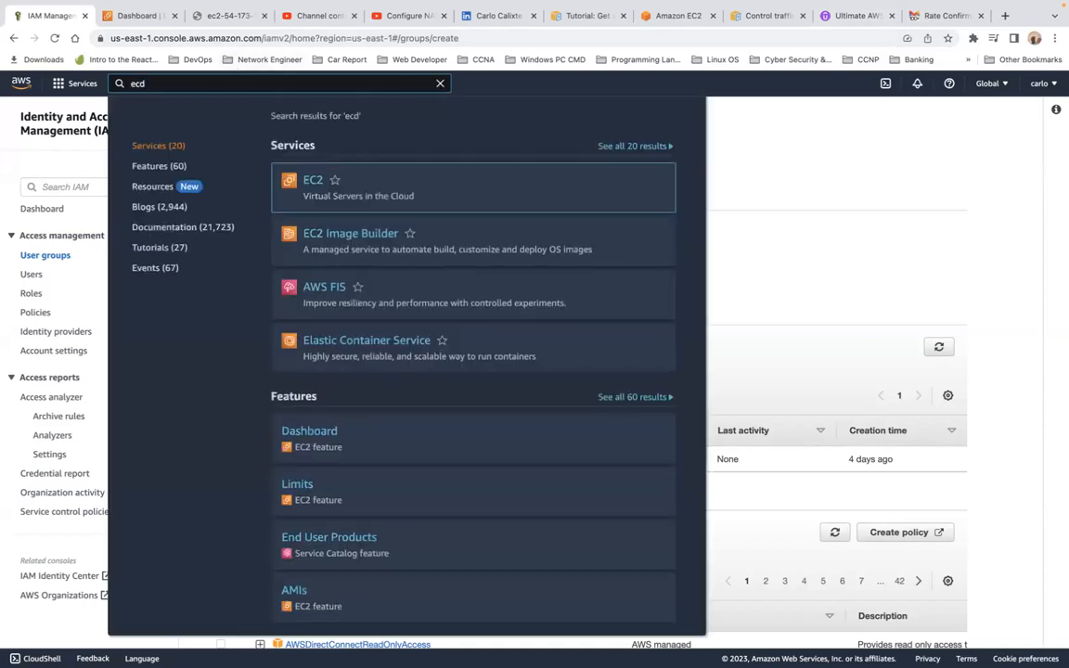
key("BackSpace")
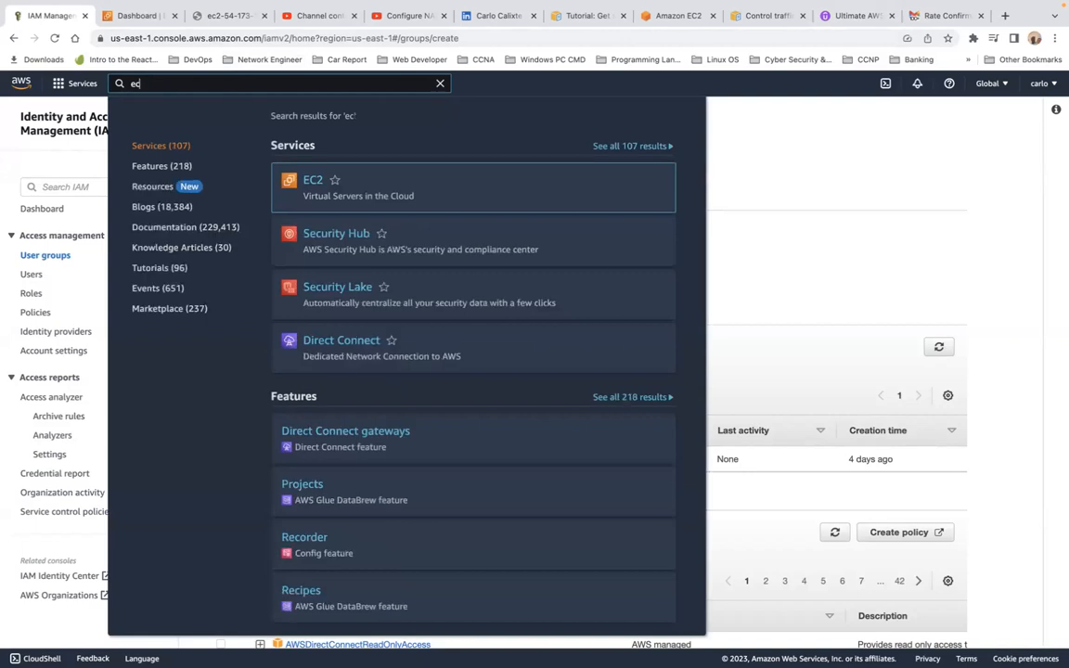
type("2")
key("Return")
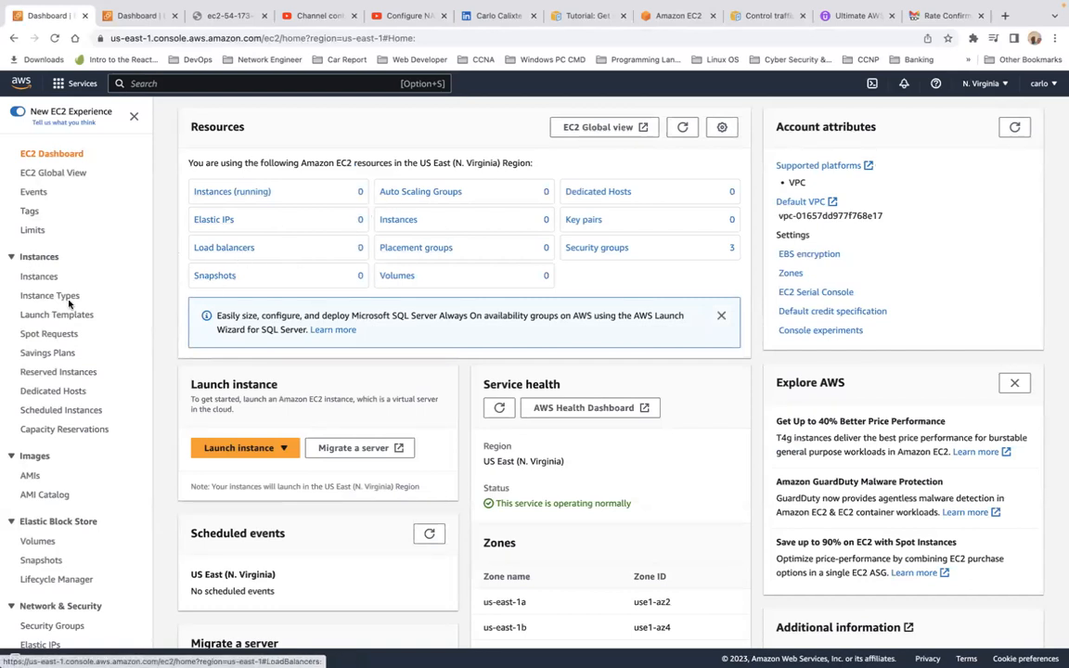
Step: Go to the EC2 Instances list, which currently has no instances
left_click(39, 277)
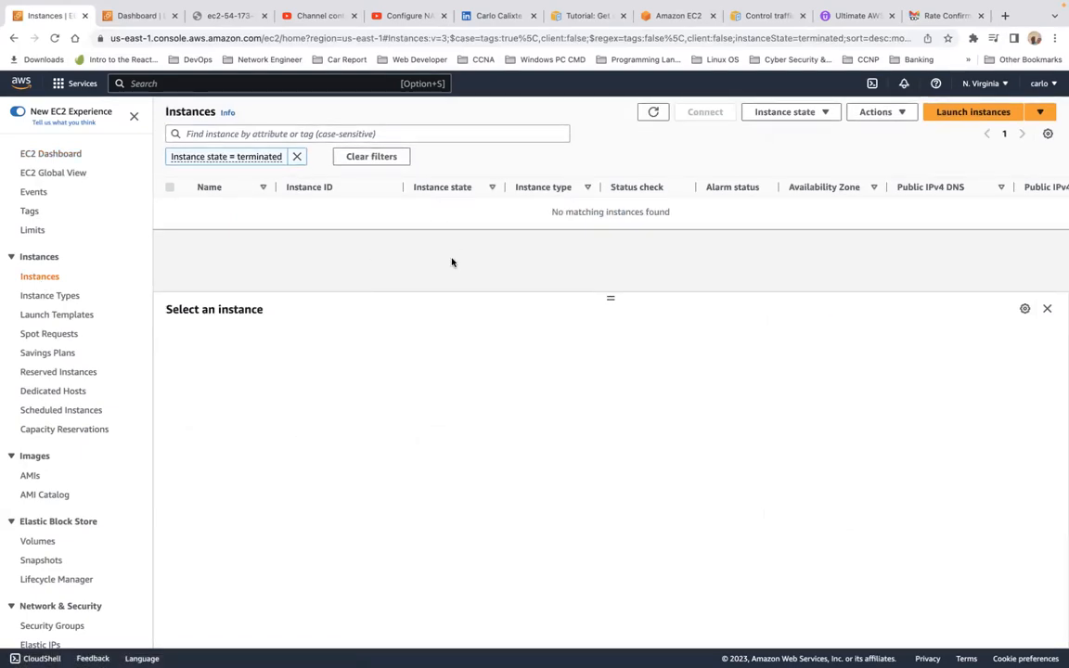
scroll(452, 262, "down", 1)
scroll(452, 262, "up", 1)
Step: Start a new instance launch, dismiss the key pair prompt, and begin naming the instance
left_click(980, 113)
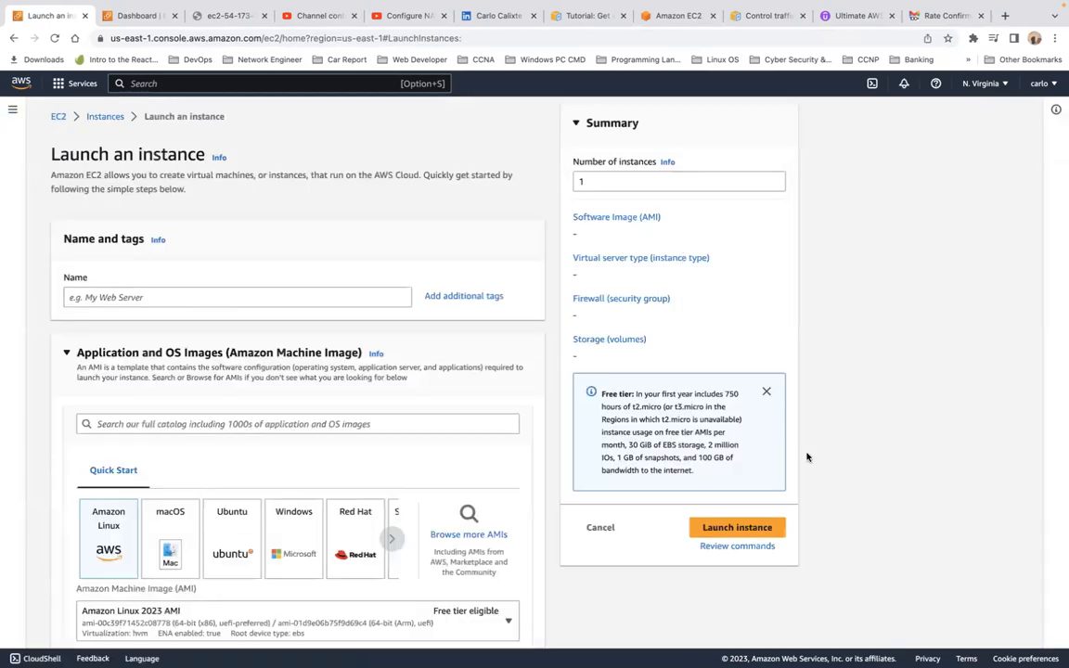
scroll(733, 538, "down", 5)
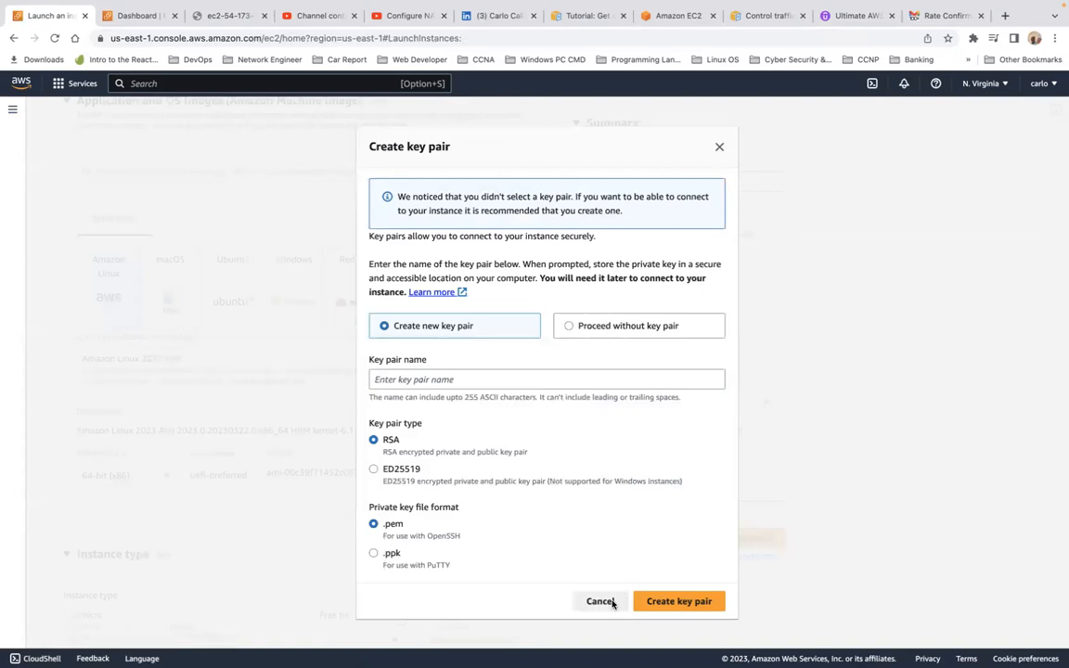
left_click(548, 542)
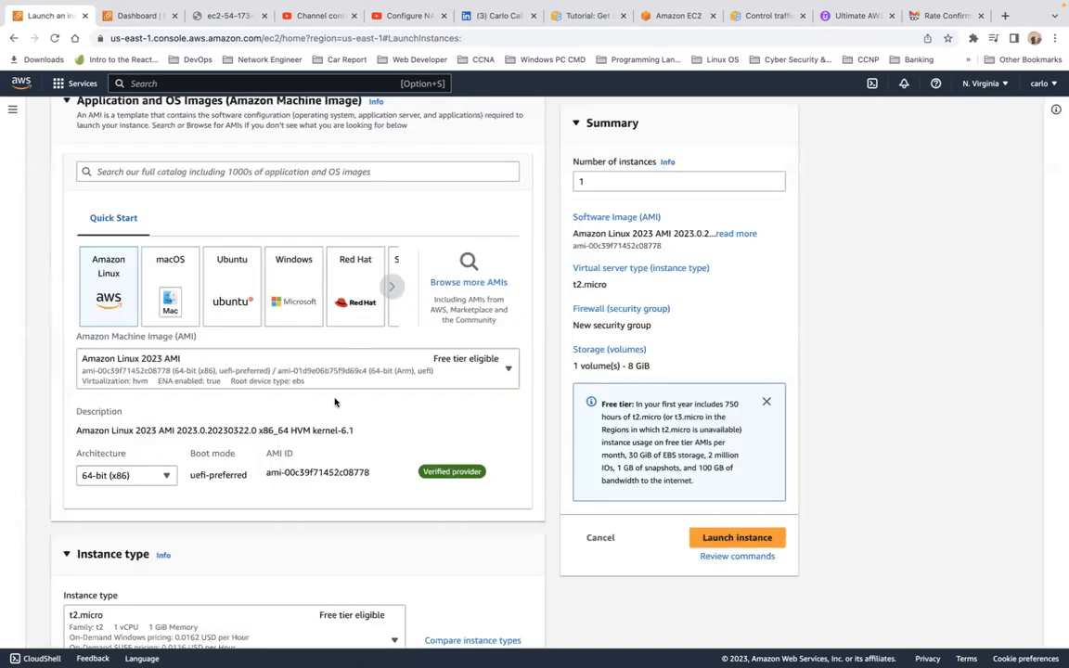
scroll(335, 402, "up", 5)
left_click(137, 298)
type("My Web Serv")
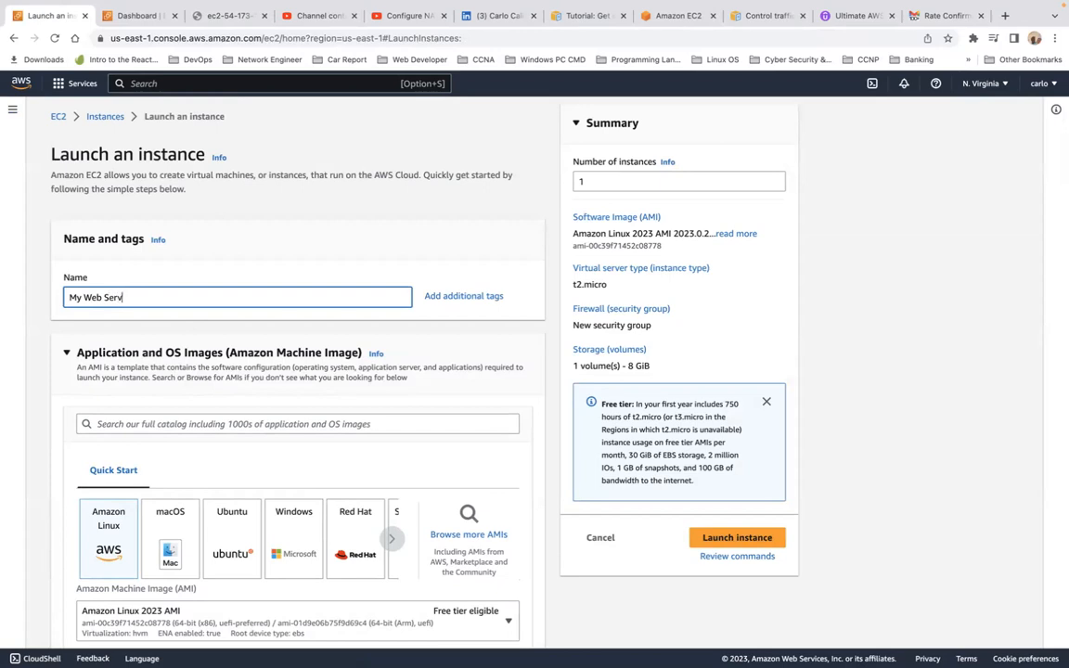
scroll(110, 268, "down", 5)
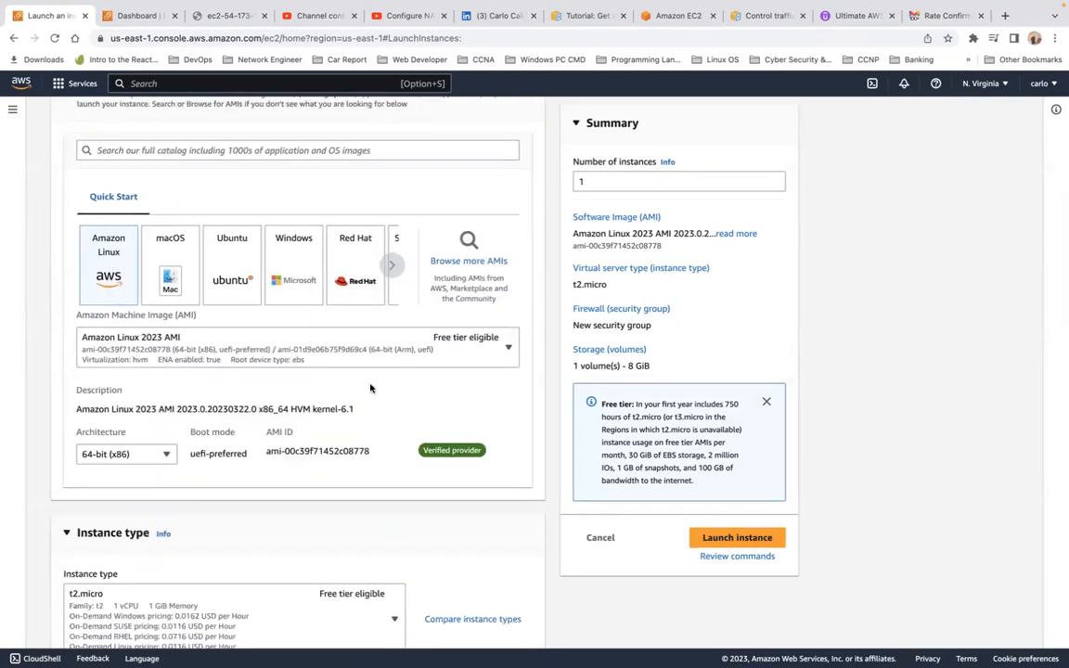
scroll(370, 388, "down", 1)
scroll(371, 388, "down", 3)
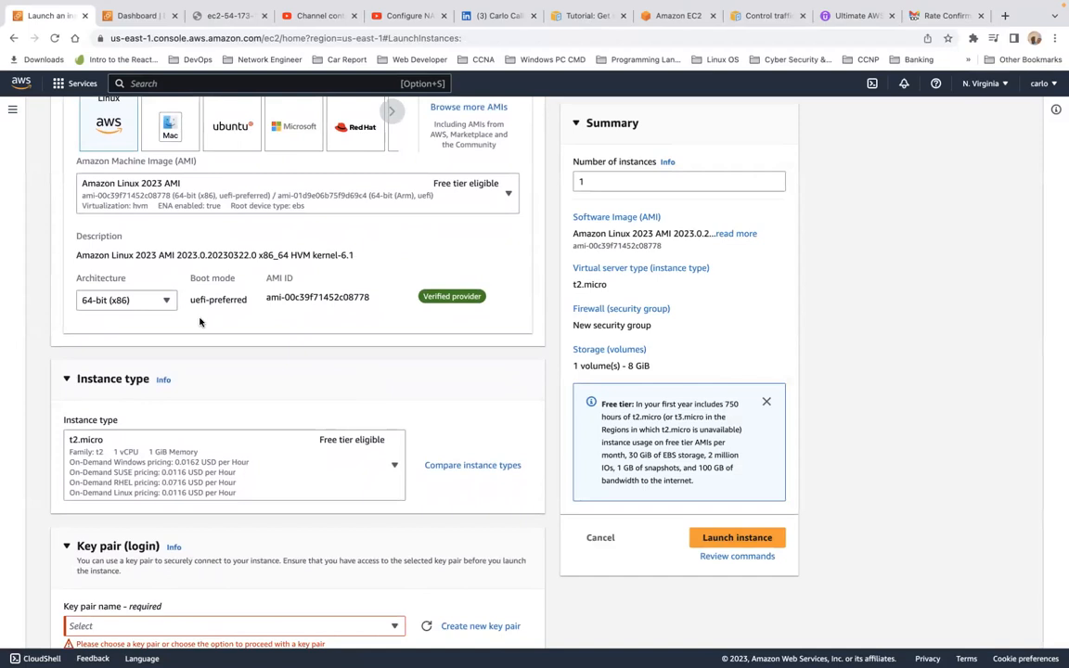
scroll(200, 322, "down", 5)
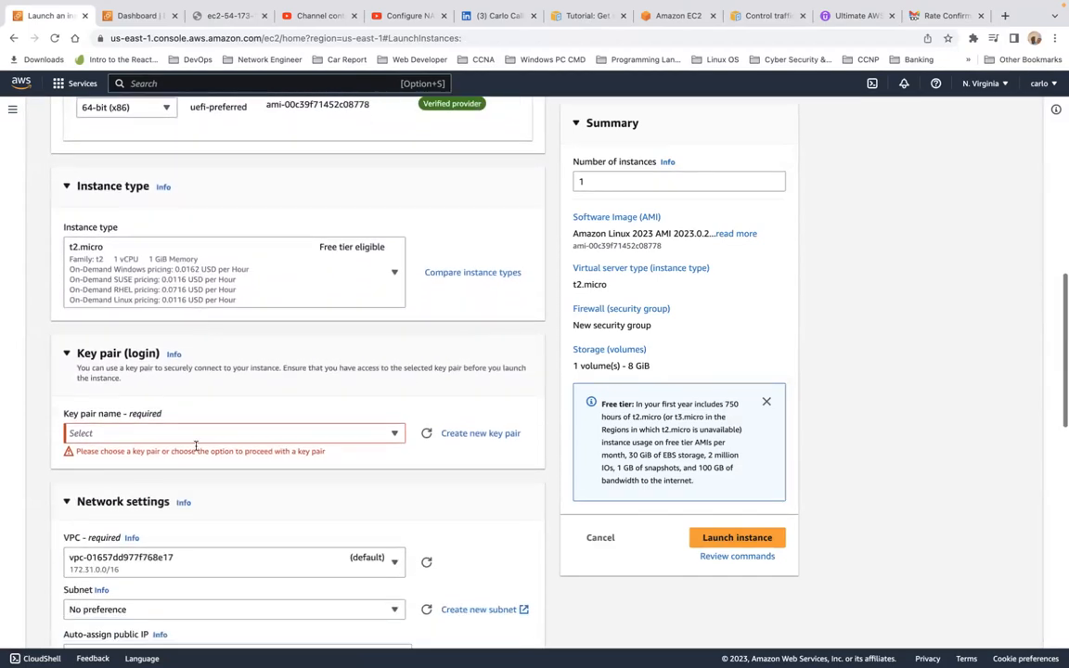
Step: Create and download an RSA .pem key pair named 'myamazonKey' and select it for the instance
left_click(183, 435)
type("myam")
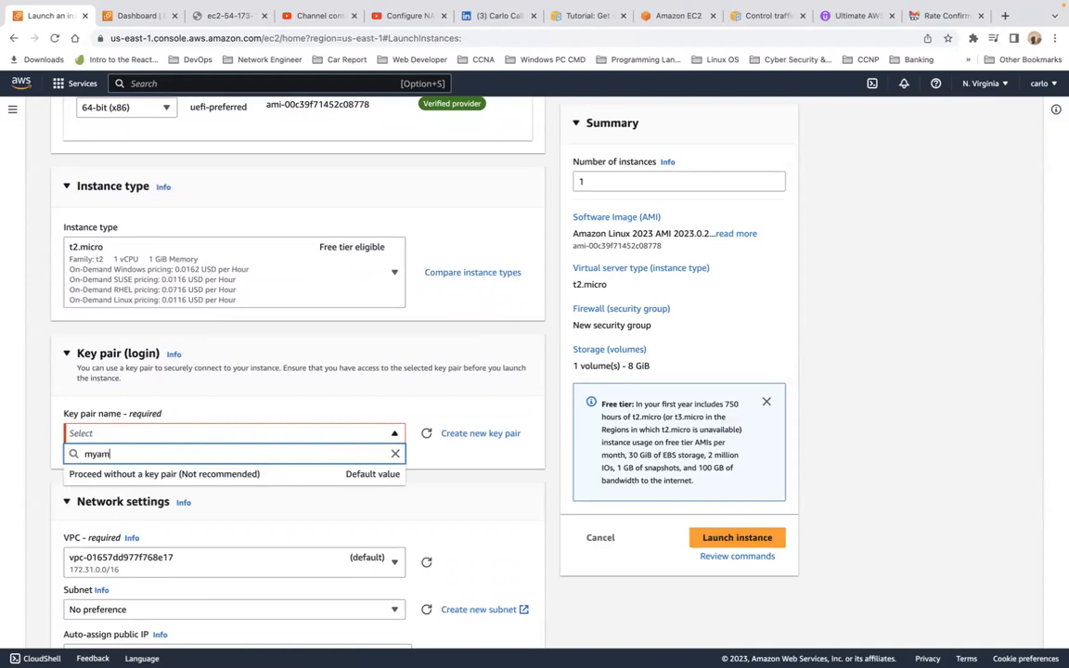
type("azonKey")
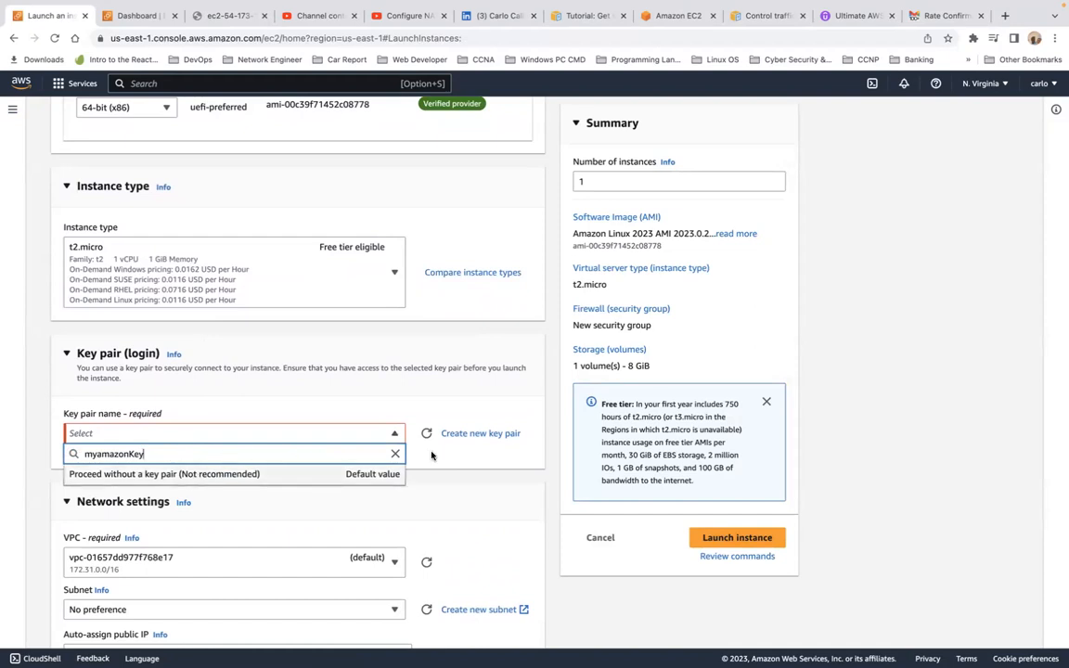
double_click(235, 454)
key("super+c")
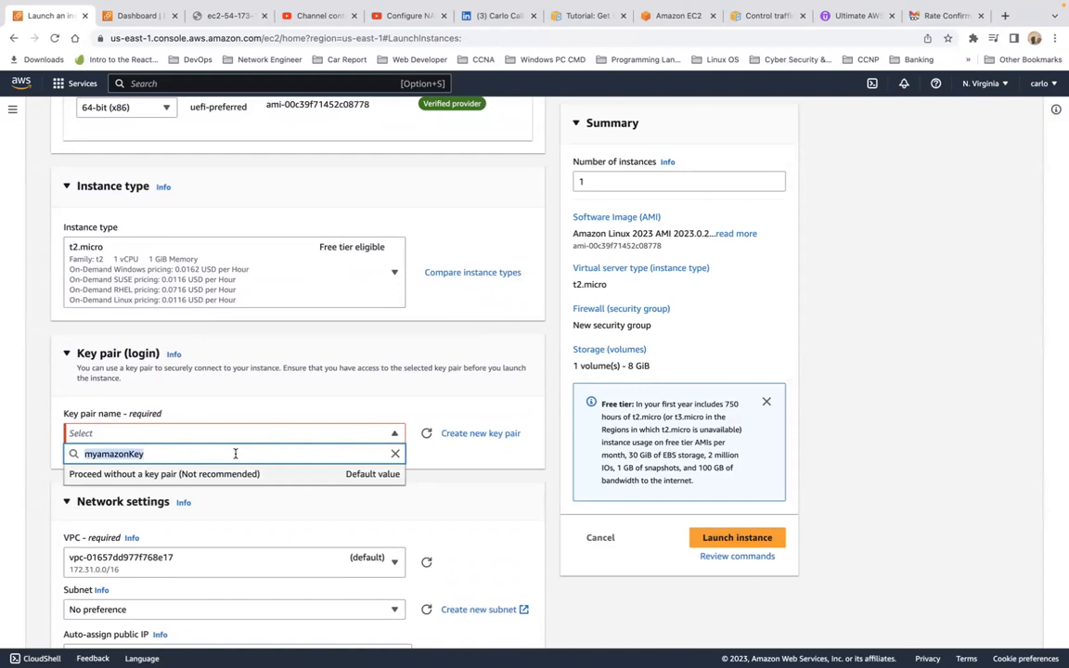
left_click(489, 434)
left_click(437, 379)
key("super+v")
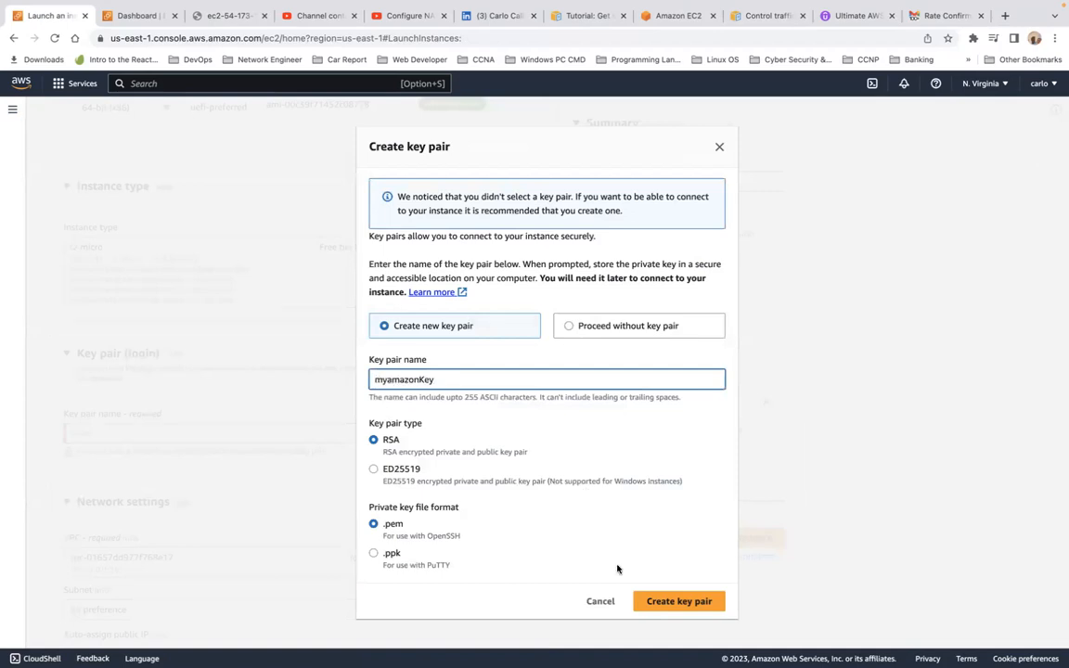
left_click(676, 601)
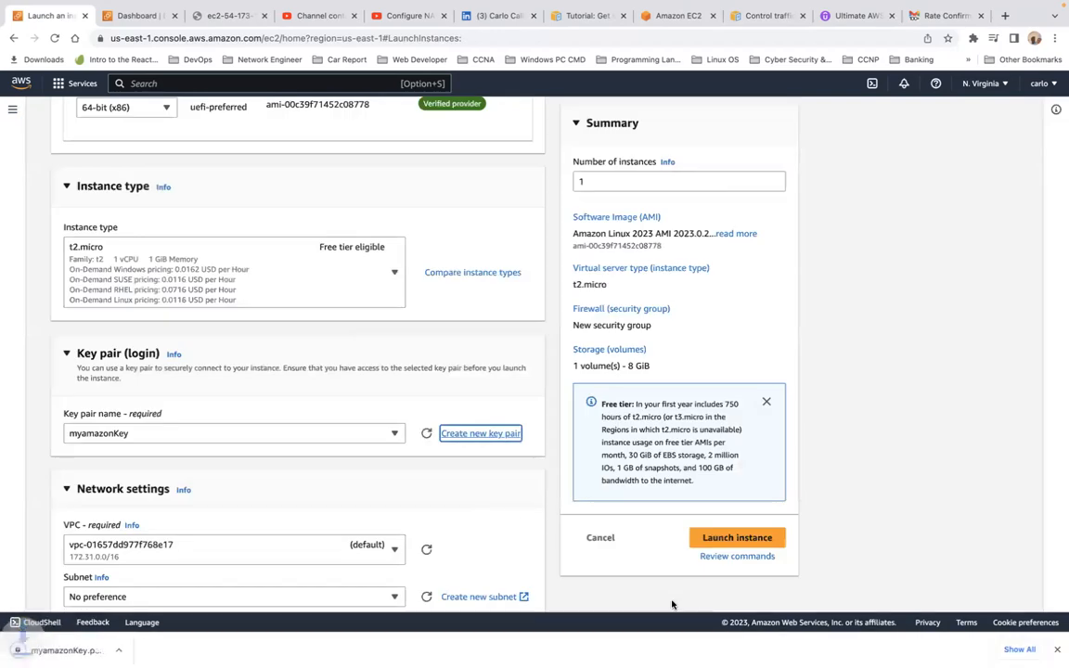
scroll(329, 557, "down", 5)
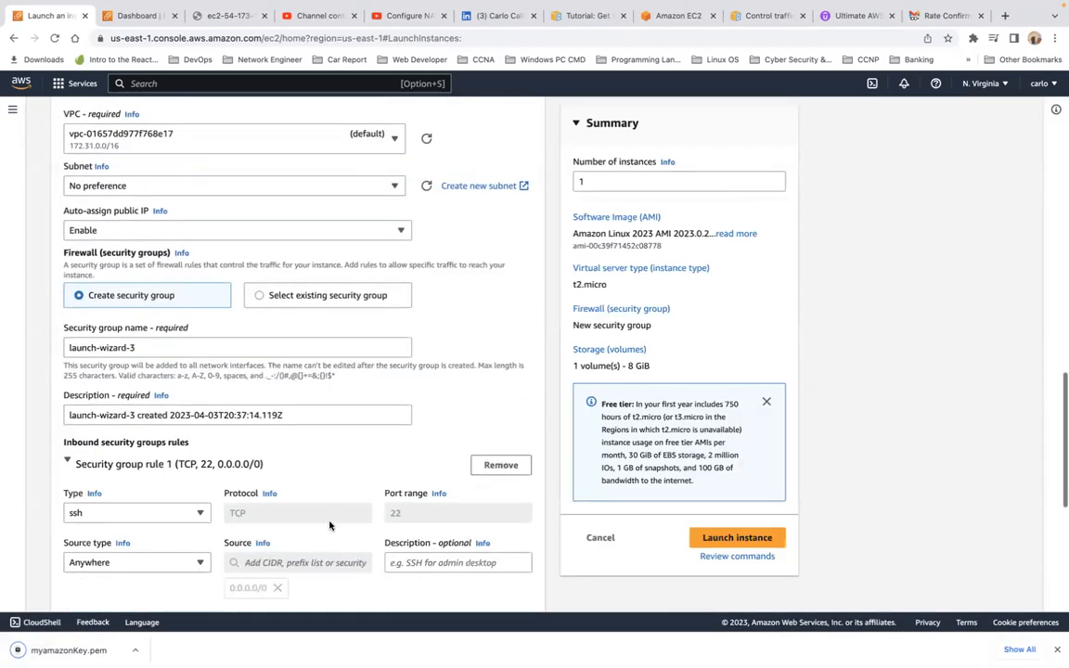
scroll(292, 327, "up", 1)
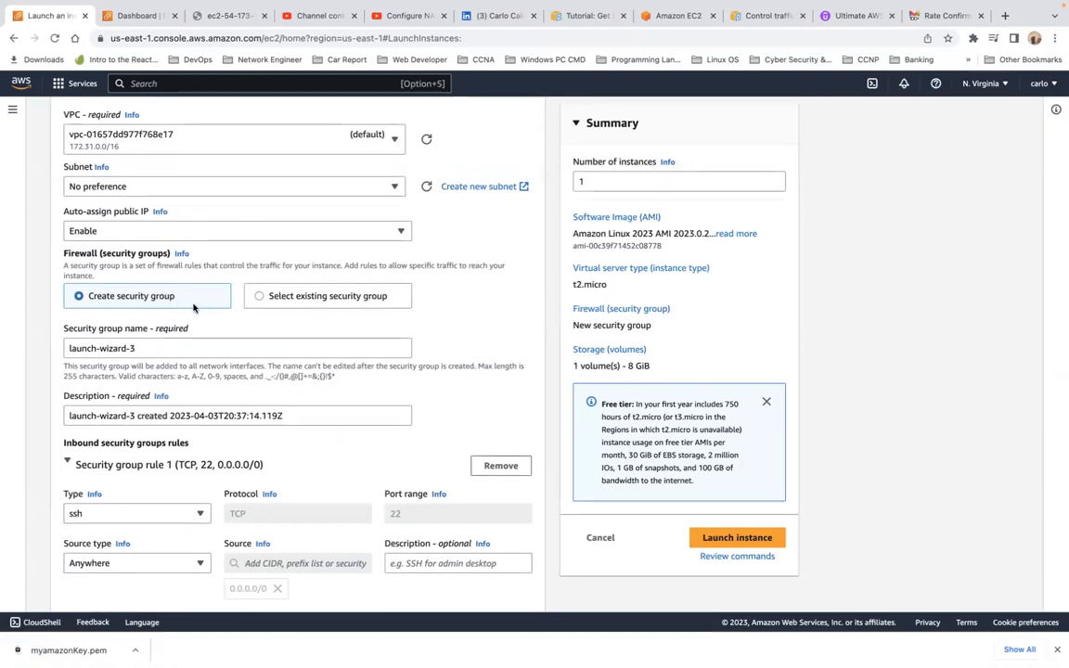
scroll(181, 312, "up", 2)
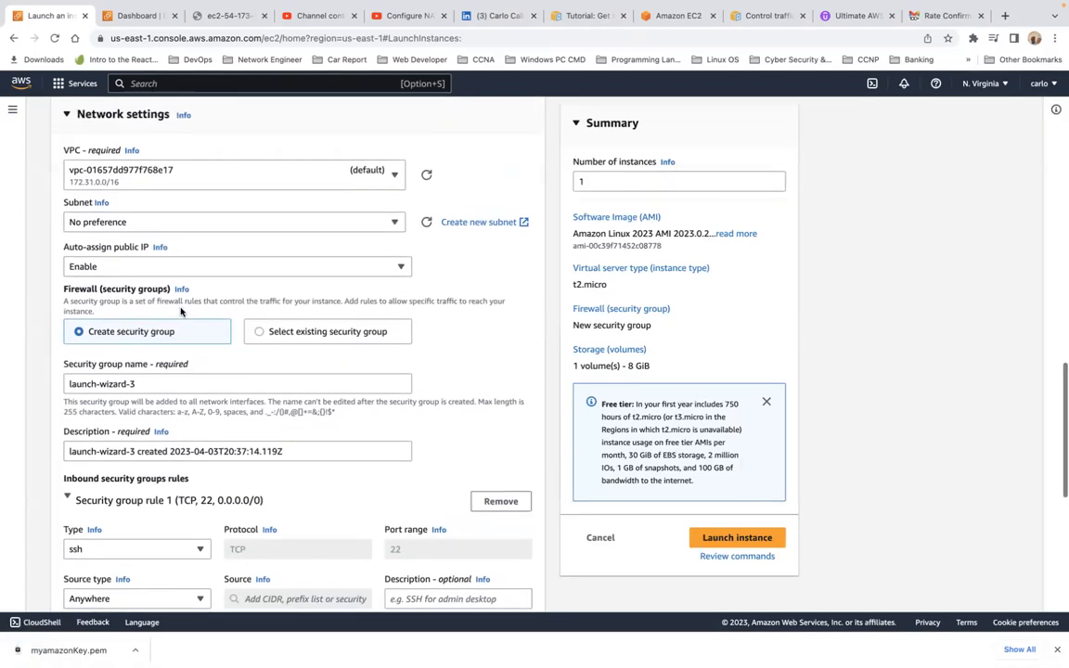
scroll(181, 312, "down", 1)
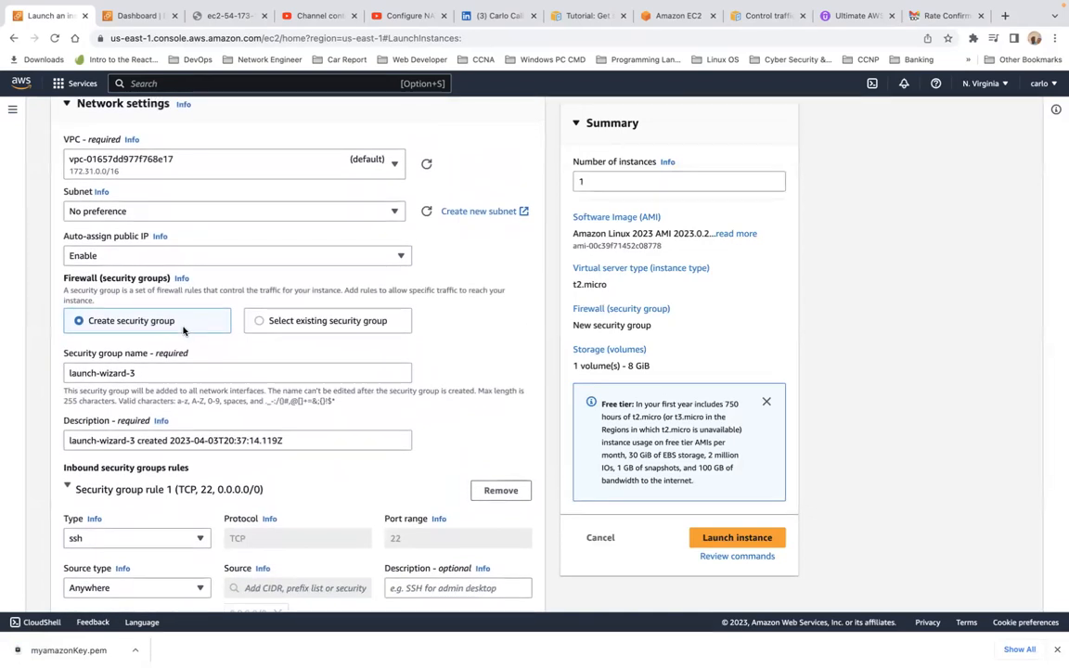
scroll(259, 321, "up", 3)
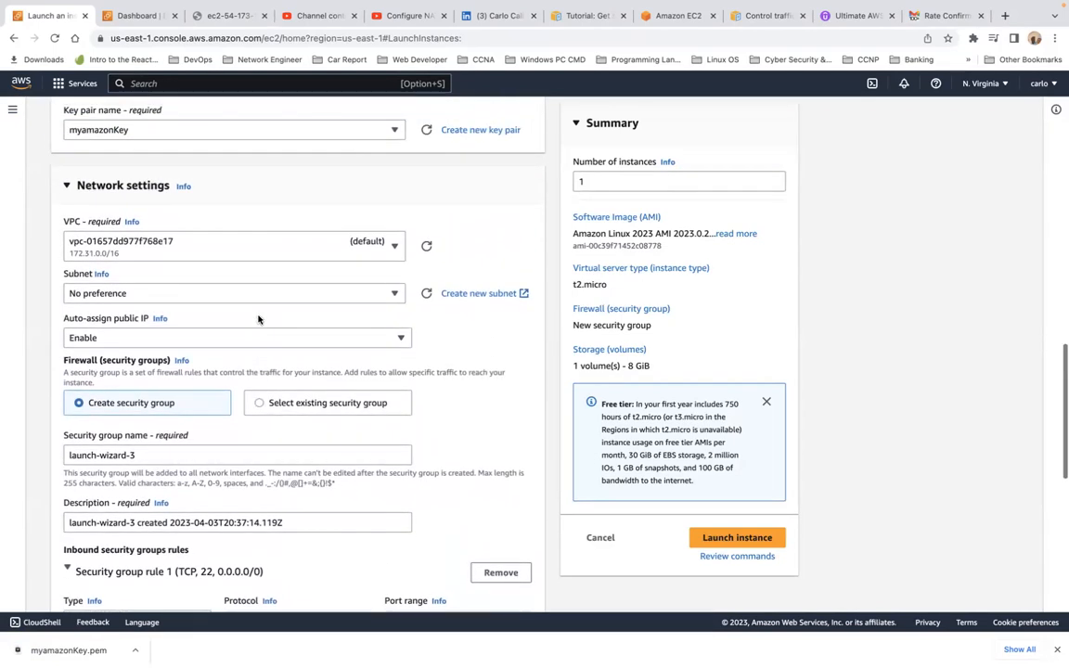
scroll(258, 320, "down", 5)
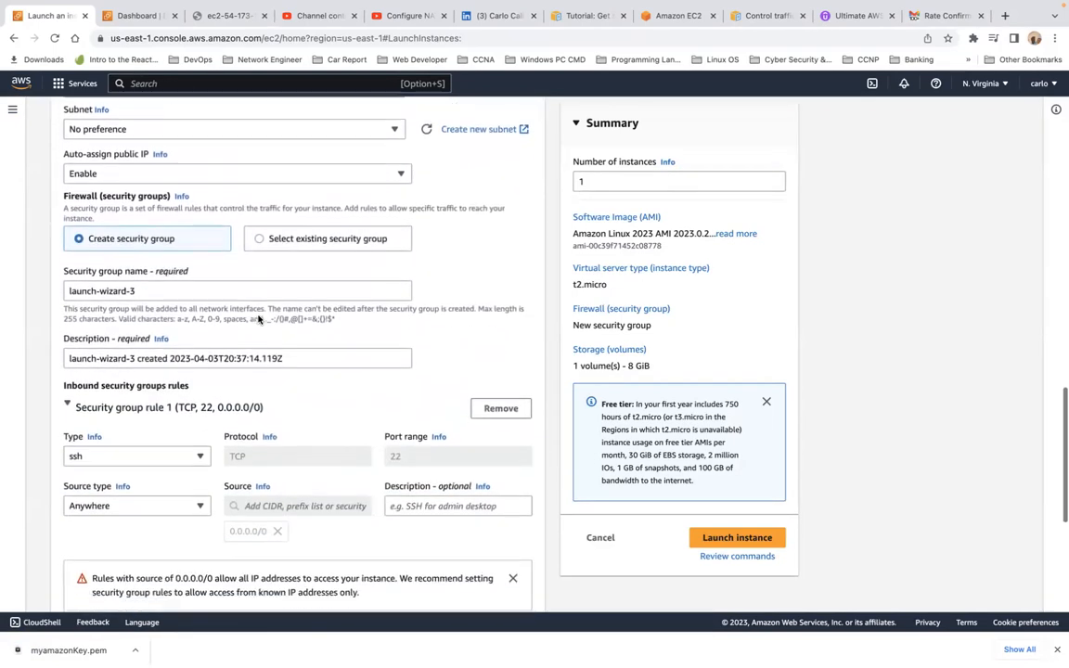
scroll(258, 320, "down", 1)
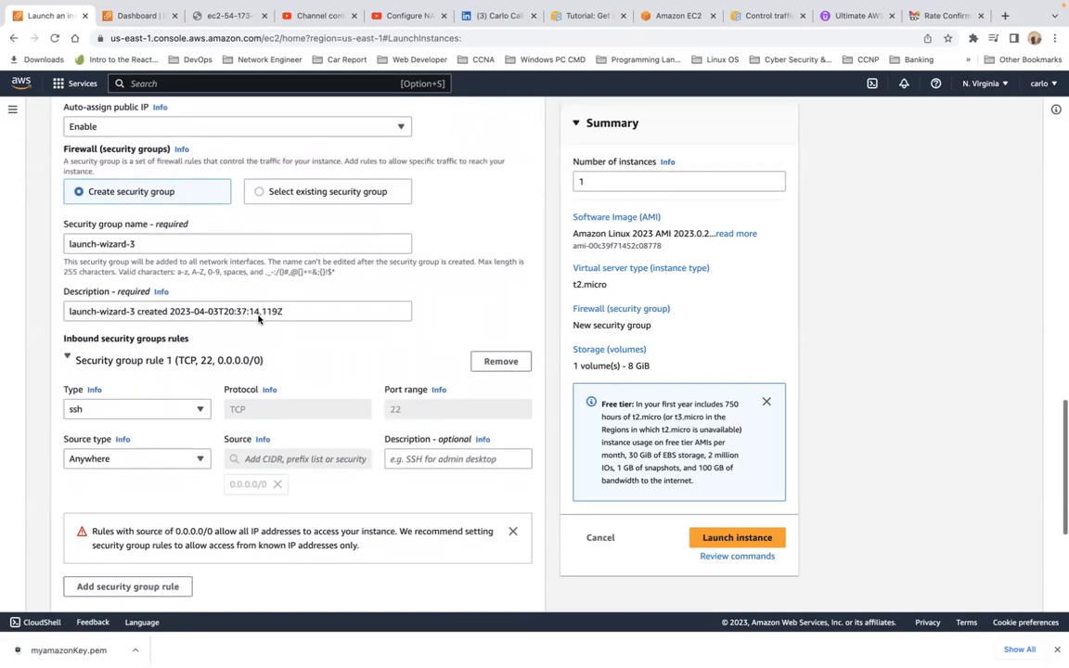
left_click(200, 443)
left_click(200, 443)
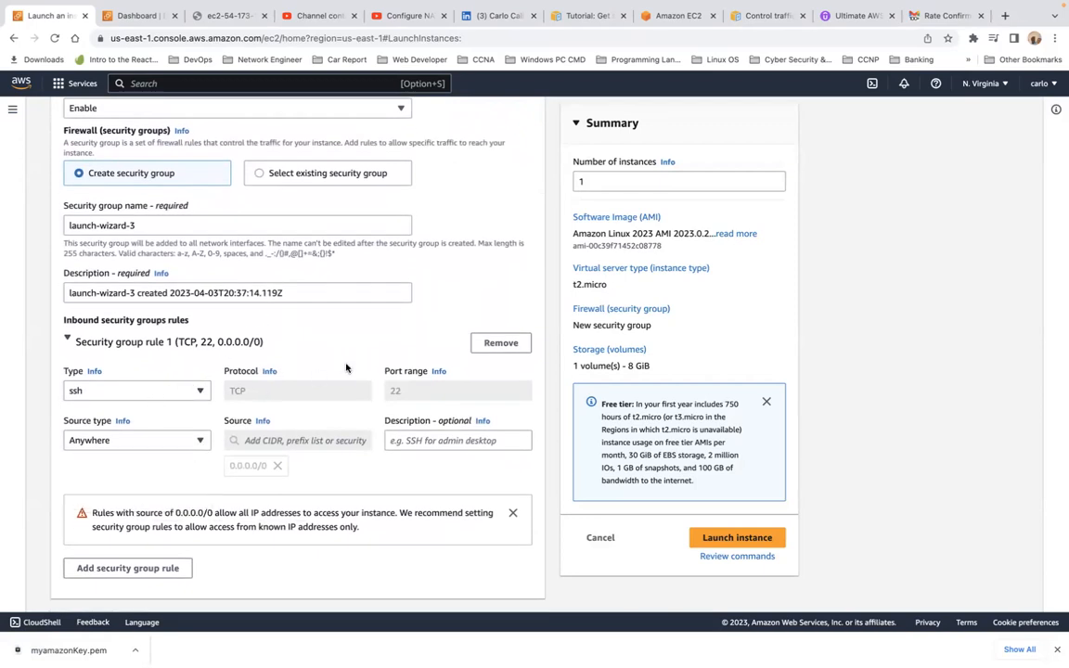
scroll(343, 361, "up", 1)
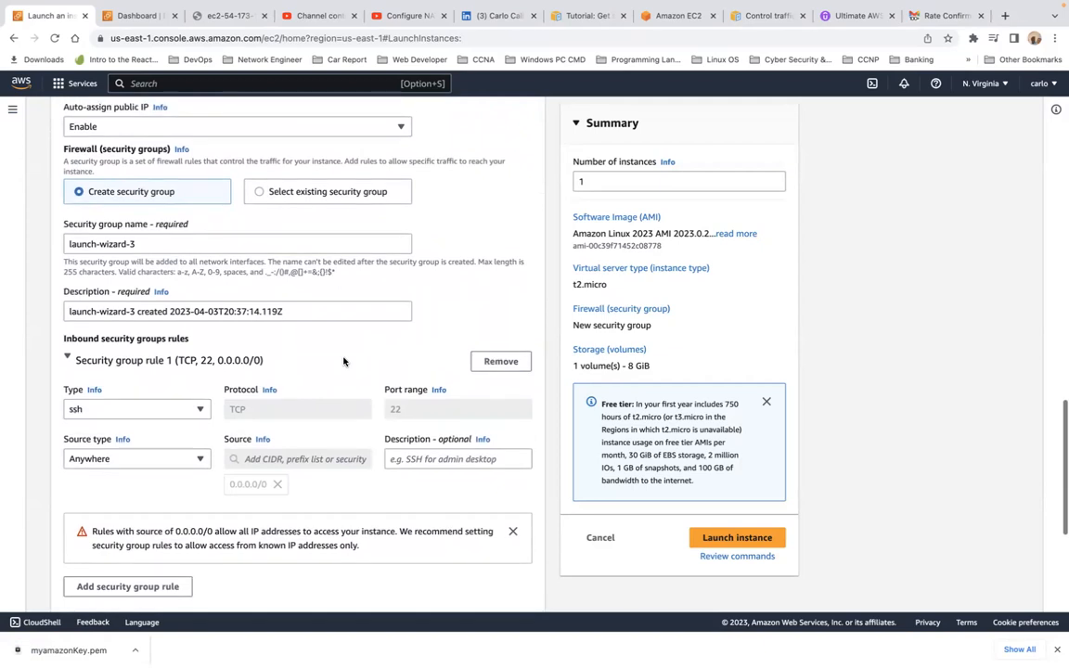
scroll(344, 361, "down", 3)
scroll(343, 361, "down", 2)
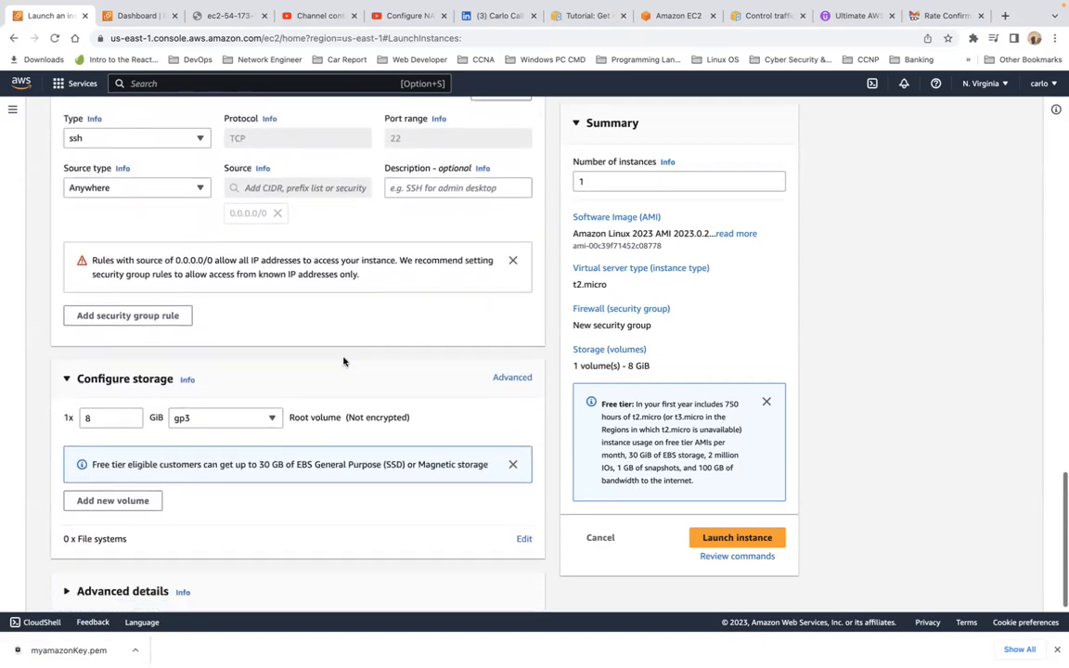
scroll(343, 361, "up", 5)
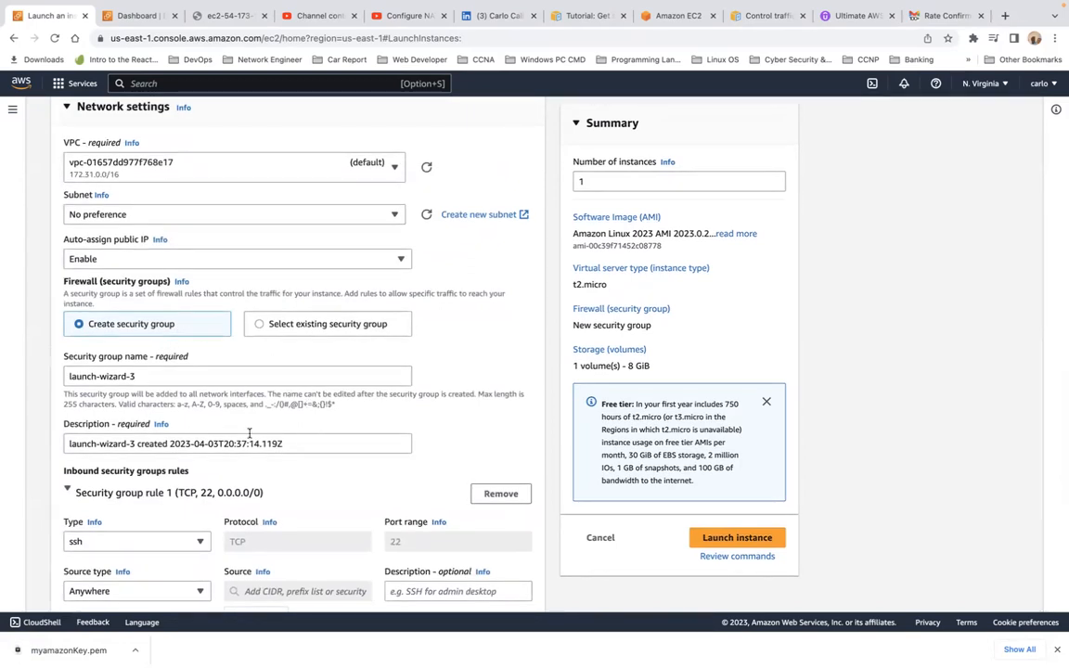
scroll(240, 386, "down", 4)
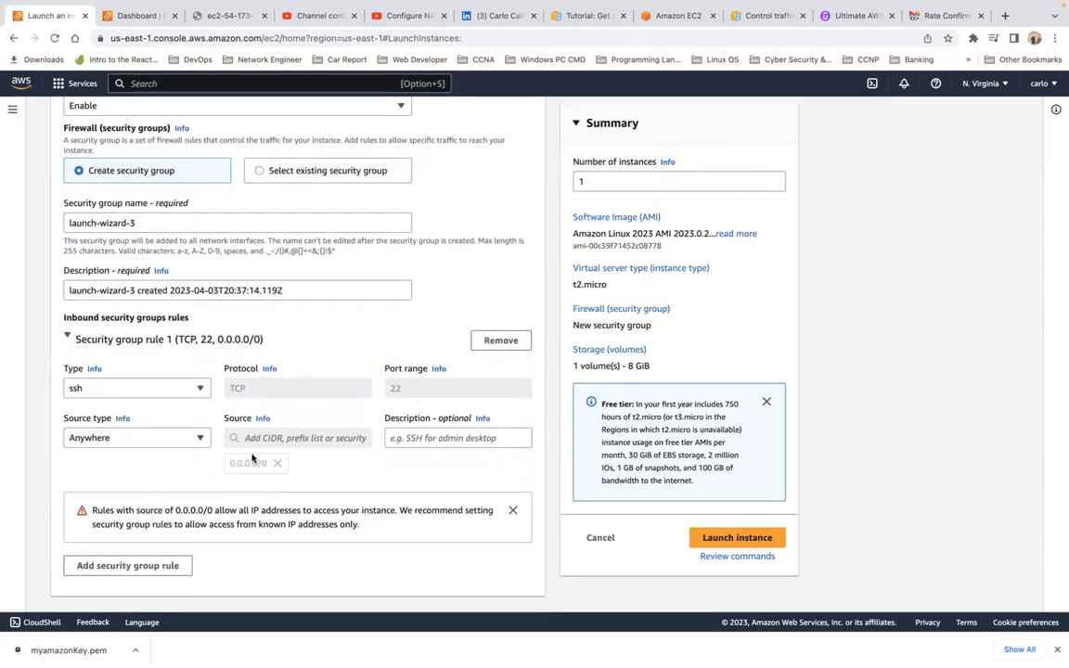
left_click(200, 440)
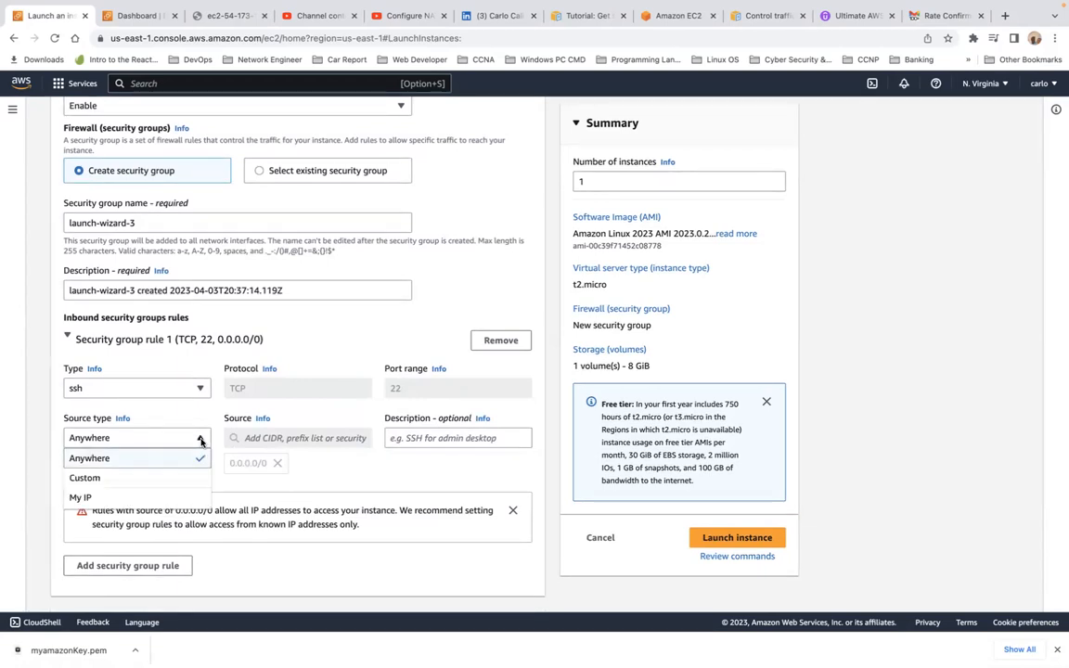
left_click(179, 477)
left_click(198, 440)
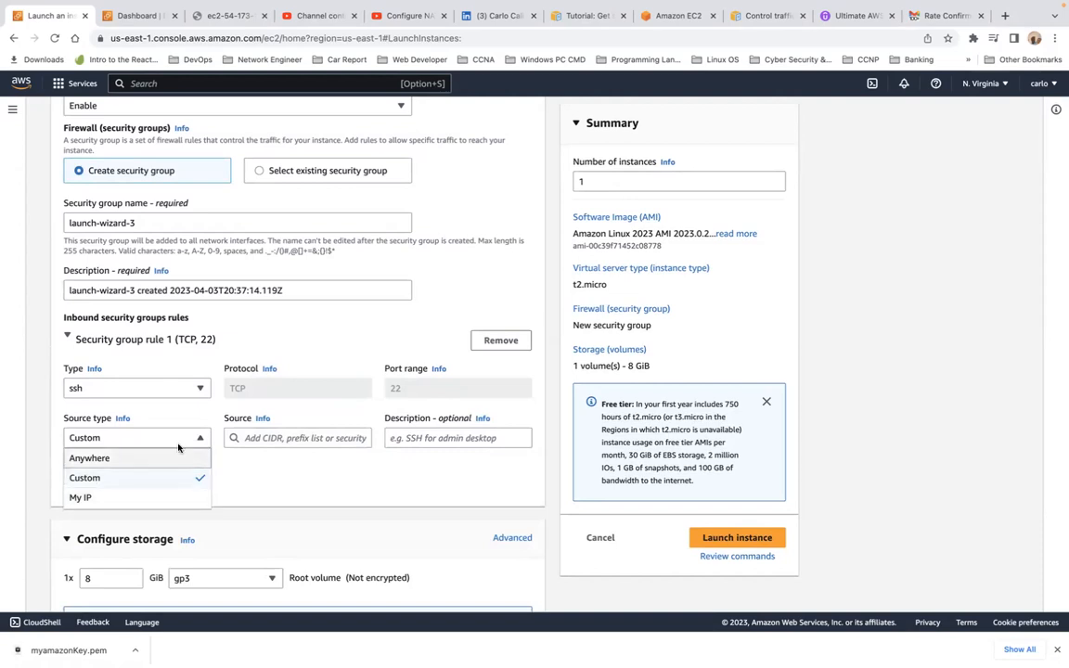
left_click(198, 416)
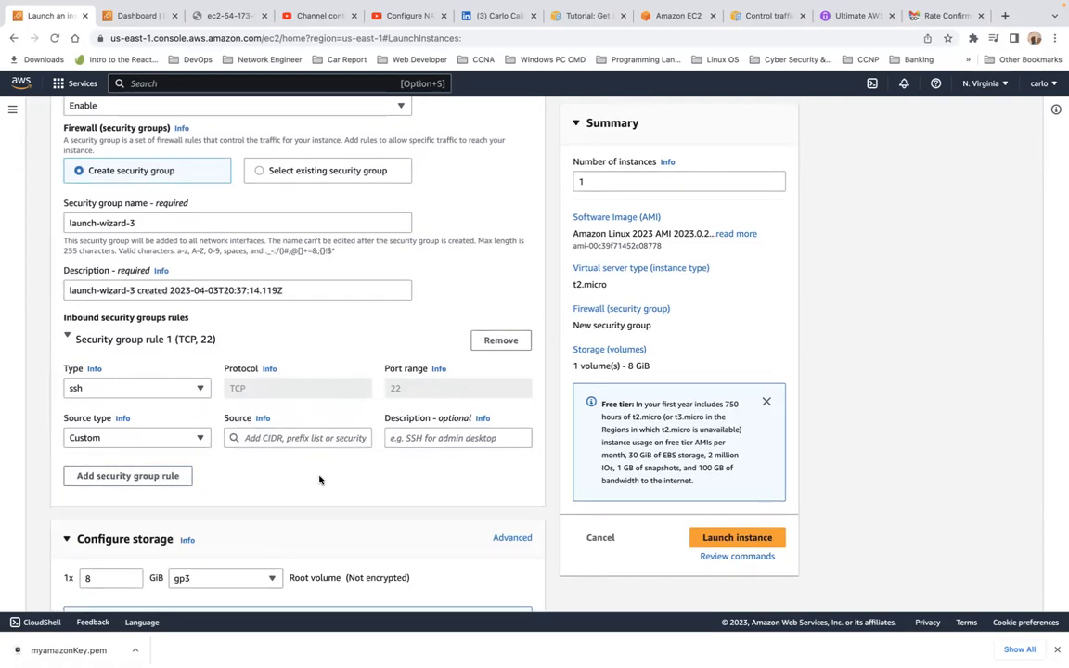
scroll(320, 480, "down", 2)
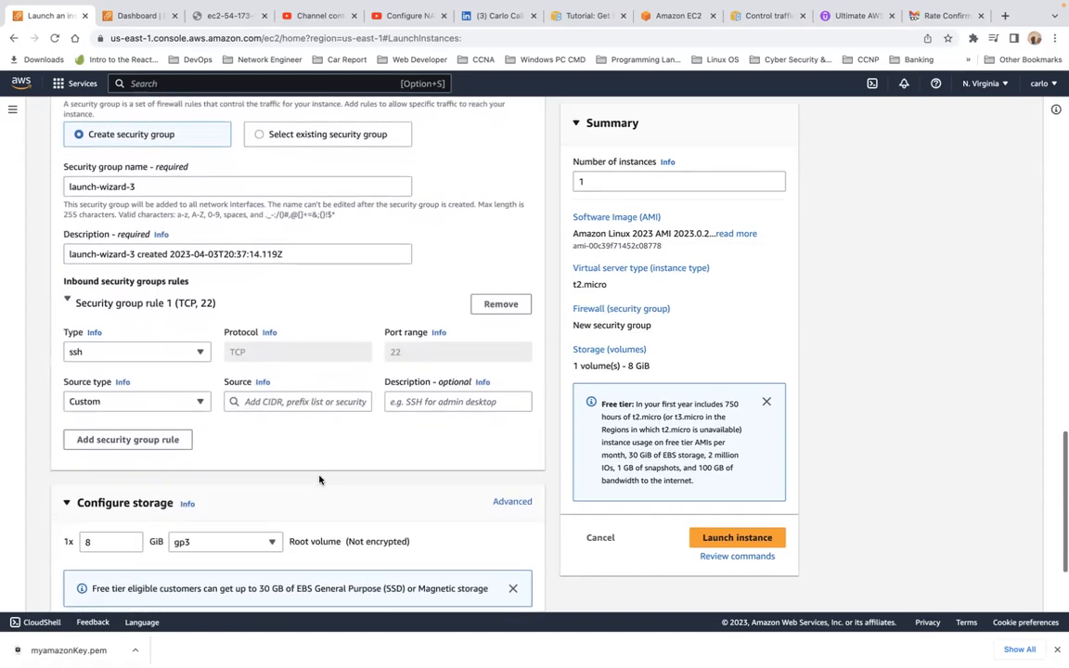
right_click(321, 478)
left_click(332, 435)
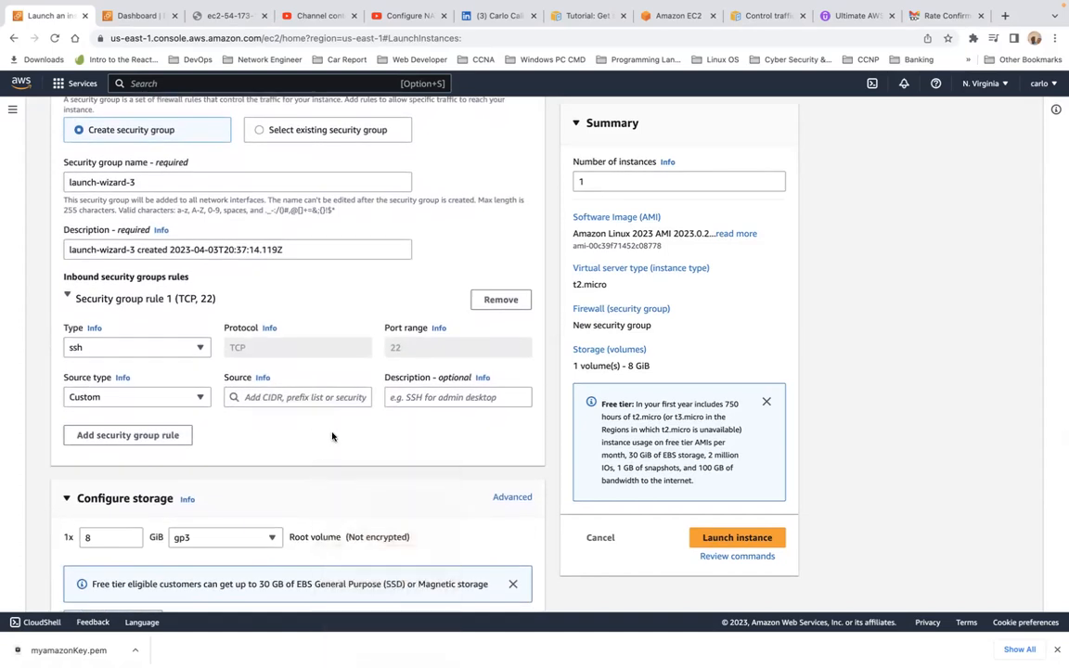
scroll(286, 323, "up", 2)
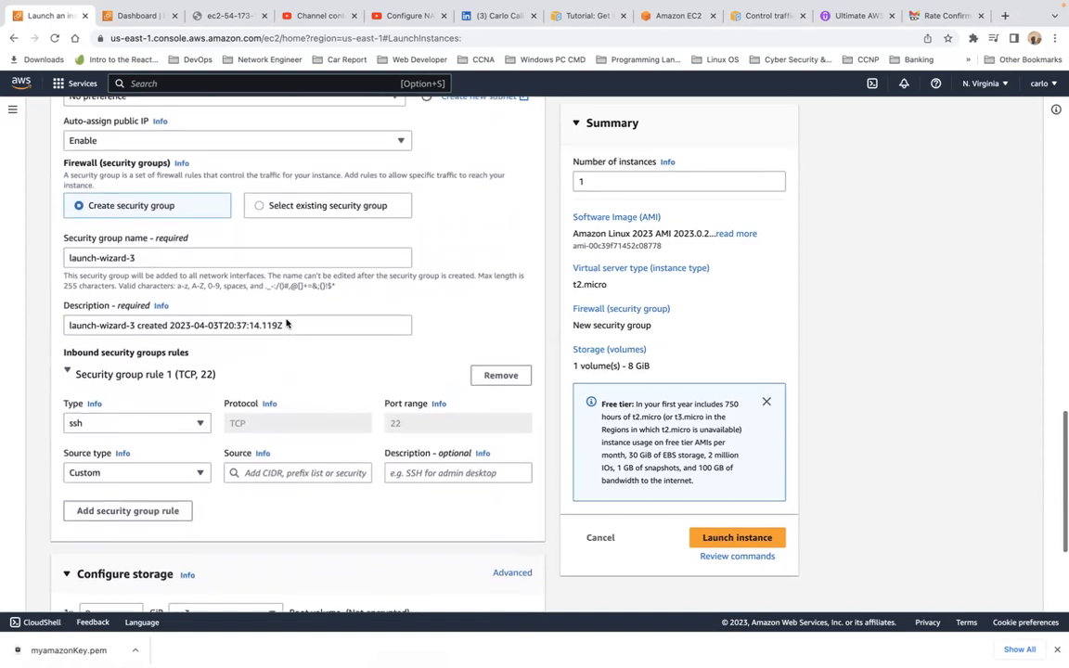
scroll(285, 323, "up", 1)
scroll(286, 320, "up", 1)
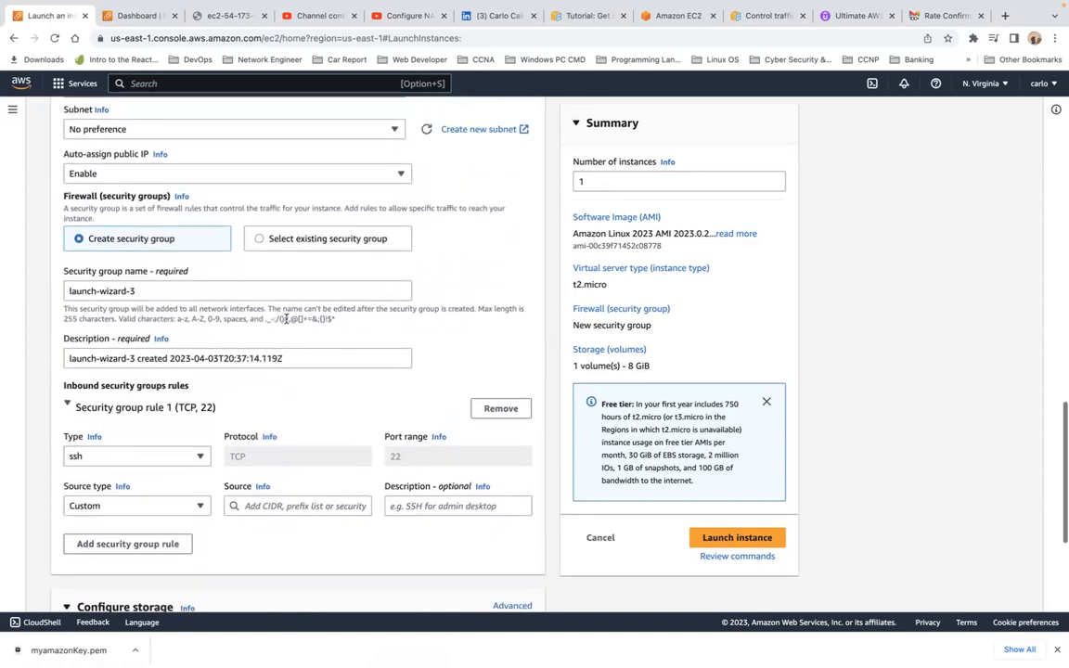
scroll(286, 318, "down", 5)
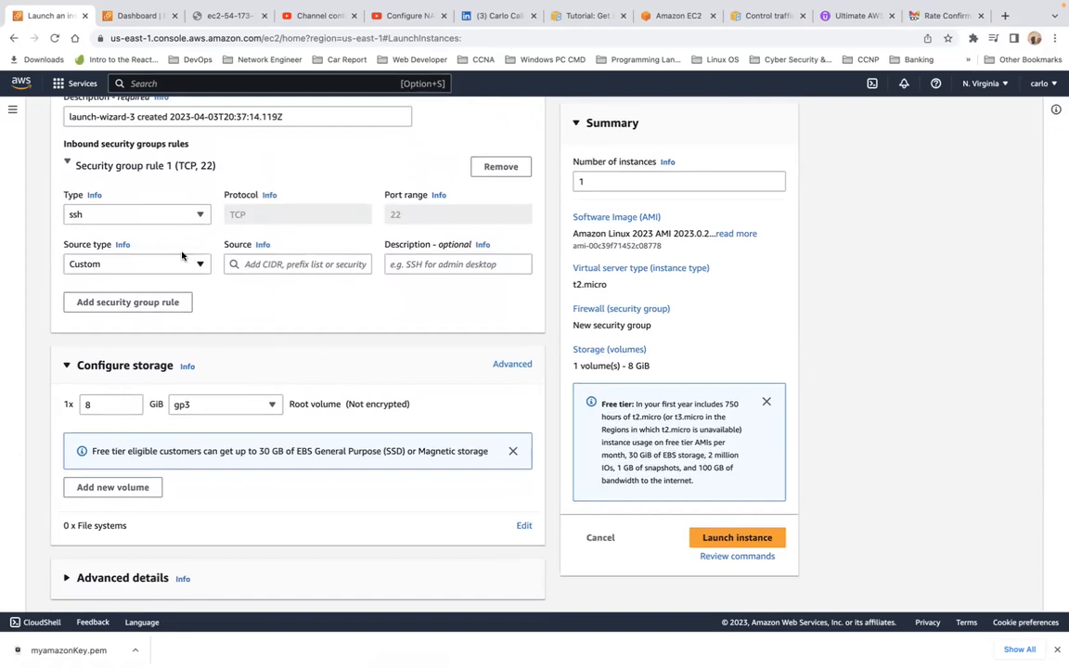
Step: Keep inbound rule 1 as SSH and allow it from Anywhere (0.0.0.0/0)
left_click(200, 218)
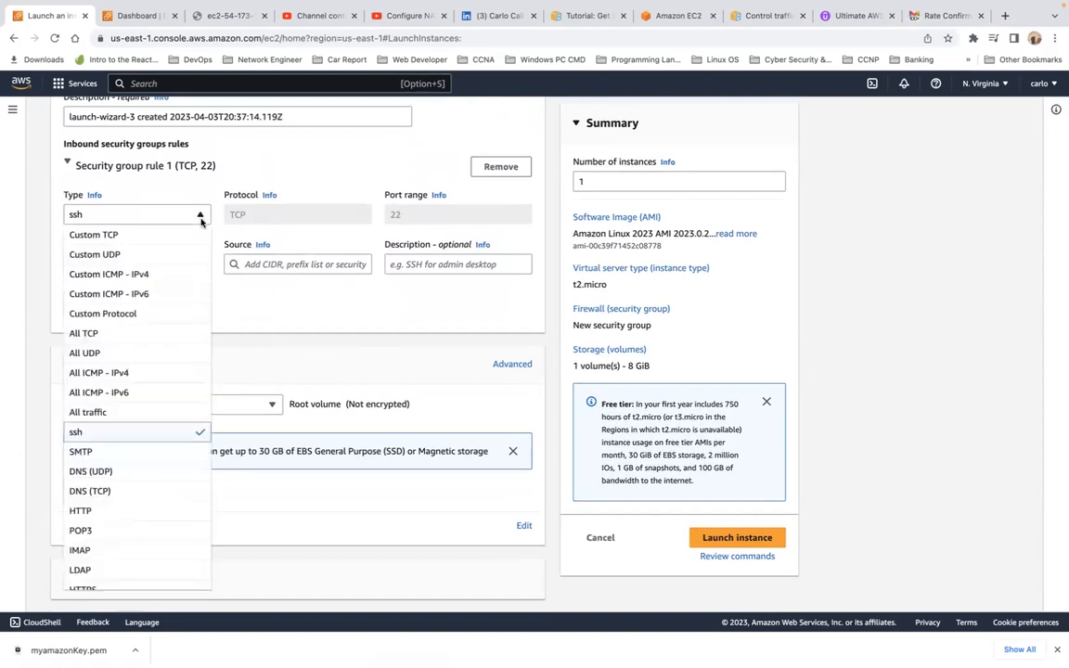
left_click(200, 217)
left_click(200, 217)
left_click(200, 219)
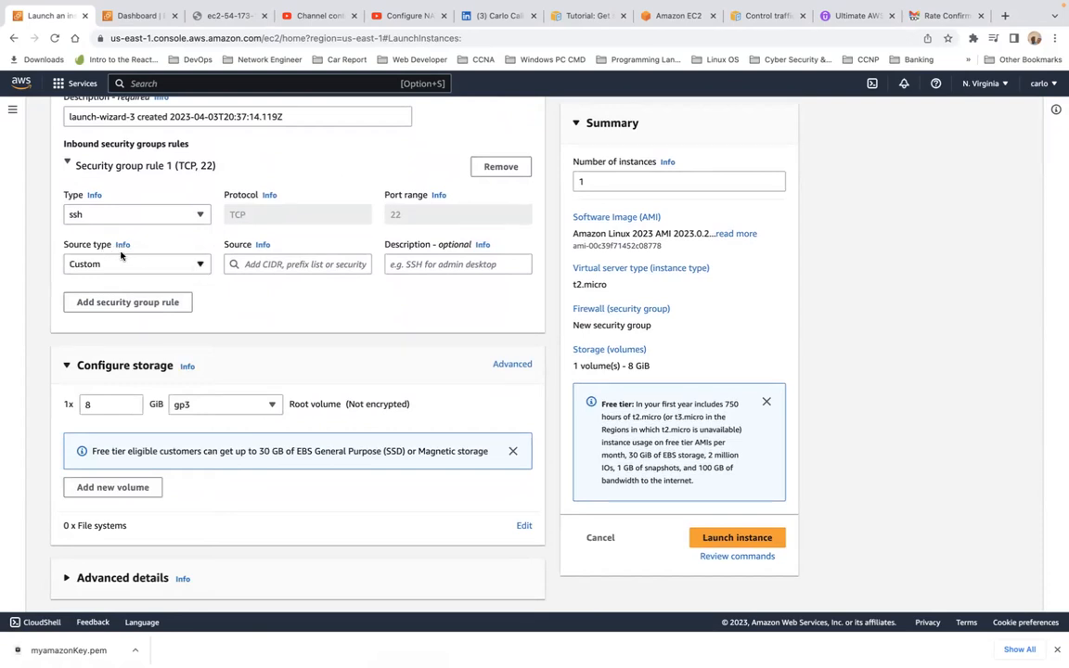
left_click(201, 266)
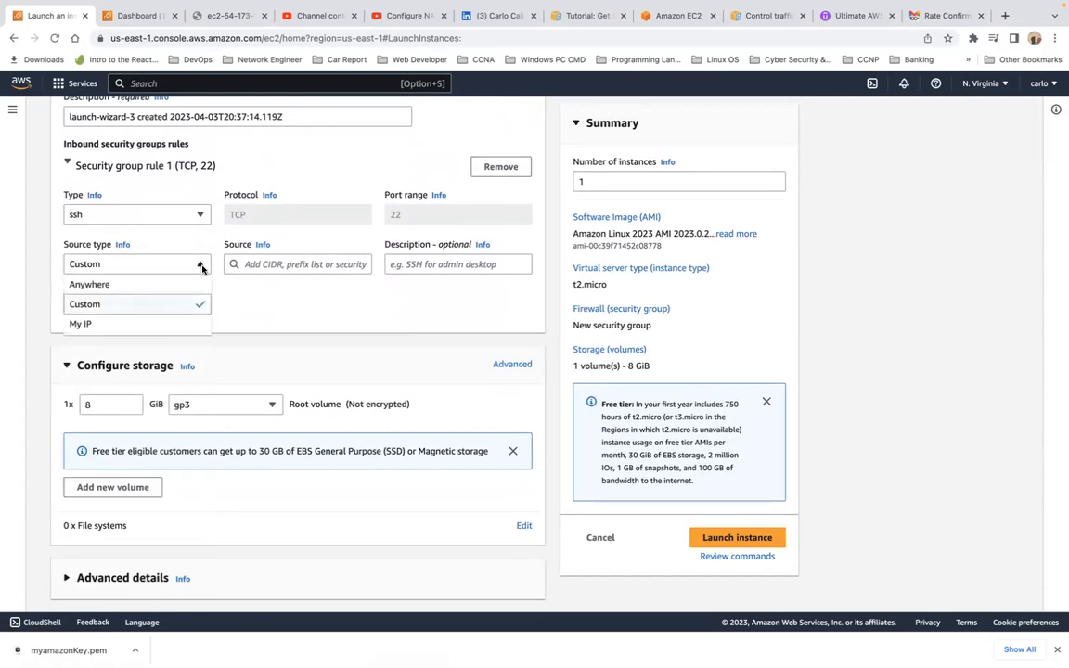
left_click(160, 286)
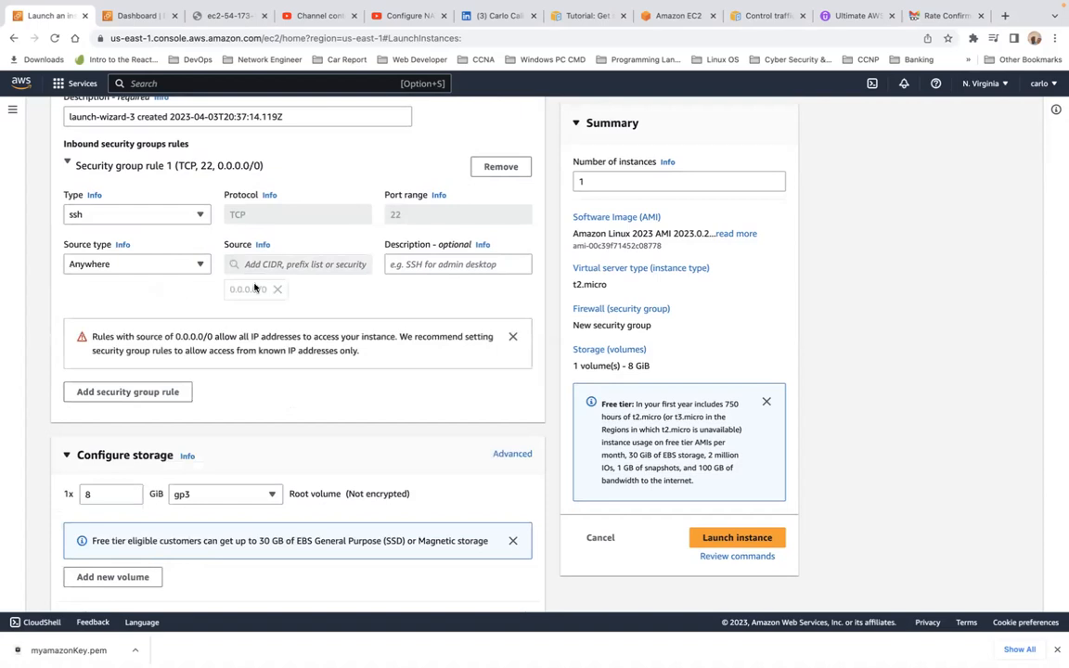
Step: Add a second inbound security group rule of type HTTP on TCP port 80
left_click(156, 393)
left_click(195, 386)
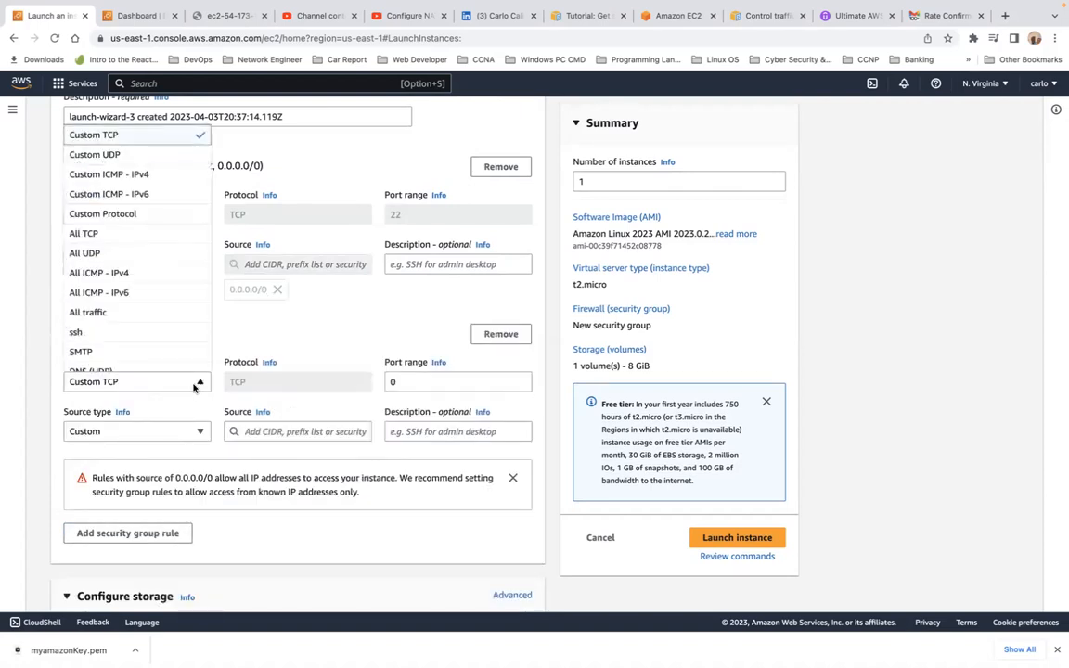
key("h")
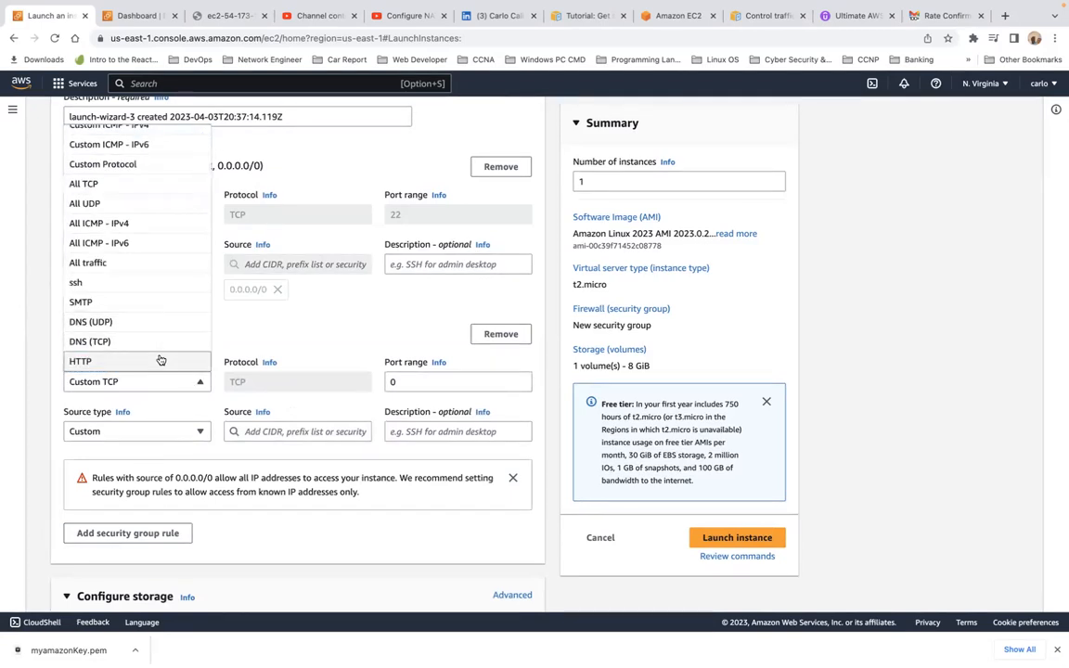
left_click(159, 360)
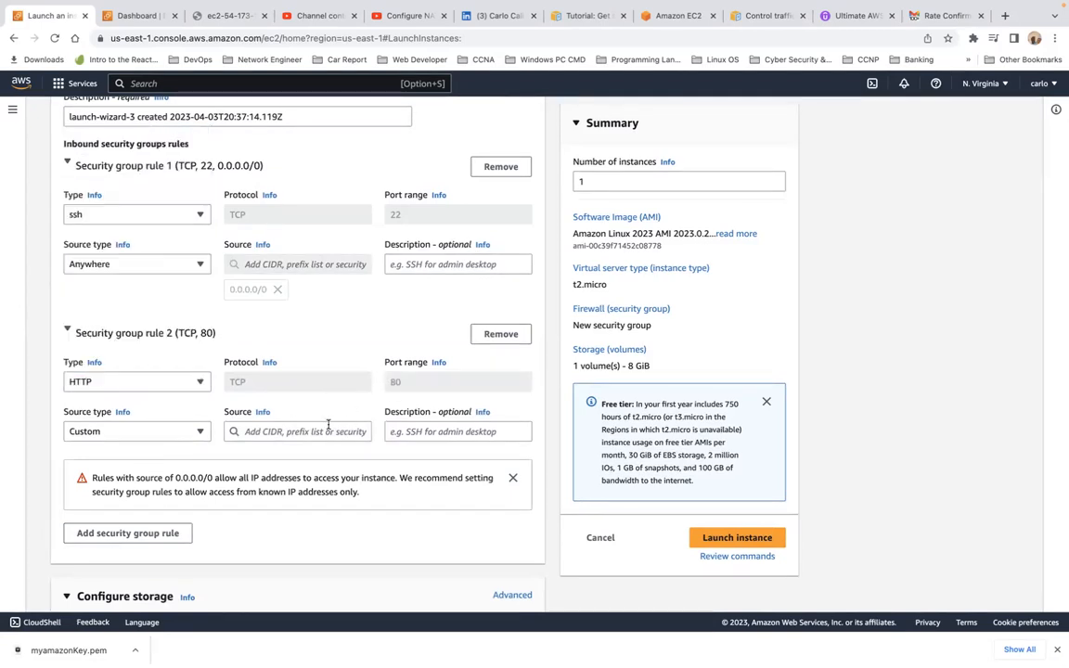
scroll(362, 494, "down", 5)
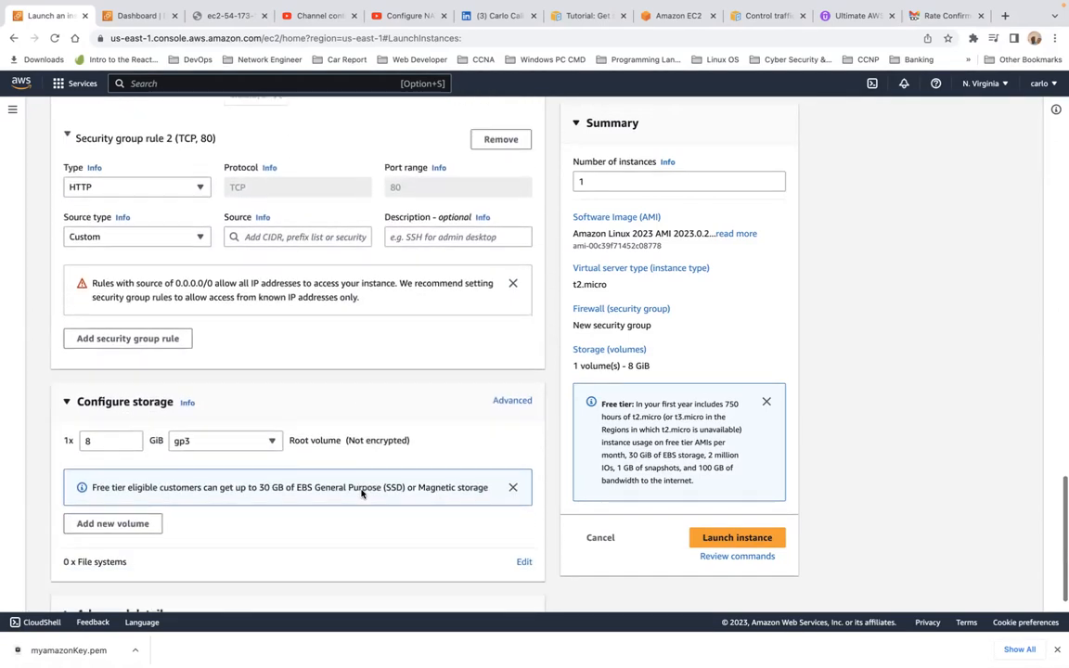
Step: Expand Advanced details and look through its settings
left_click(66, 578)
scroll(158, 570, "down", 15)
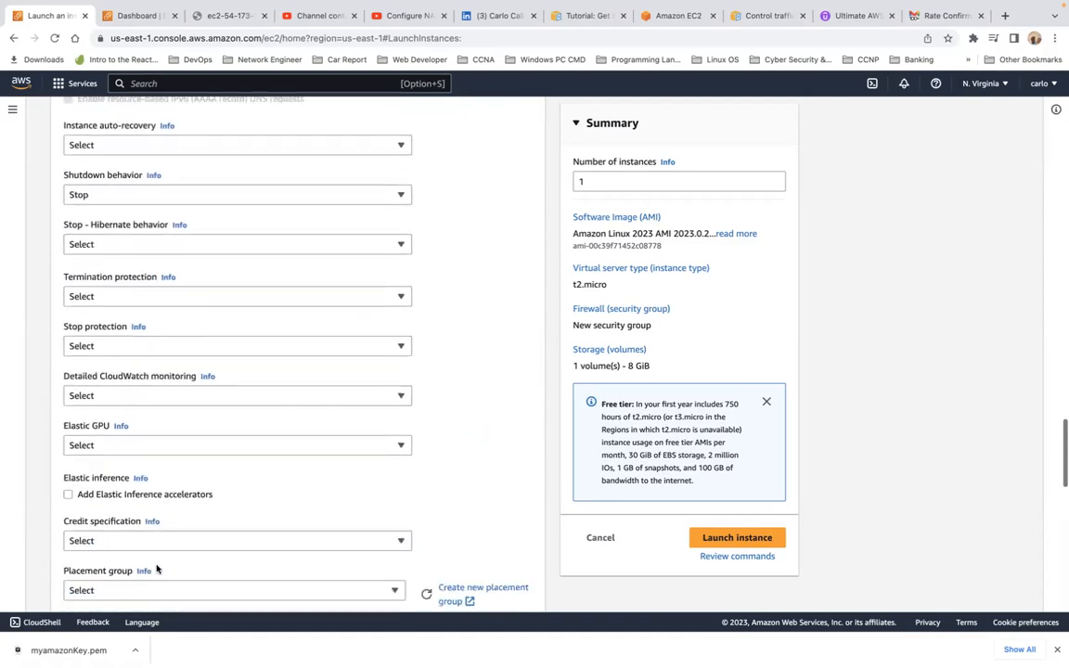
scroll(158, 570, "down", 8)
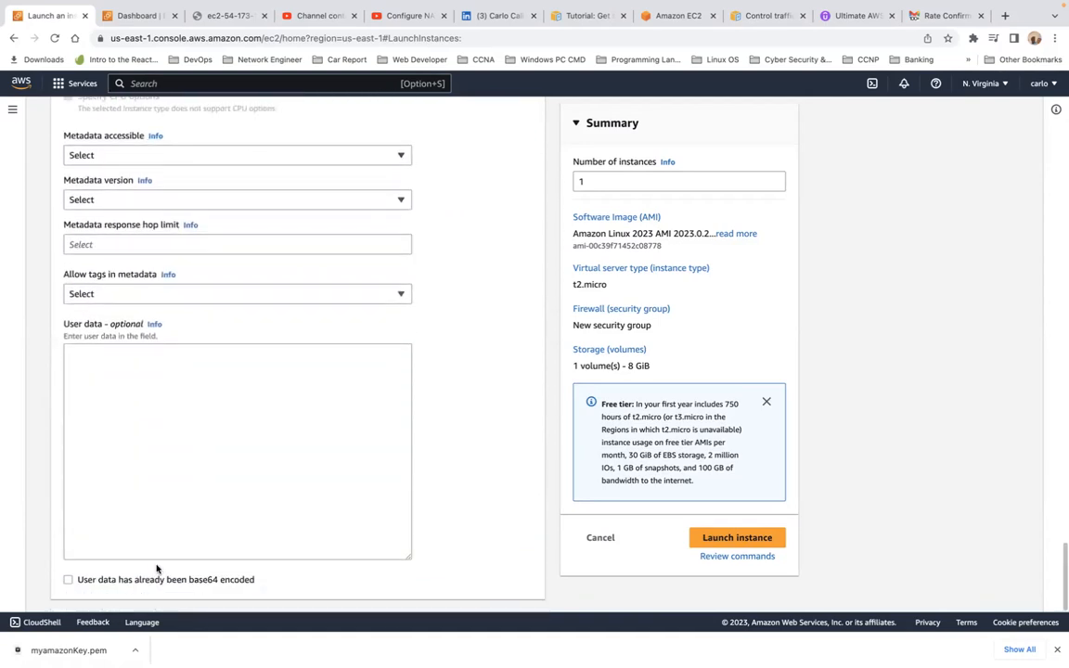
scroll(157, 568, "up", 20)
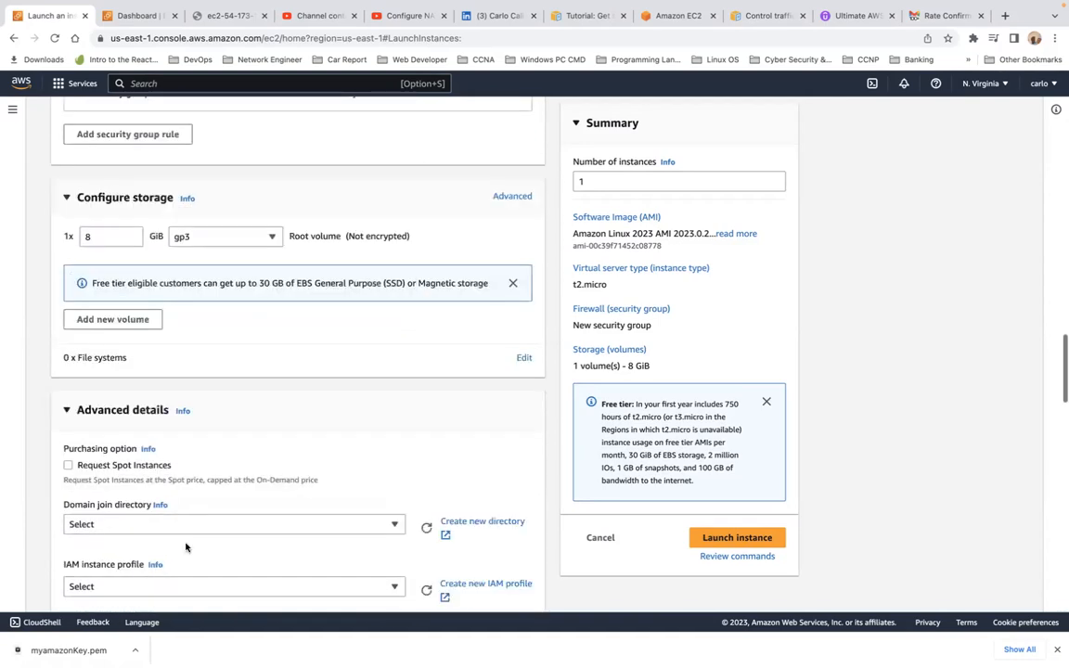
Step: Set the HTTP rule's source to 0.0.0.0/0 and launch the instance
left_click(722, 538)
scroll(401, 312, "up", 2)
scroll(400, 312, "up", 2)
left_click(286, 348)
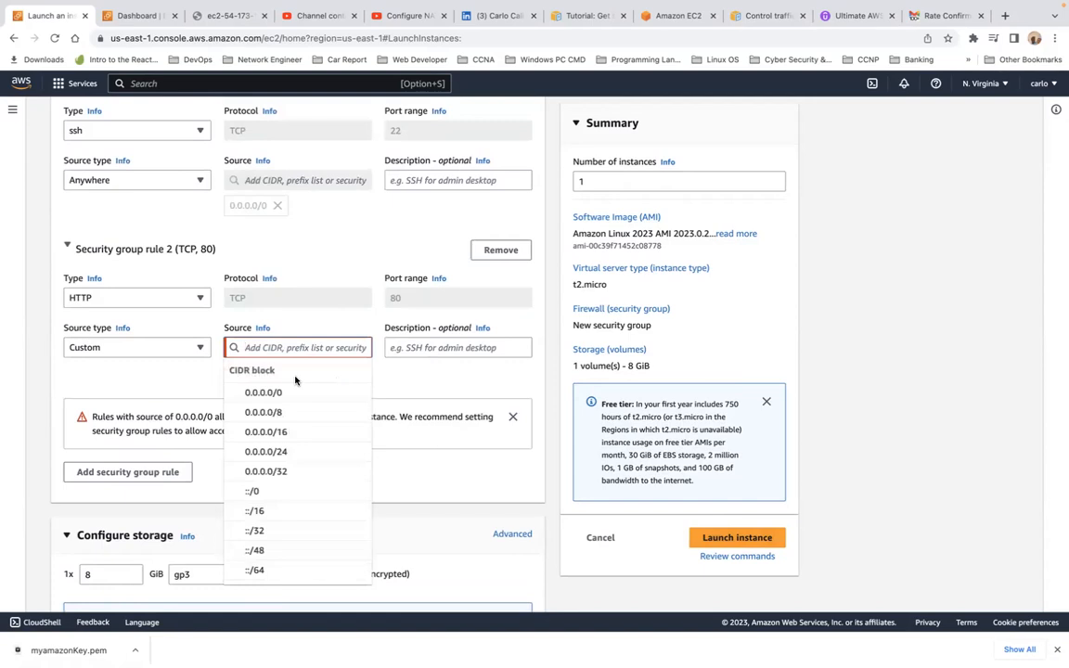
left_click(295, 393)
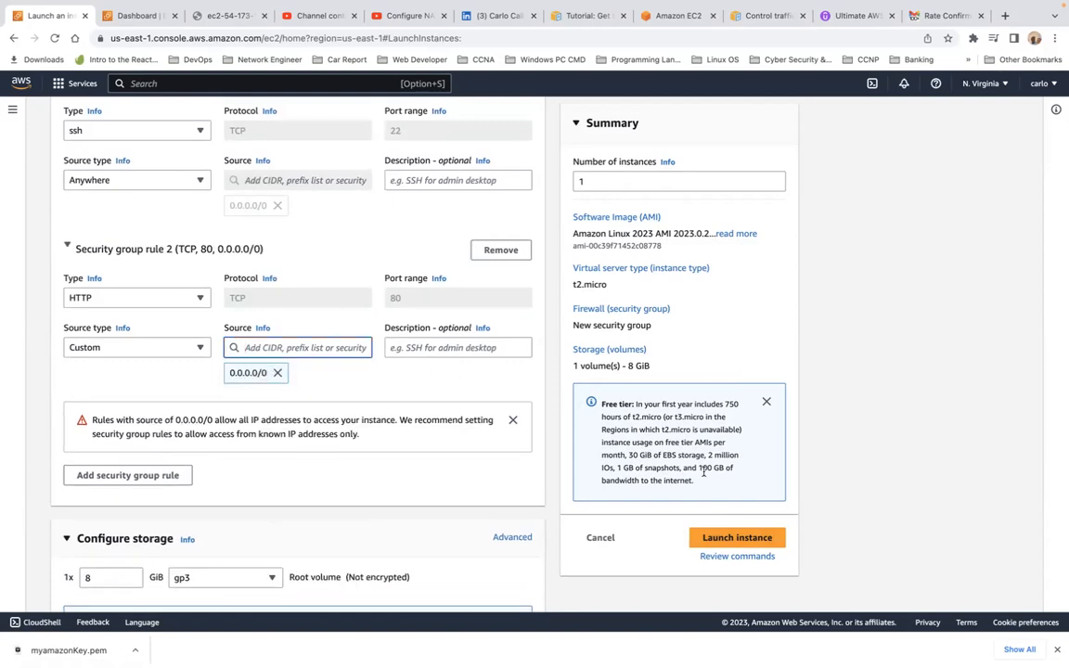
left_click(459, 350)
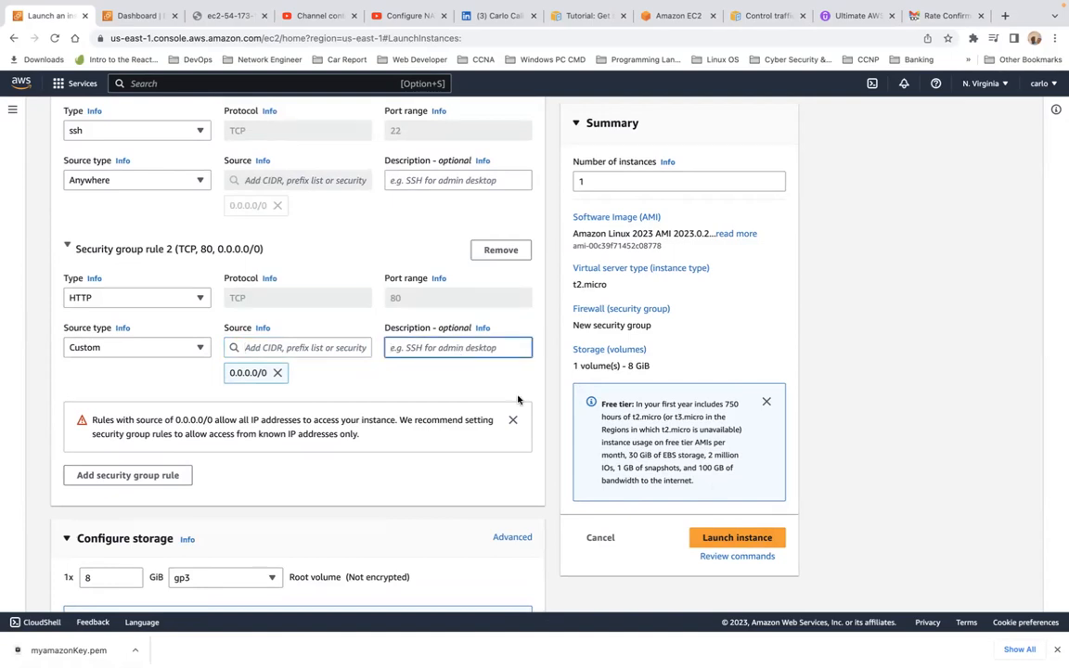
left_click(721, 542)
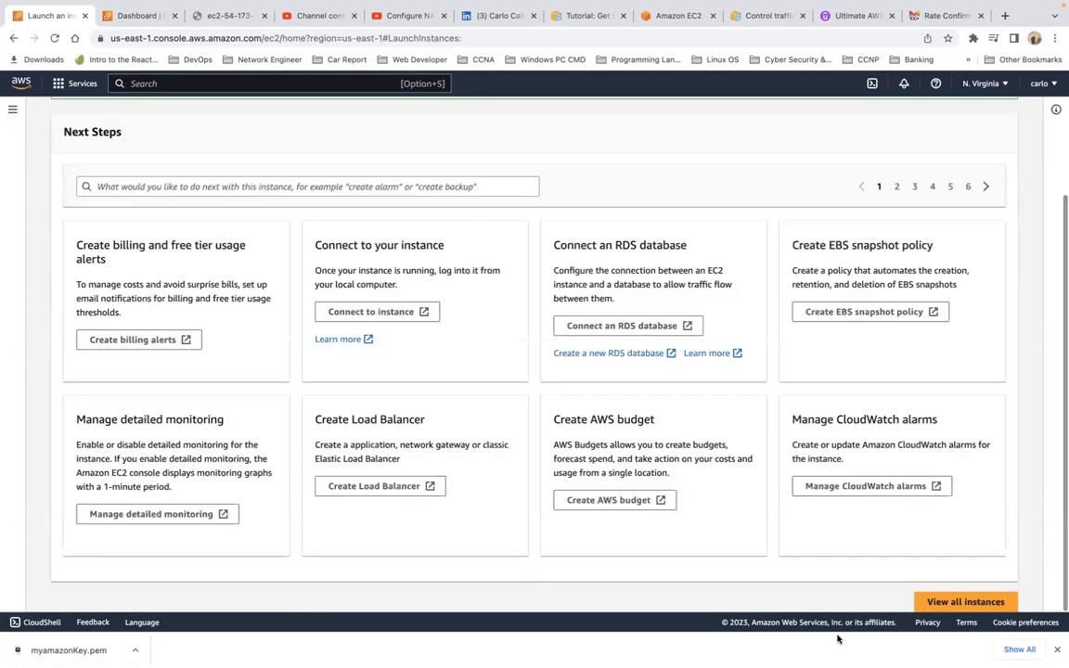
Step: Select My Web Server in the instances list and inspect its instance ID and hostname
left_click(947, 605)
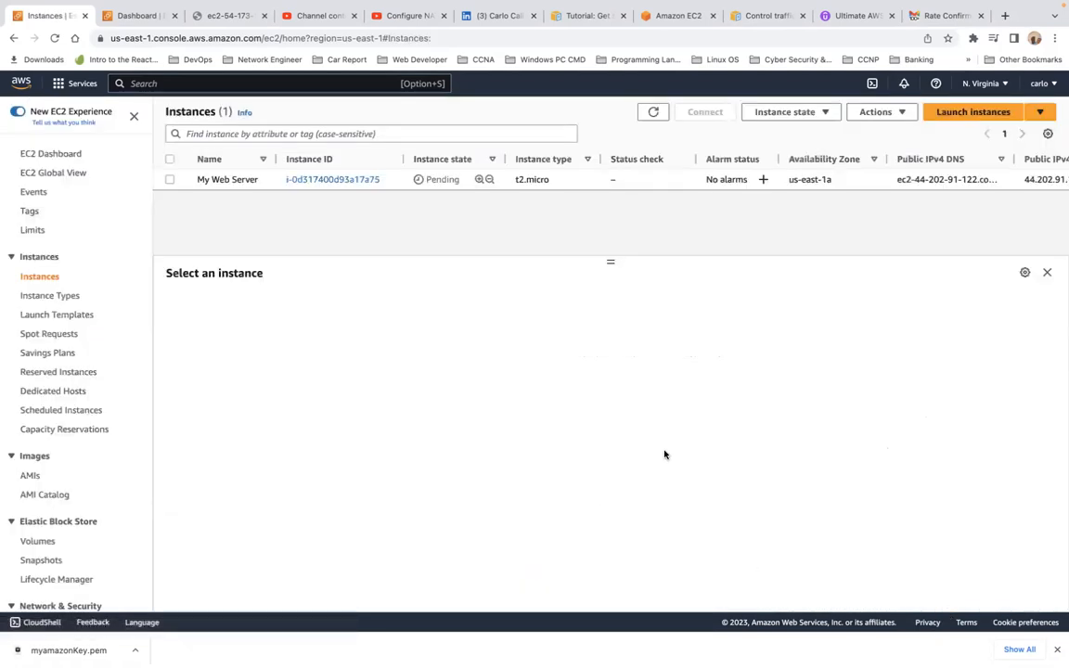
left_click(170, 180)
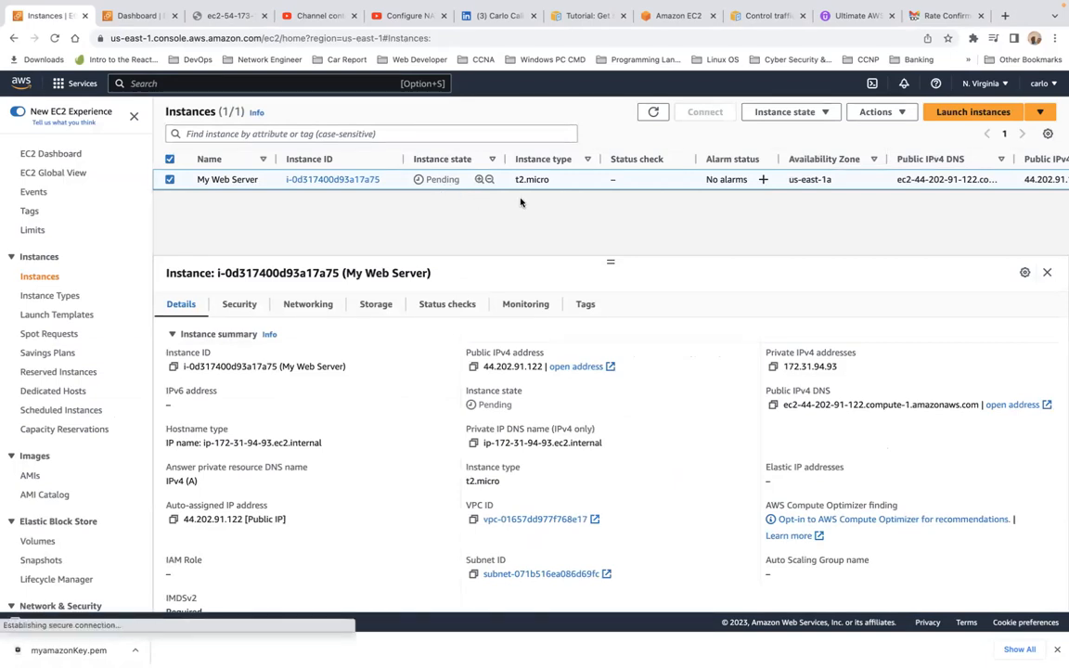
triple_click(221, 367)
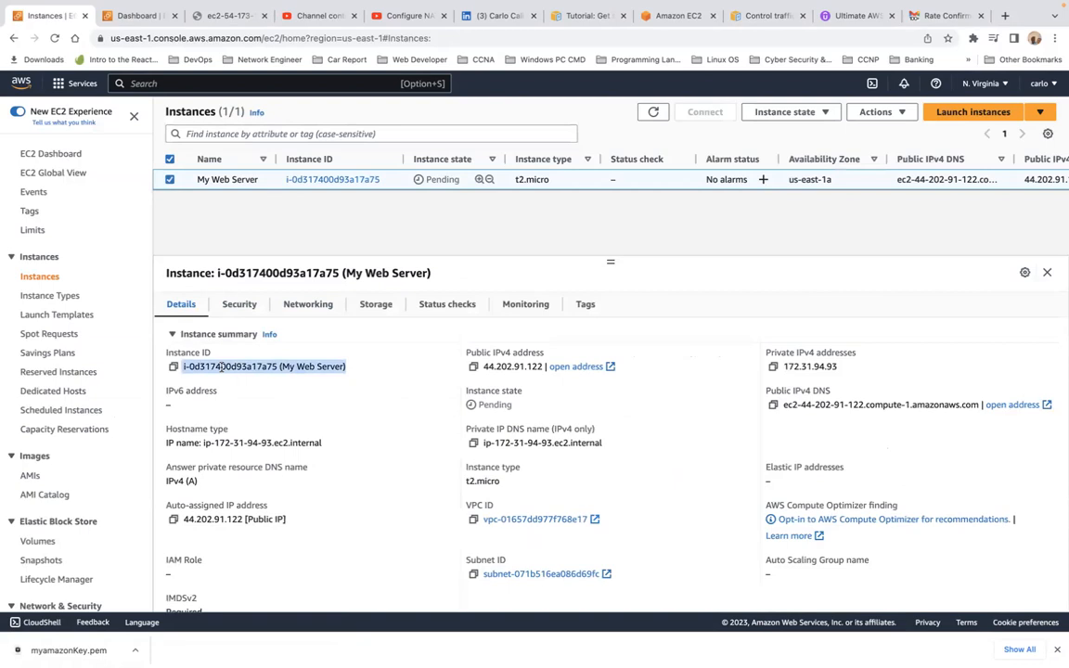
left_click(295, 379)
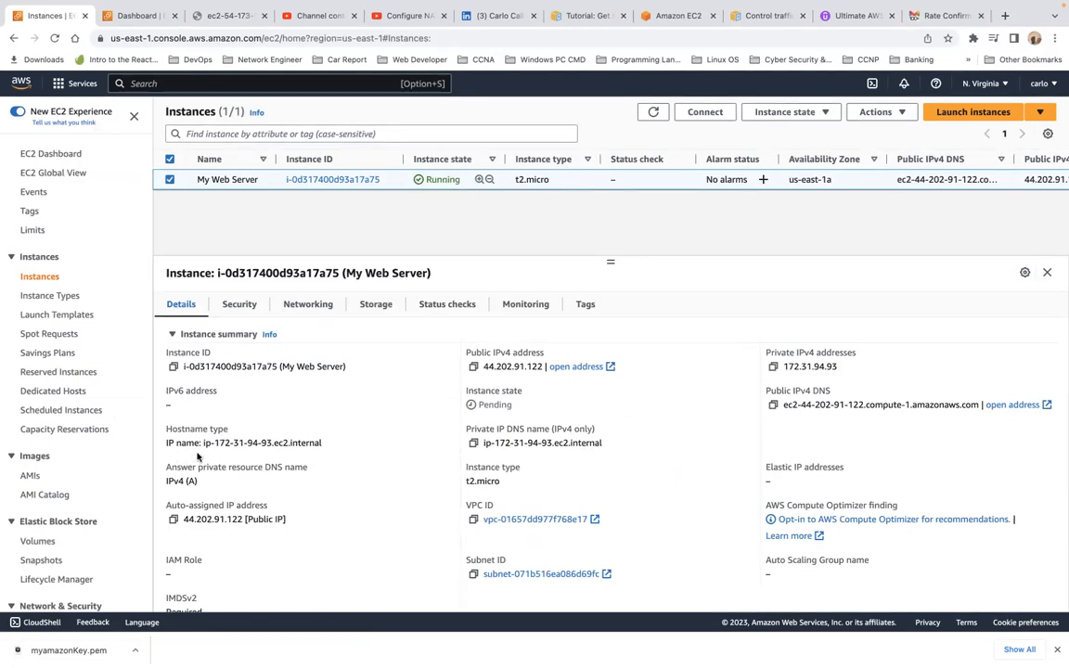
left_click_drag(215, 443, 267, 442)
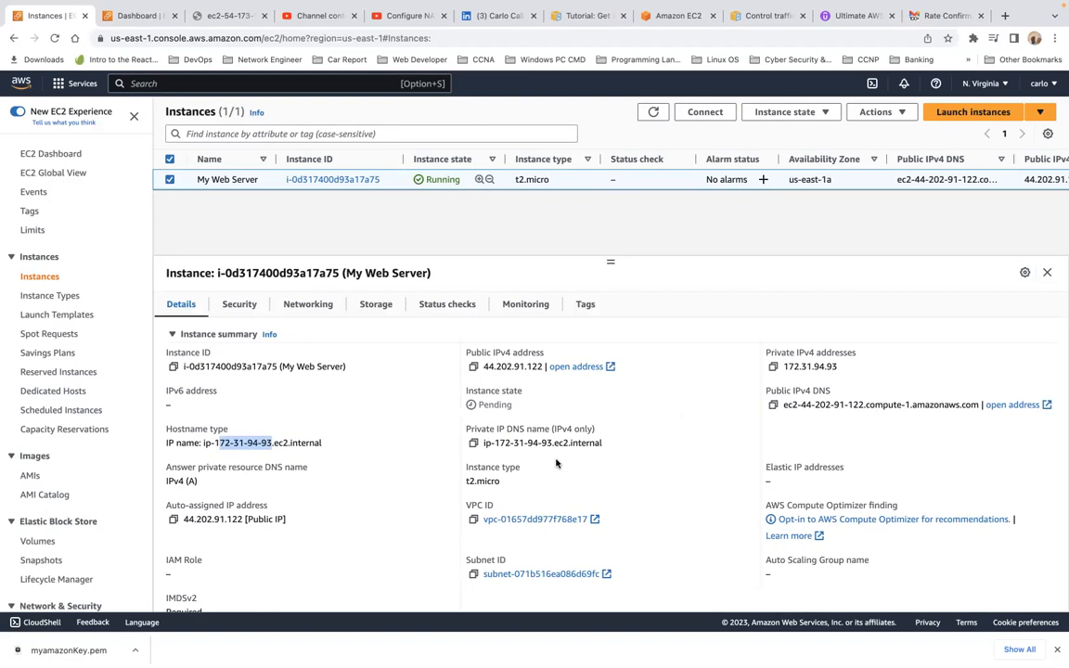
Step: Review My Web Server's Security tab: group launch-wizard-3, inbound TCP 22 and 80 from 0.0.0.0/0
scroll(556, 464, "down", 2)
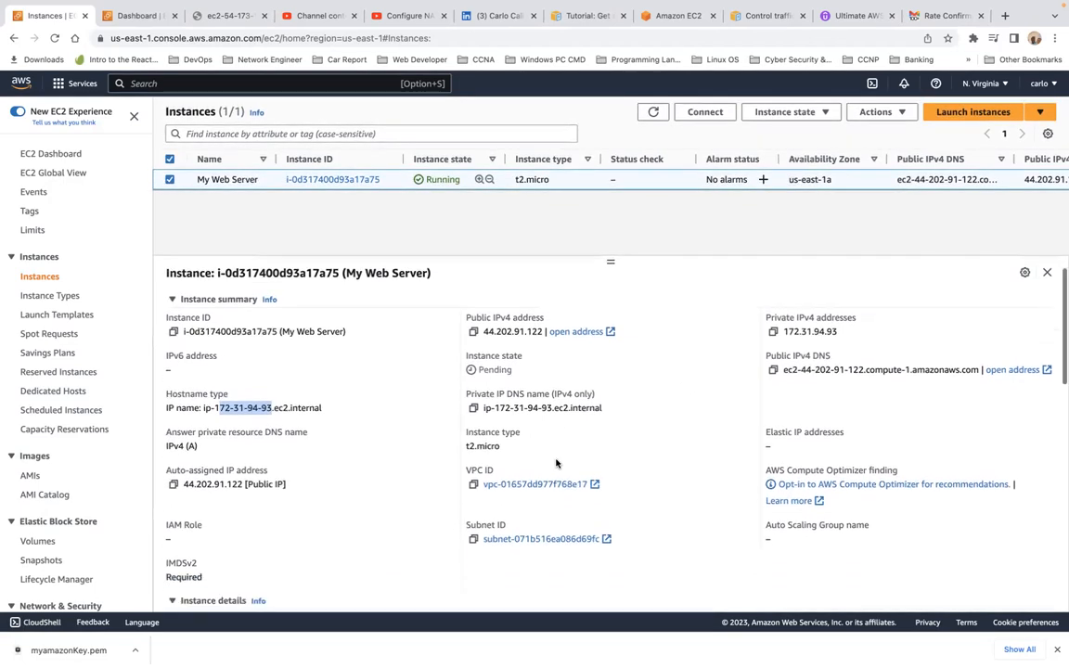
scroll(556, 463, "down", 4)
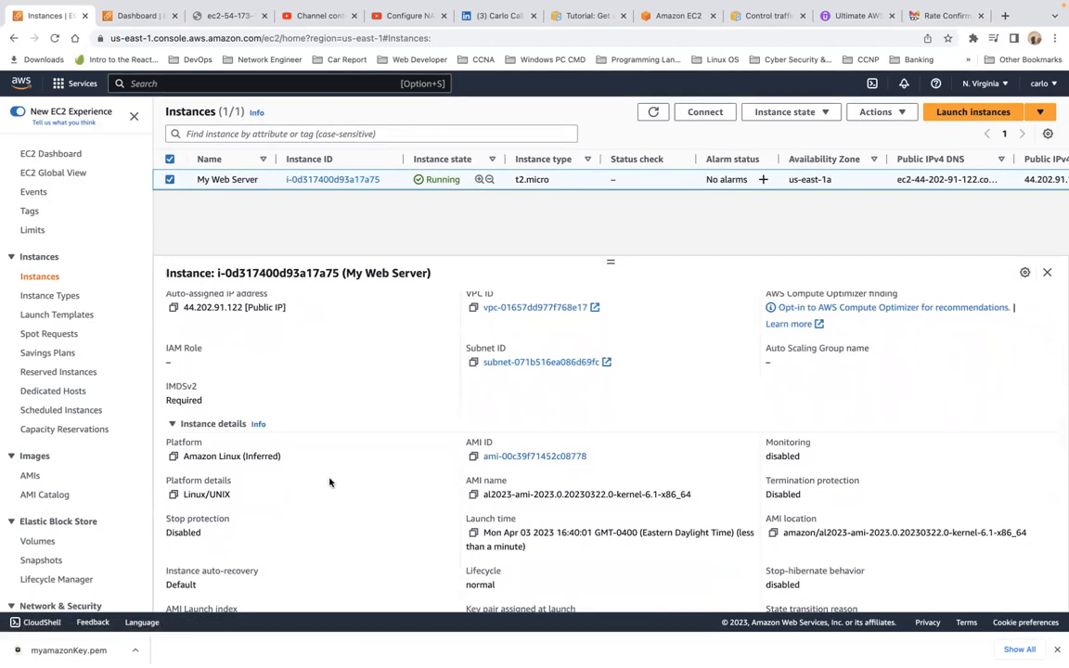
scroll(343, 484, "down", 1)
scroll(344, 483, "down", 7)
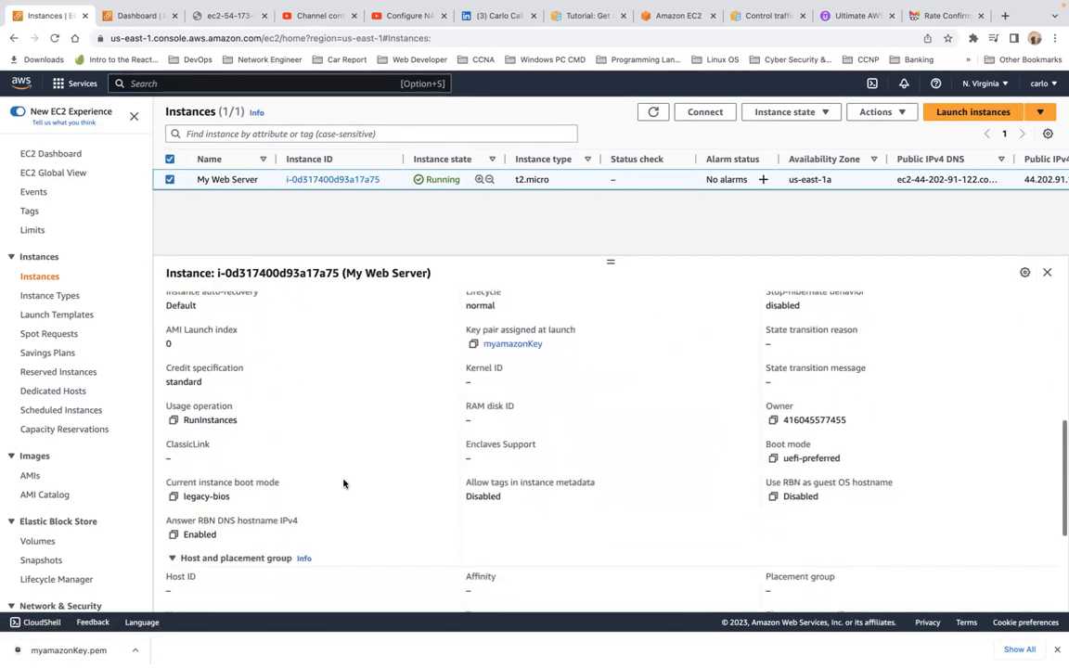
scroll(344, 484, "down", 6)
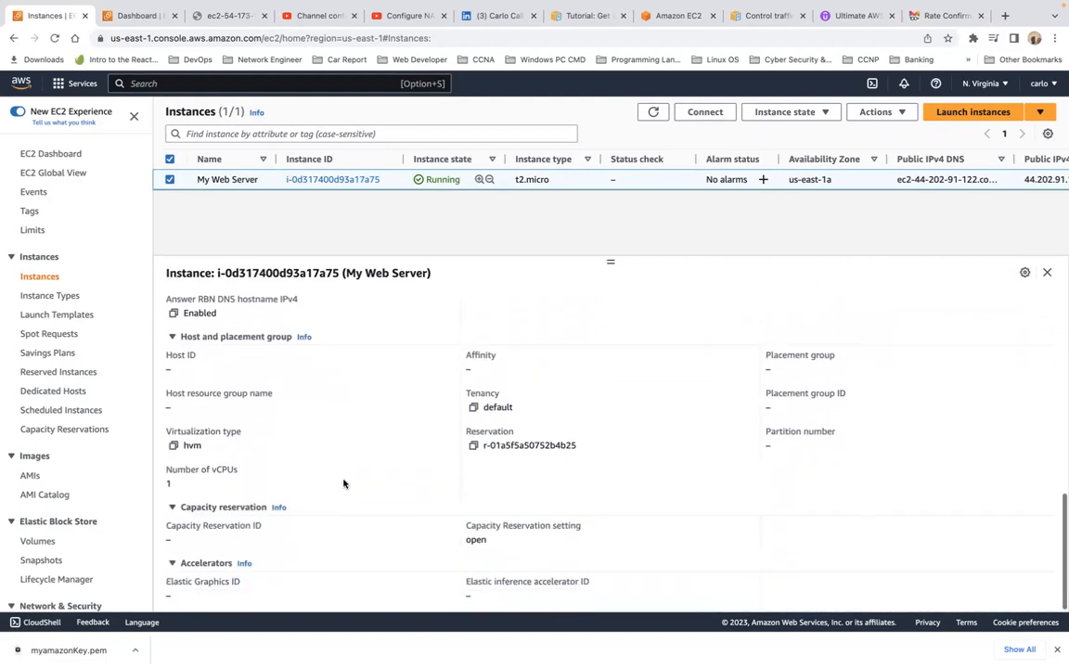
scroll(343, 483, "up", 12)
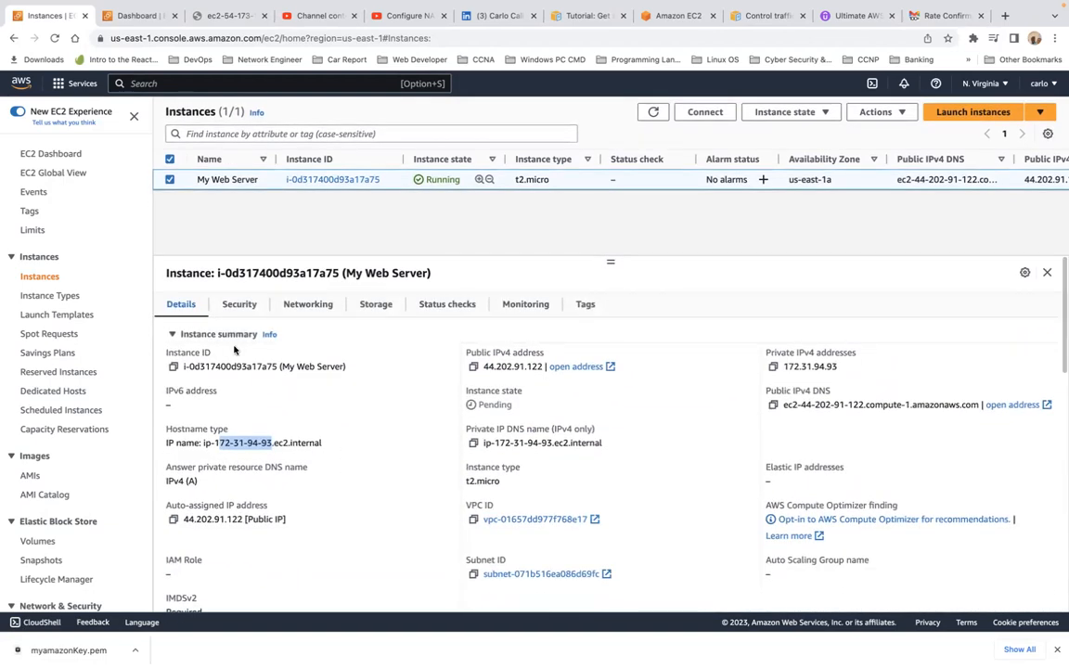
left_click(239, 306)
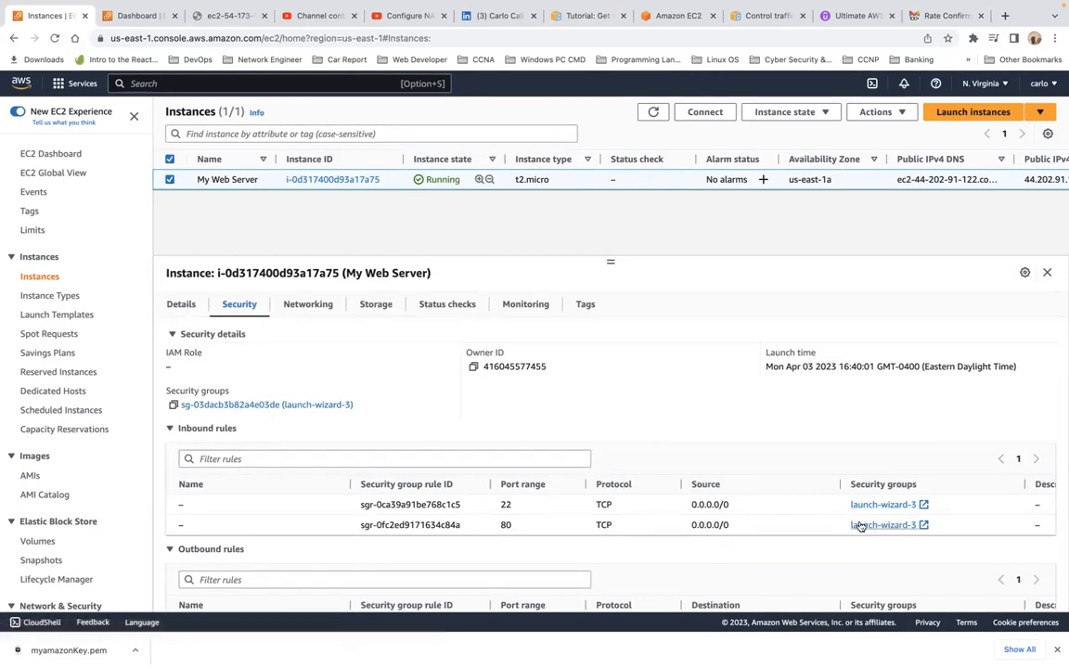
scroll(860, 525, "right", 2)
scroll(860, 525, "right", 3)
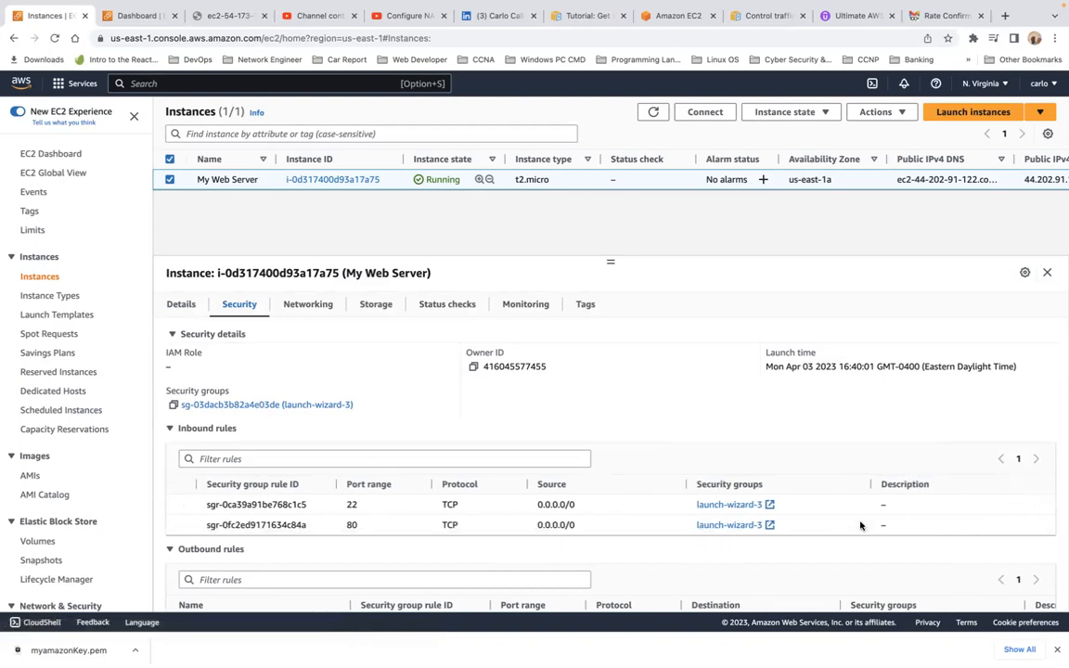
scroll(860, 525, "left", 4)
scroll(861, 526, "down", 1)
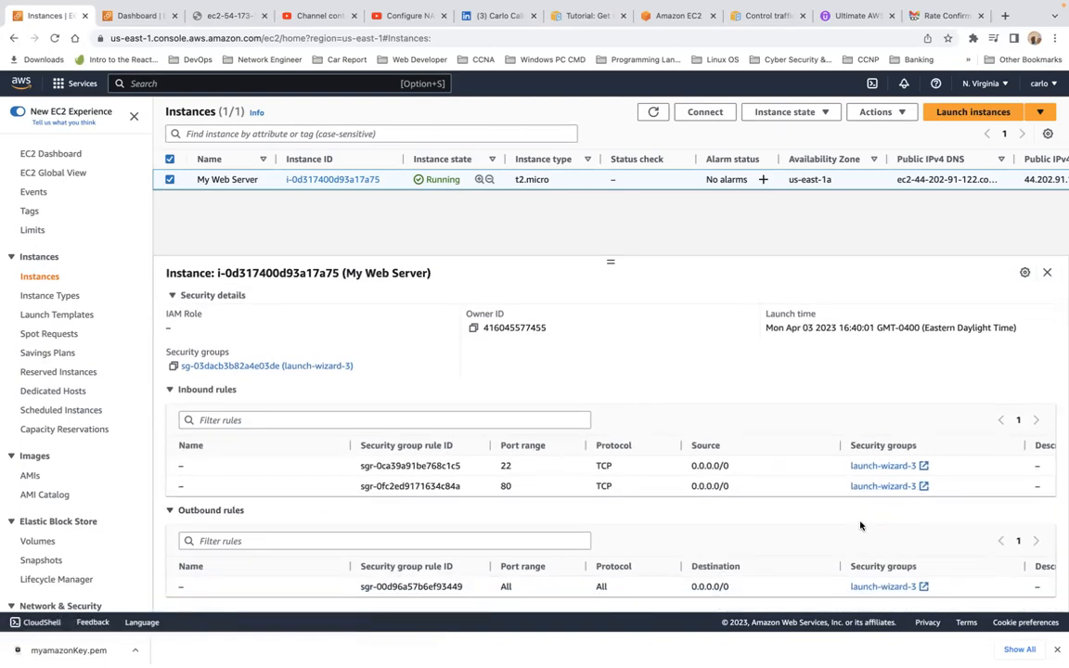
scroll(861, 526, "up", 1)
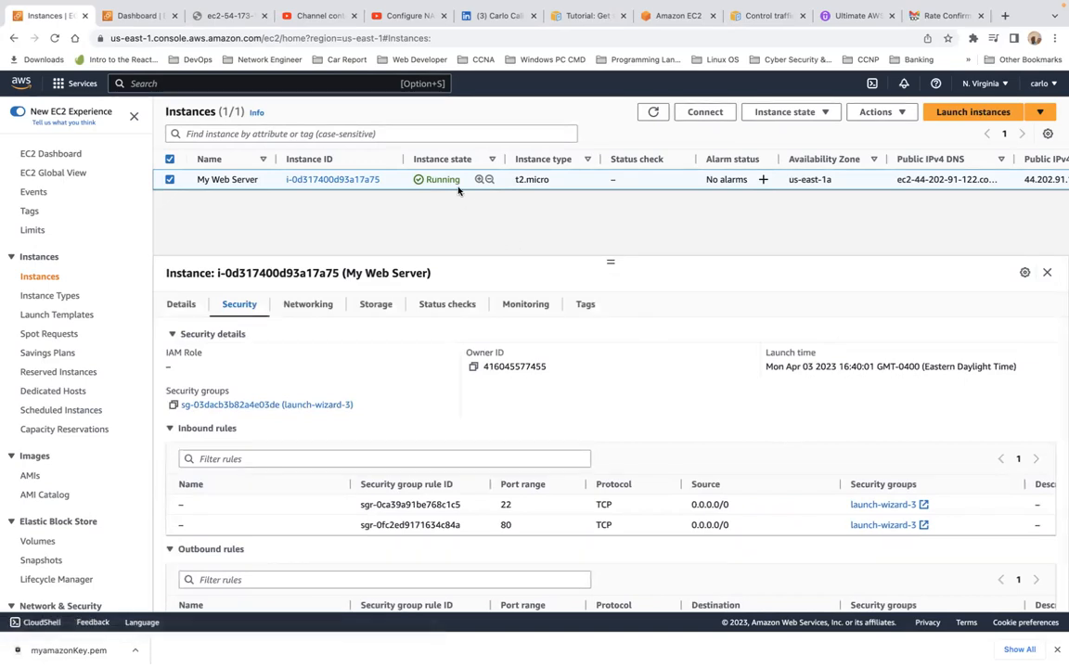
Step: Copy the instance's Public IPv4 DNS from Networking and load it in a new browser tab
left_click(311, 316)
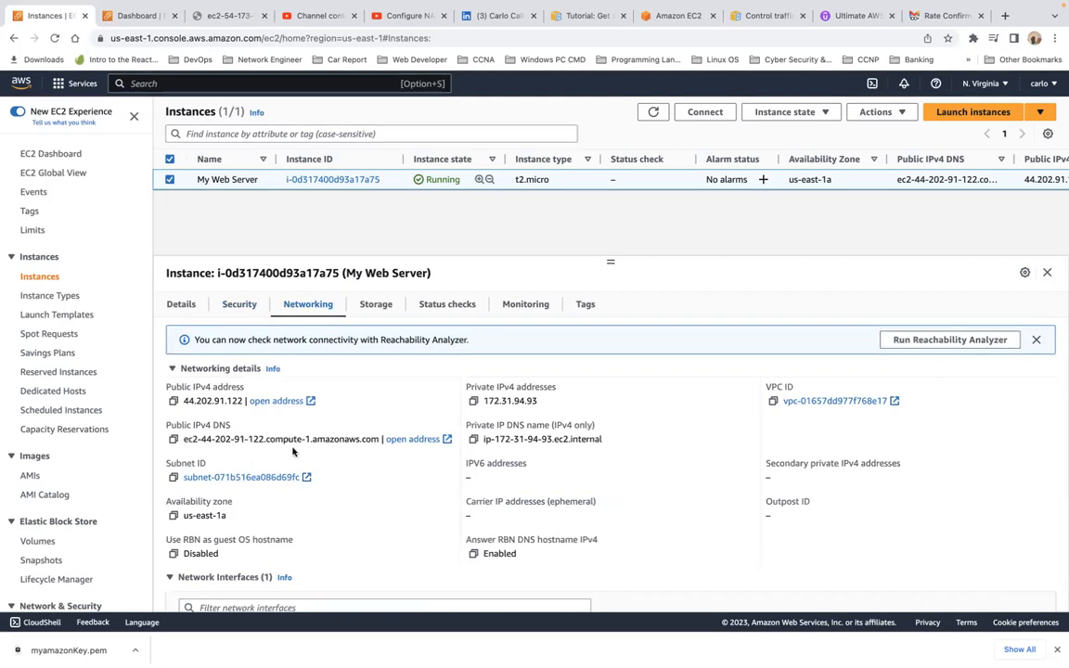
left_click(174, 441)
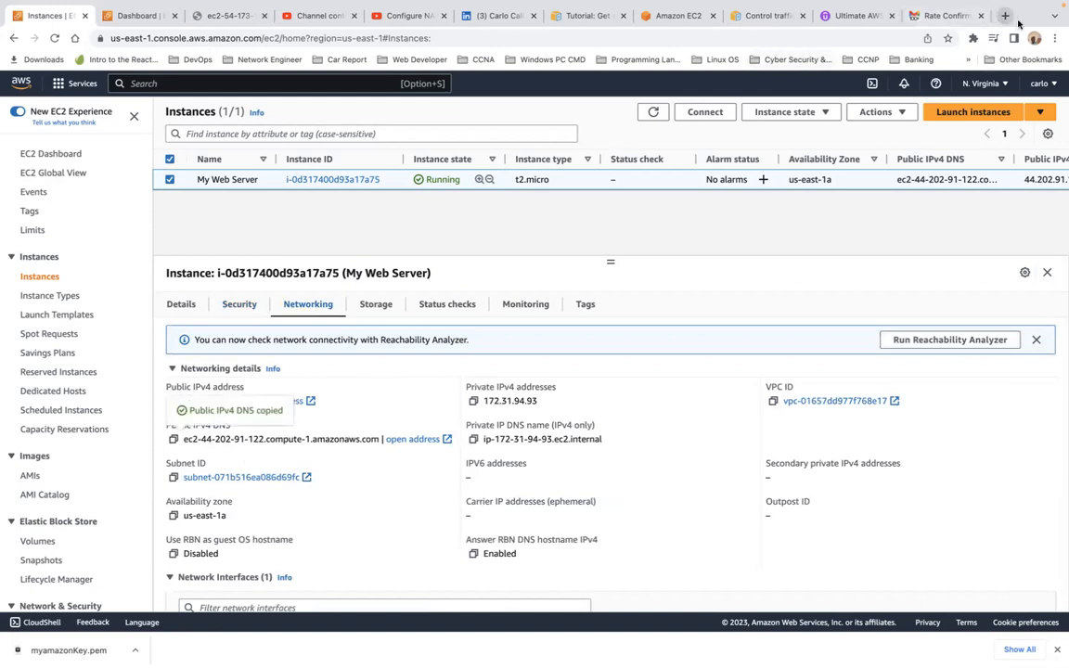
left_click(1005, 15)
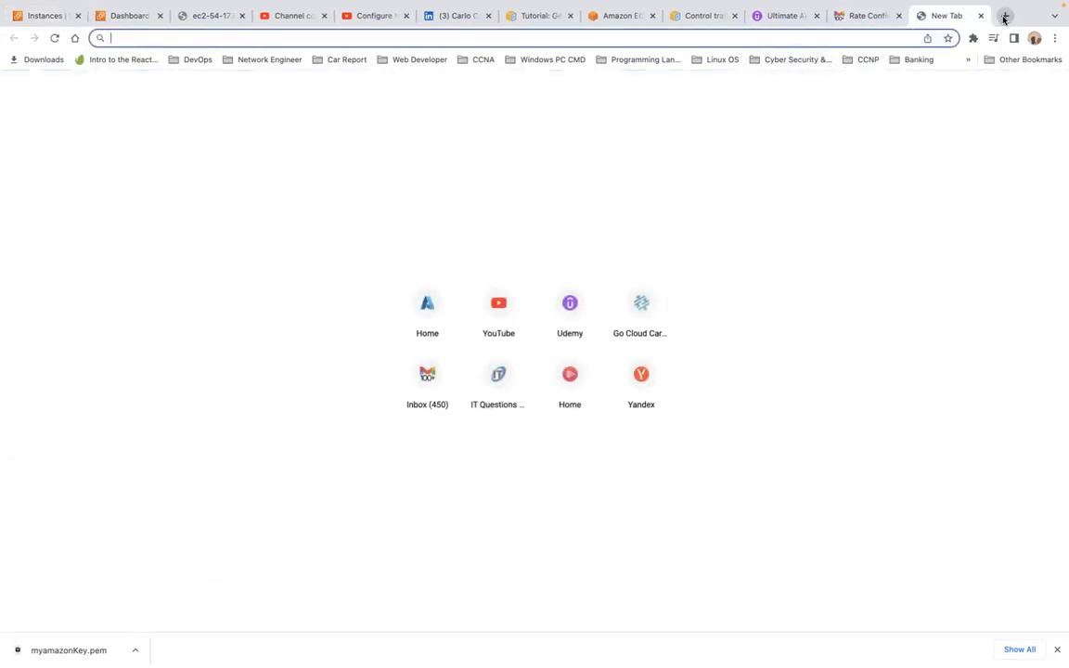
key("super+v")
key("Return")
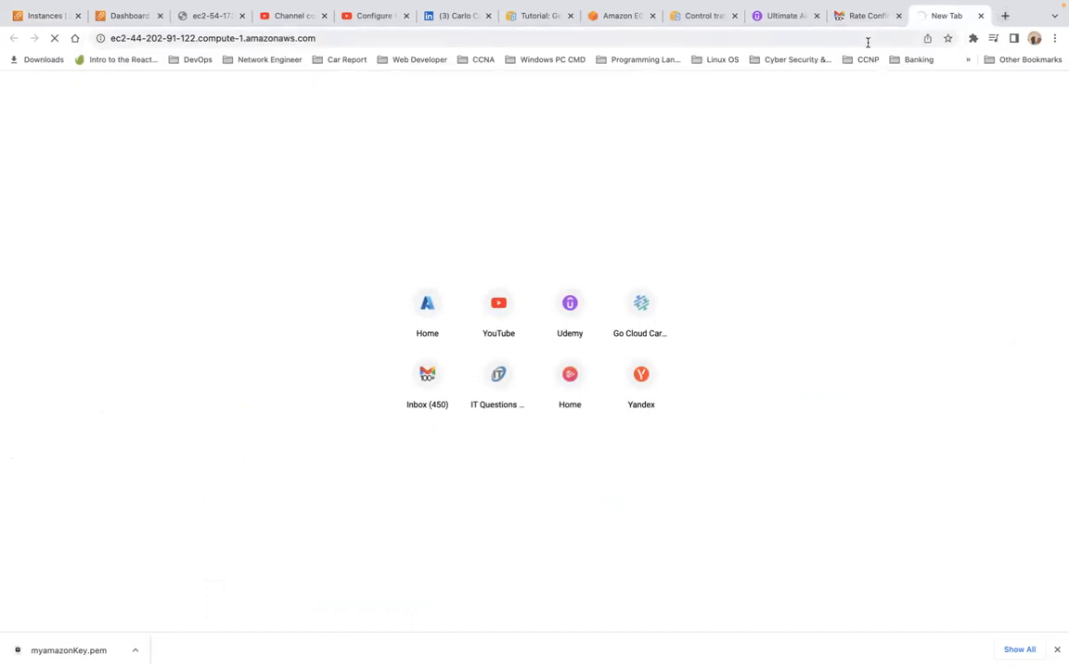
Step: Back on the instances page, view storage: root /dev/xvda on an 8 GiB EBS volume
mouse_move(476, 5)
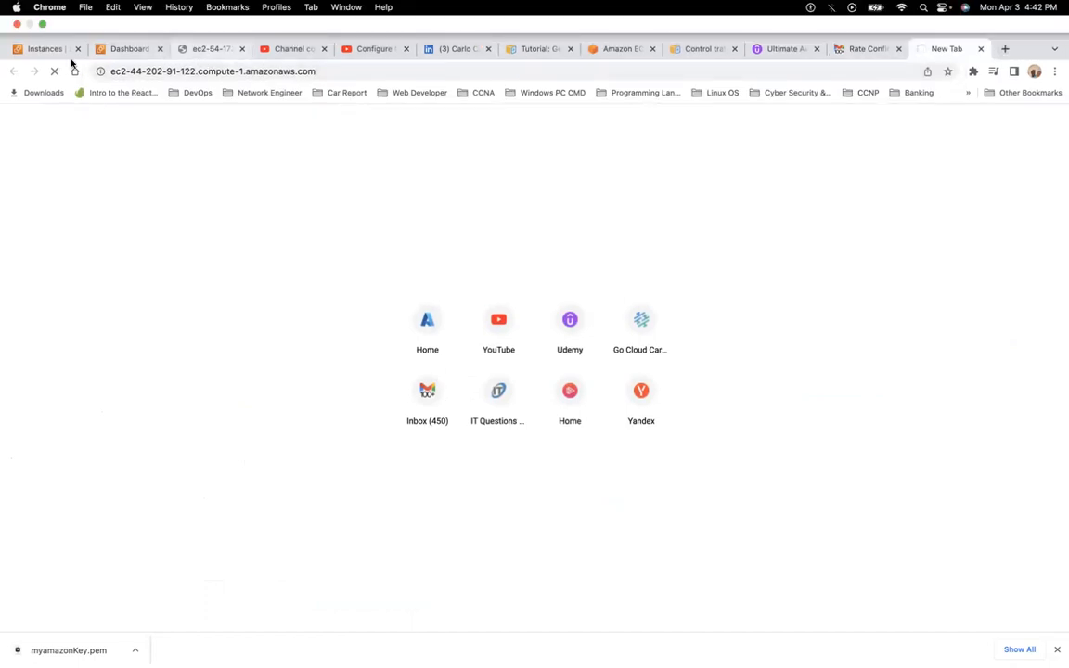
left_click(110, 50)
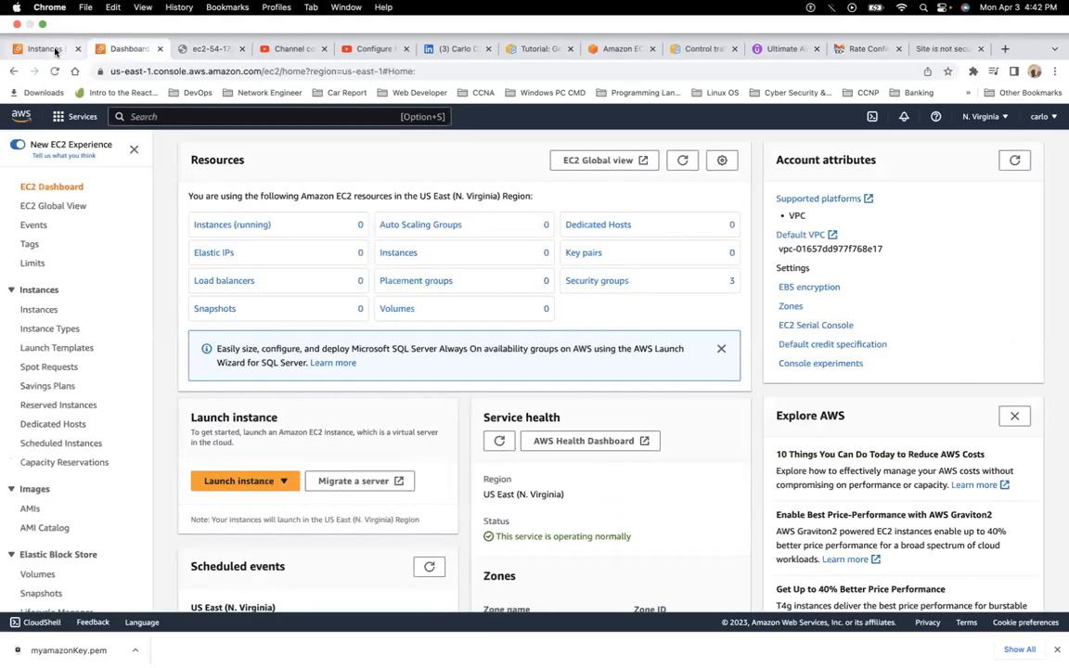
left_click(55, 51)
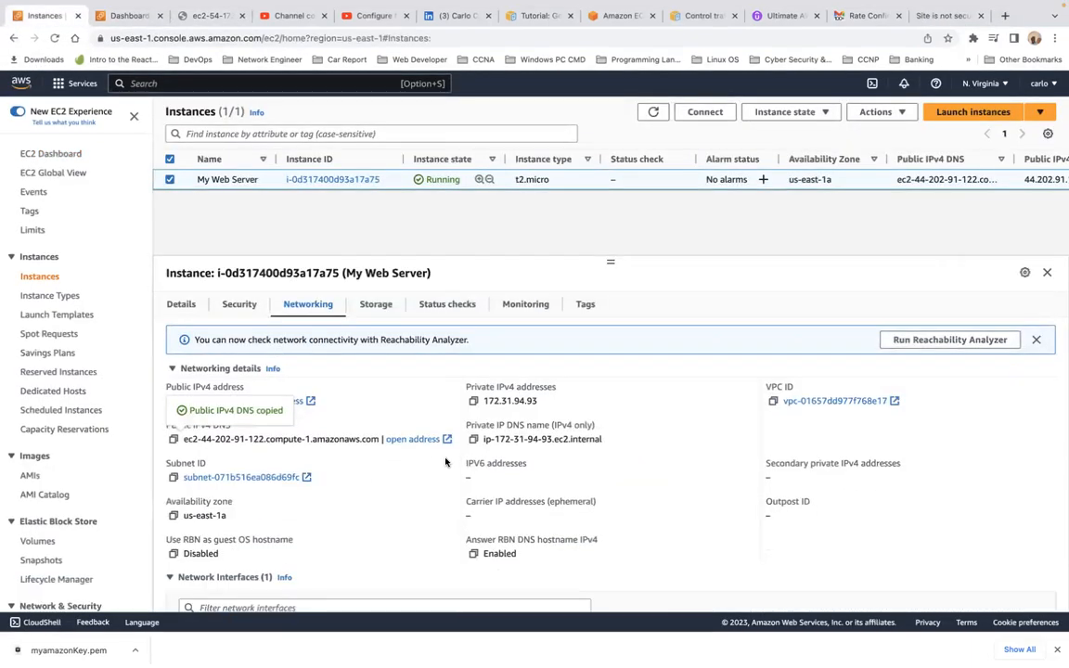
scroll(445, 461, "down", 5)
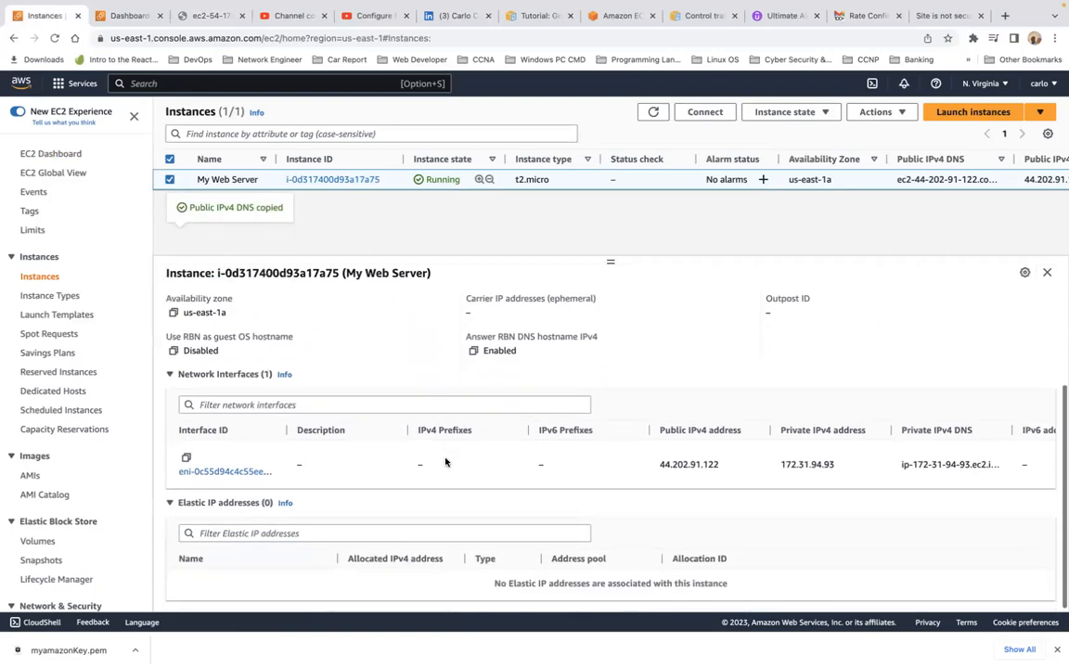
scroll(447, 460, "up", 5)
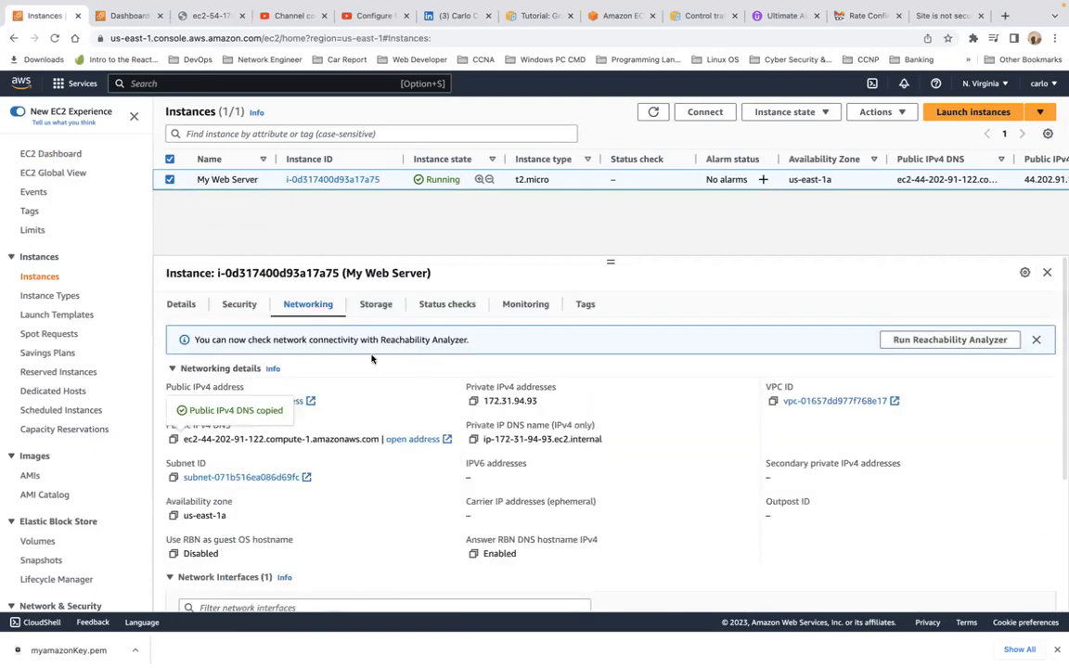
left_click(377, 306)
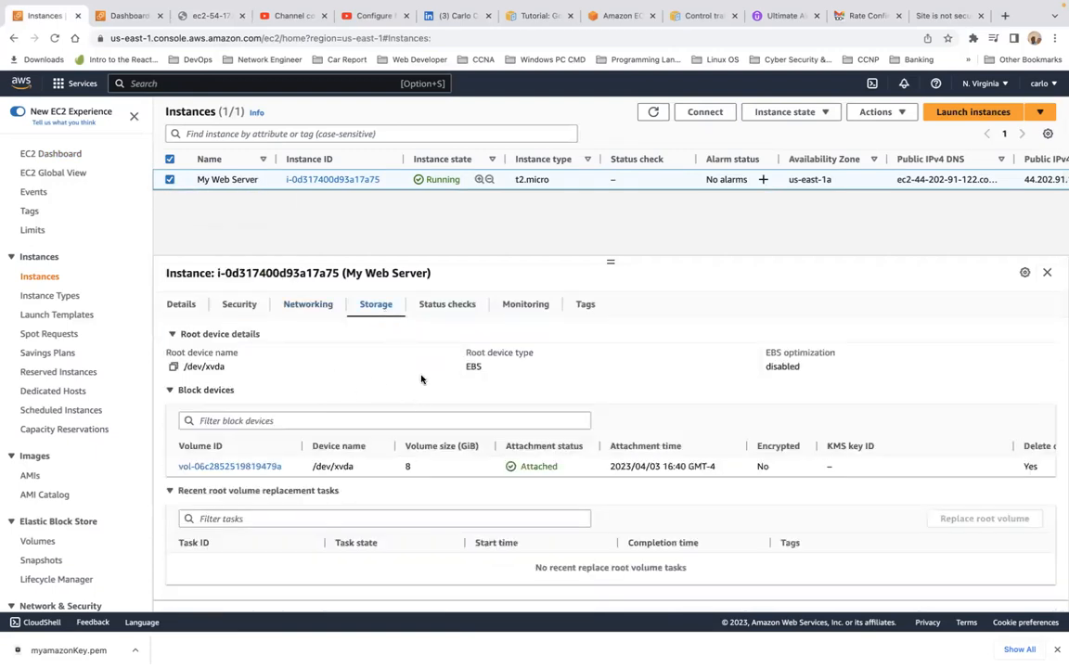
Step: Review My Web Server's status checks, then scroll through its CPU, status-check and network monitoring graphs
scroll(472, 406, "down", 2)
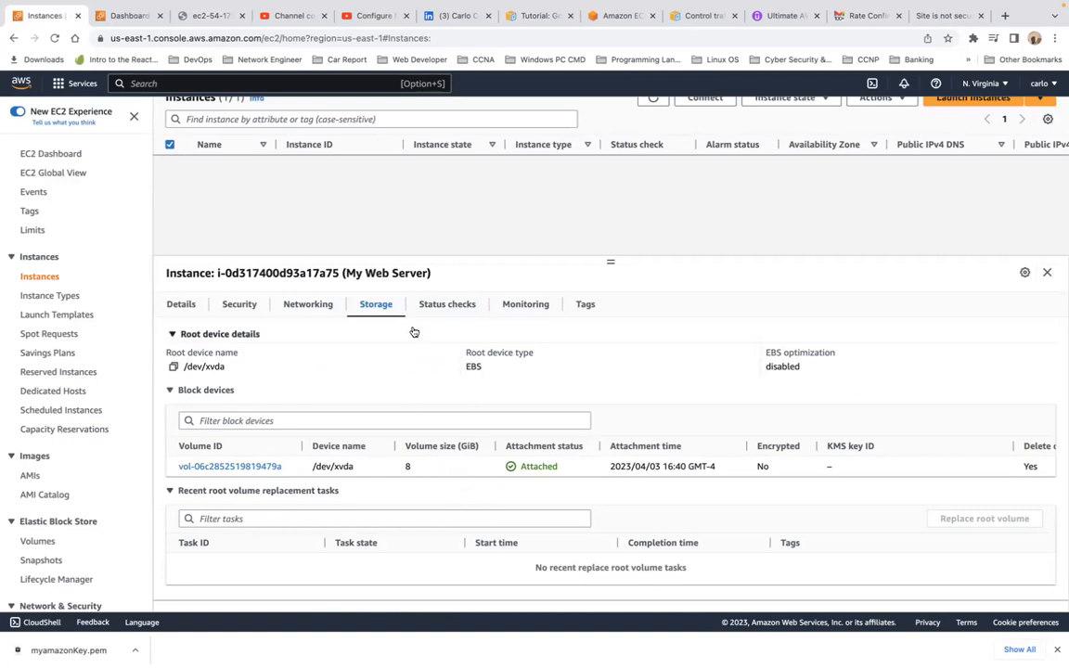
left_click(437, 304)
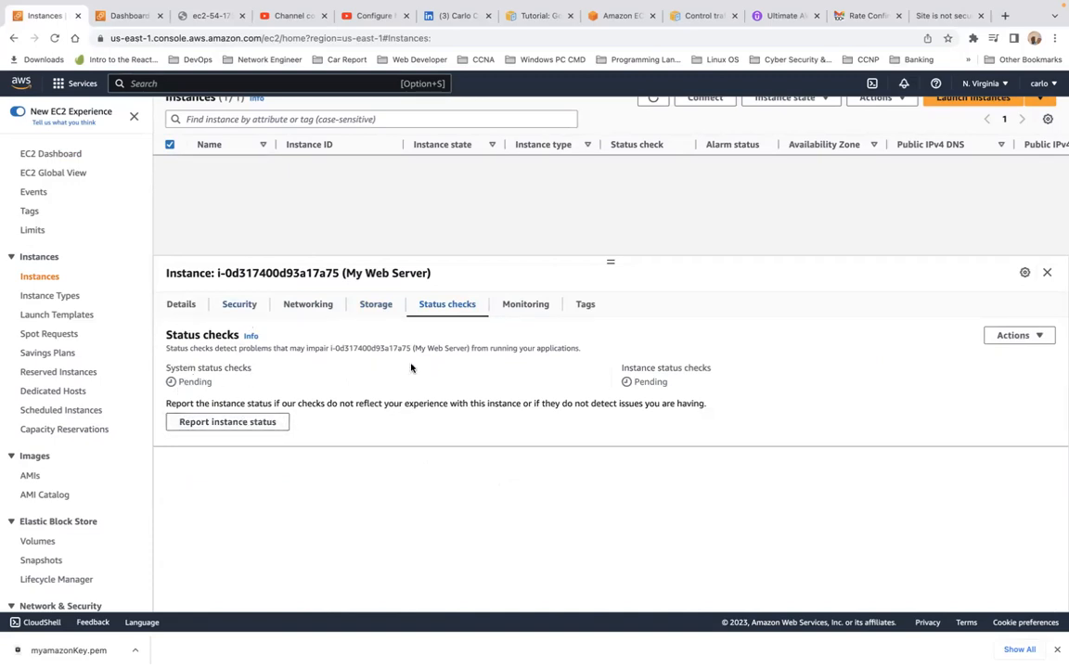
left_click(522, 311)
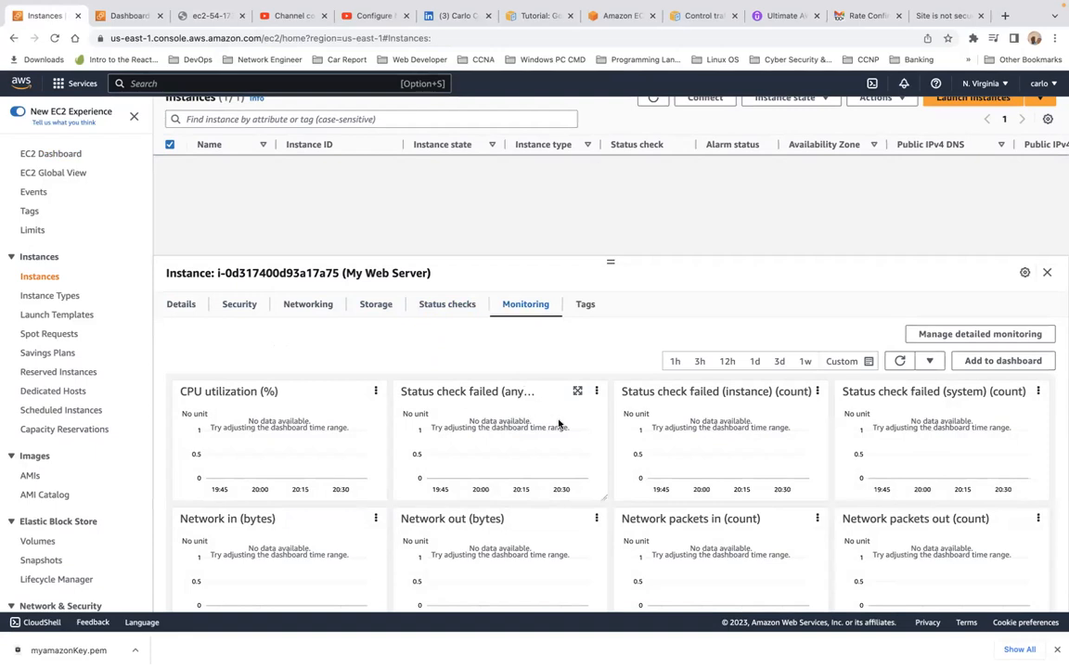
scroll(725, 468, "down", 10)
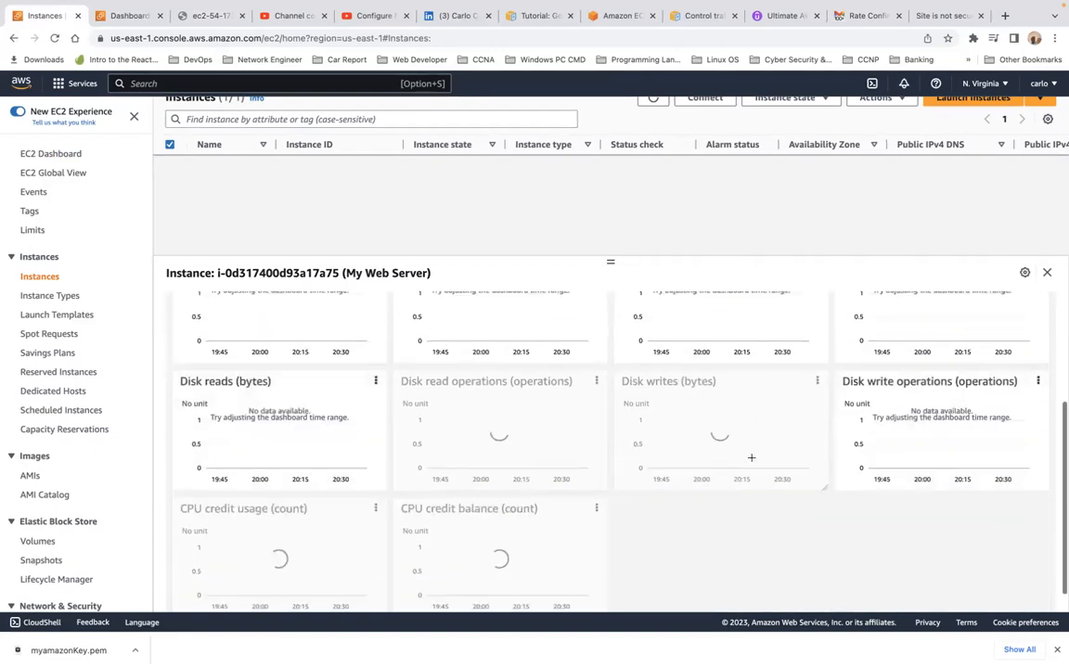
scroll(752, 460, "up", 10)
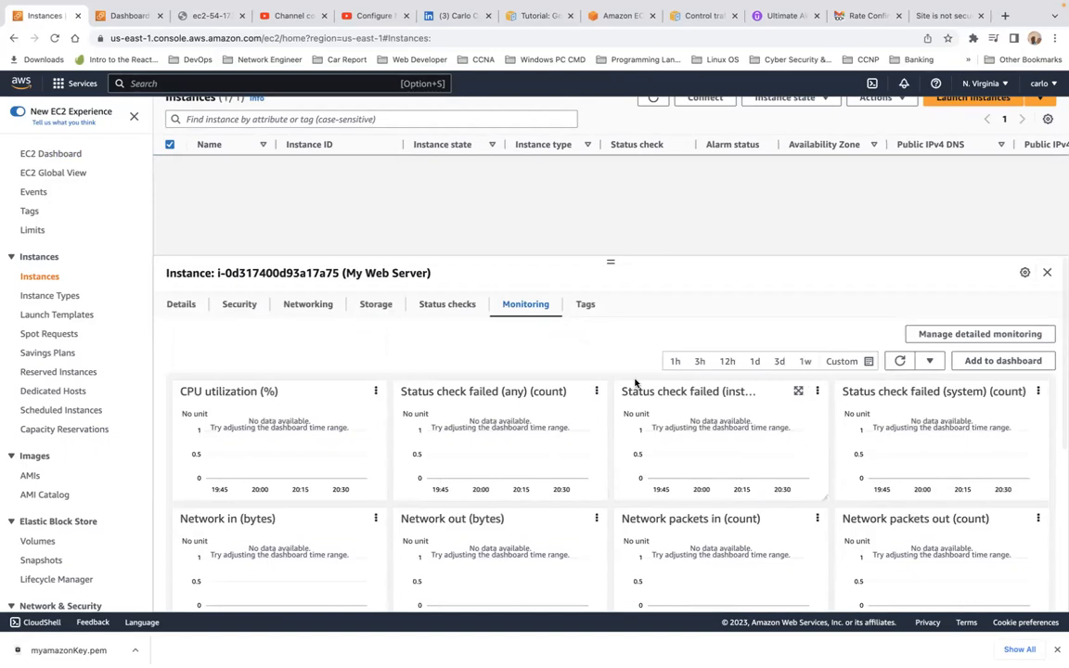
scroll(652, 296, "up", 3)
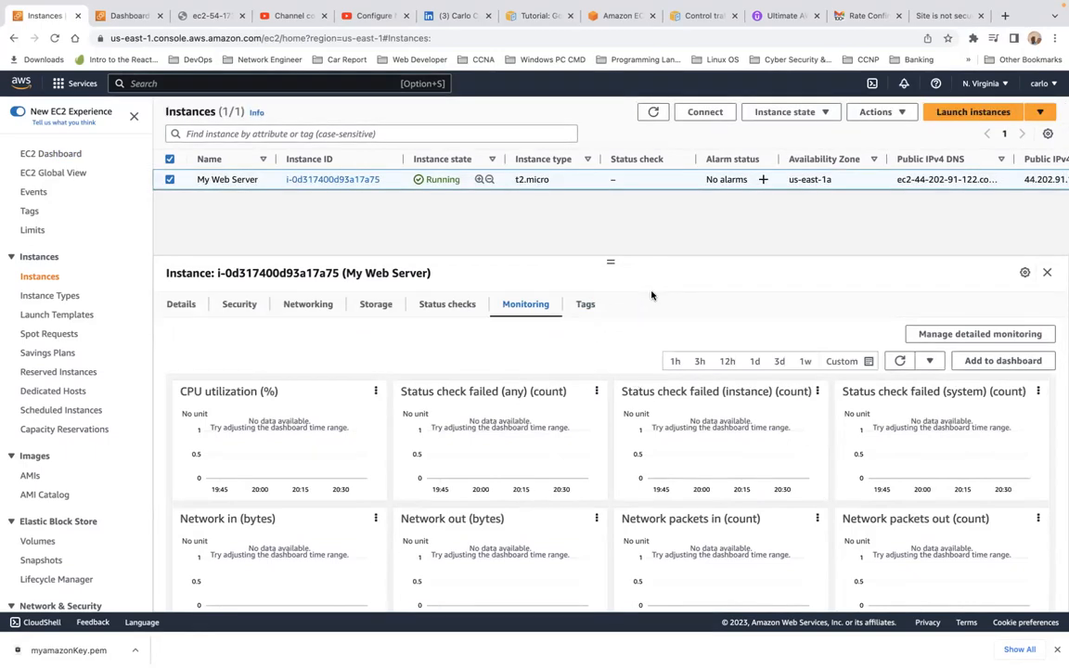
Step: Start a reboot of My Web Server from Instance state, then cancel it
left_click(826, 112)
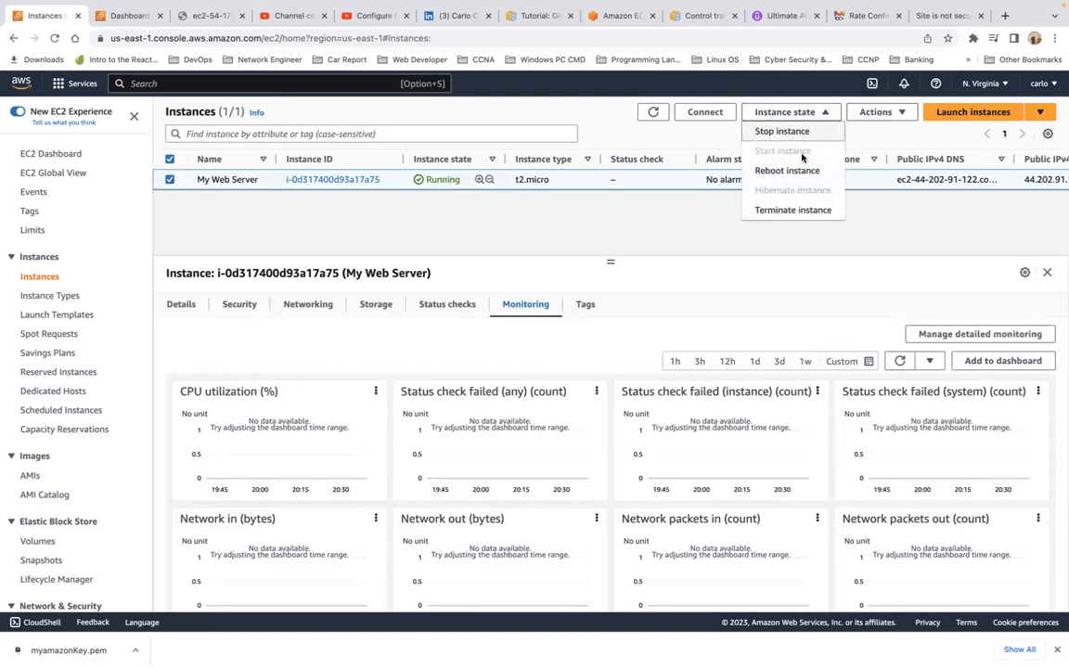
left_click(814, 173)
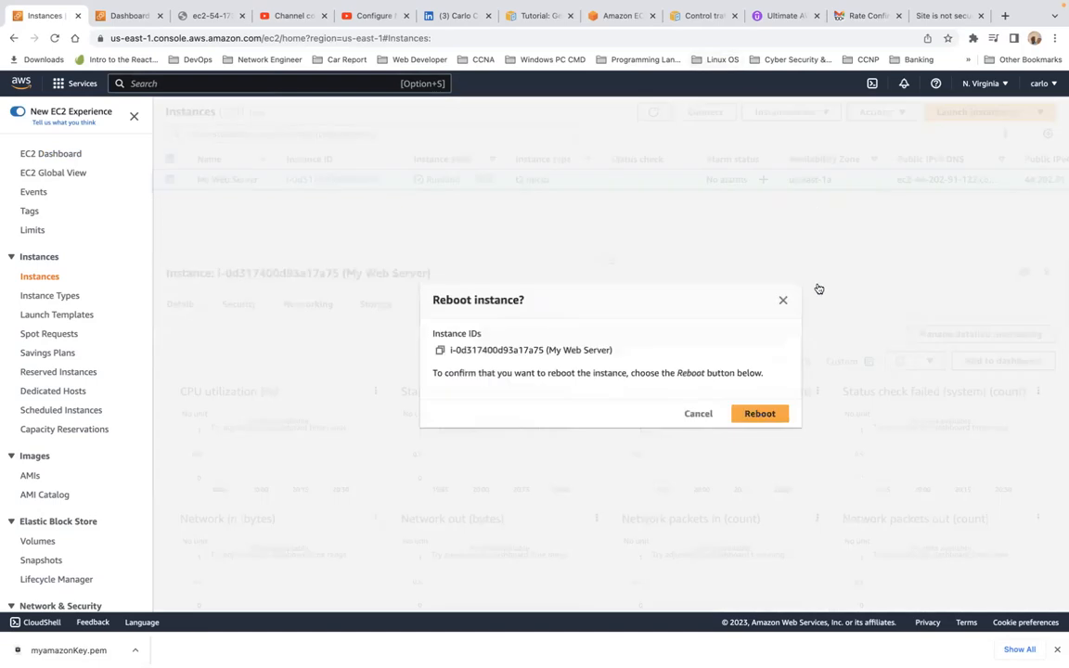
left_click(703, 413)
Step: Look over the Instance state and Actions menus, then bring up the Launch instances dropdown
left_click(807, 112)
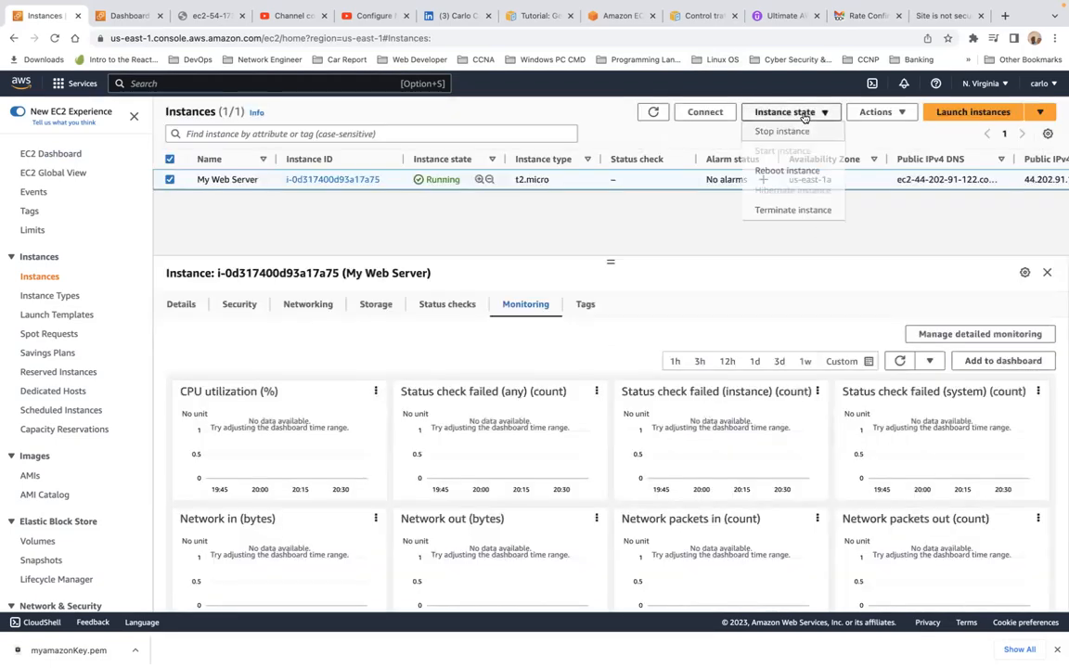
left_click(875, 111)
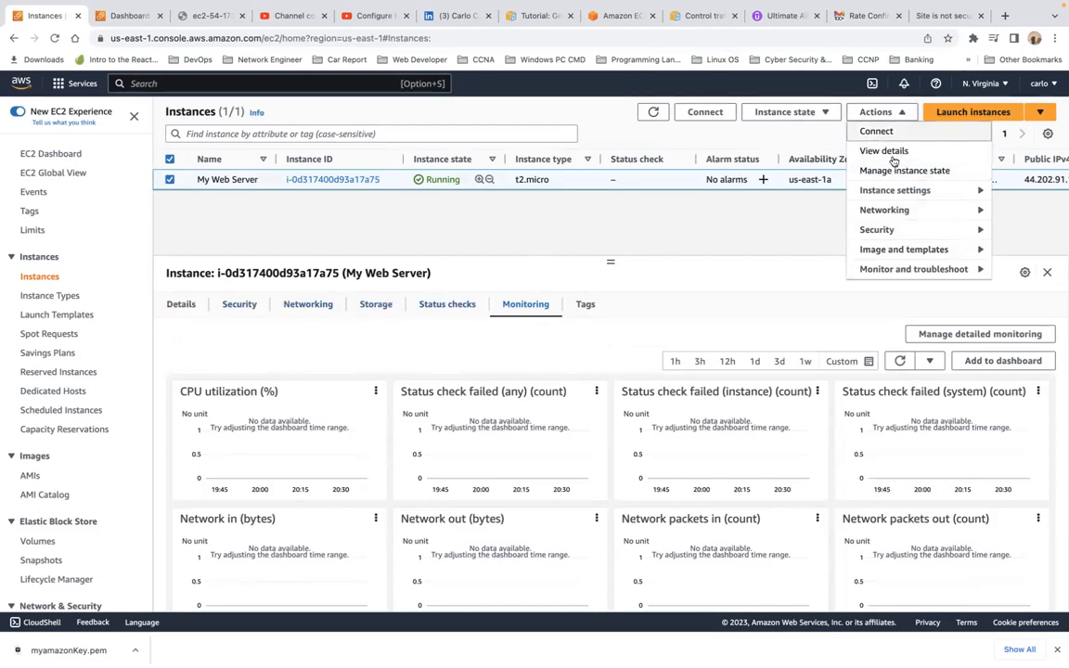
left_click(855, 223)
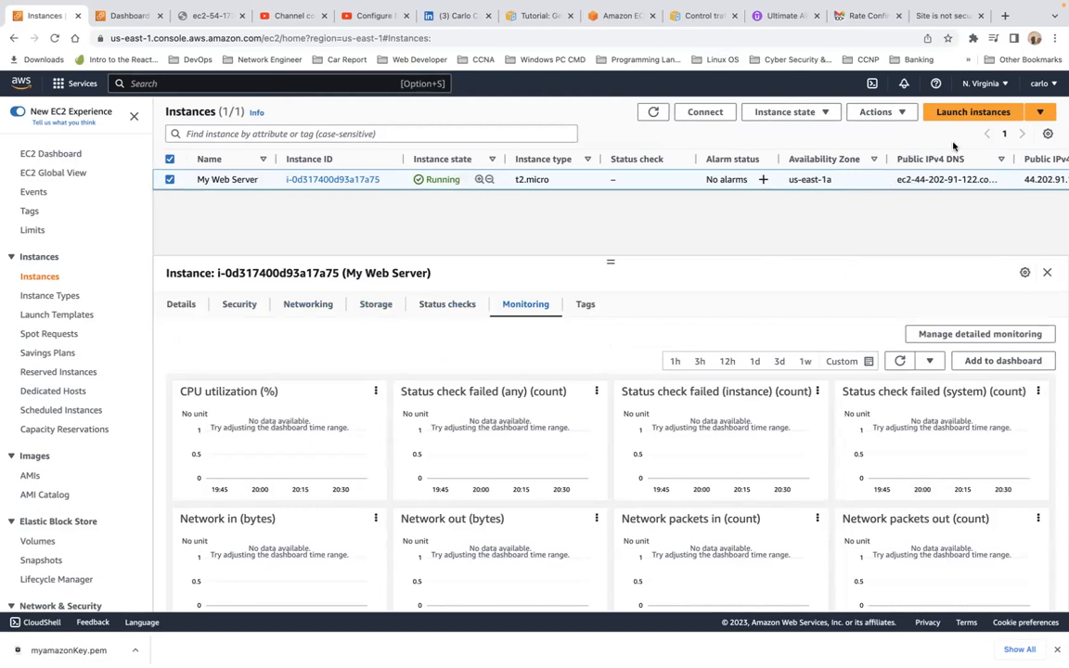
left_click(1025, 113)
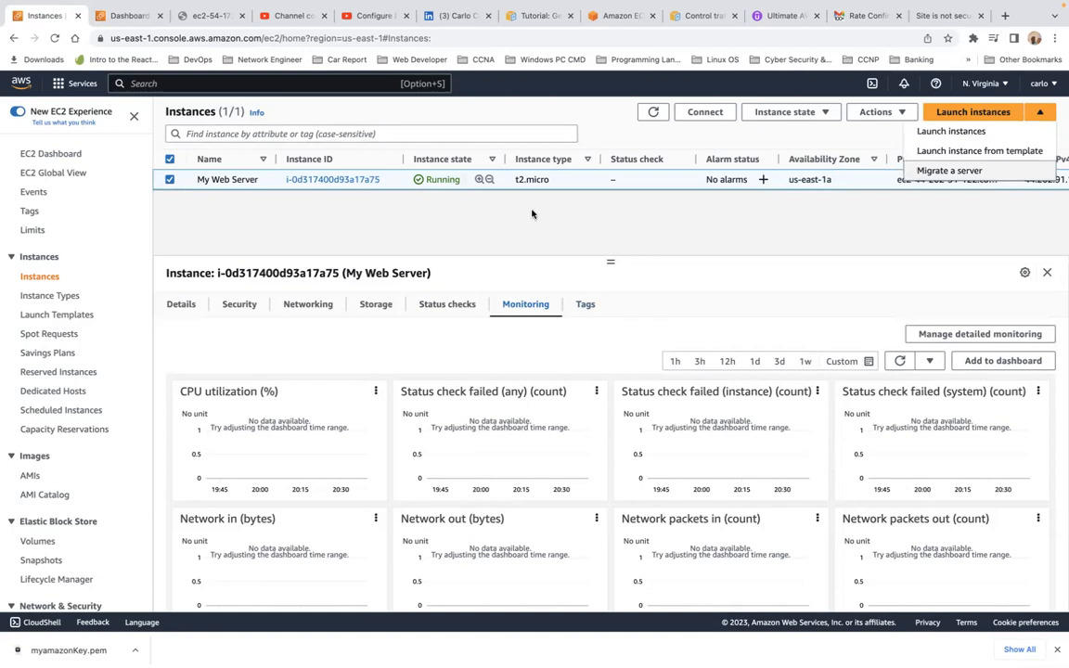
Step: Refresh the instances list, recheck My Web Server's security details, and open Security Groups
left_click(654, 114)
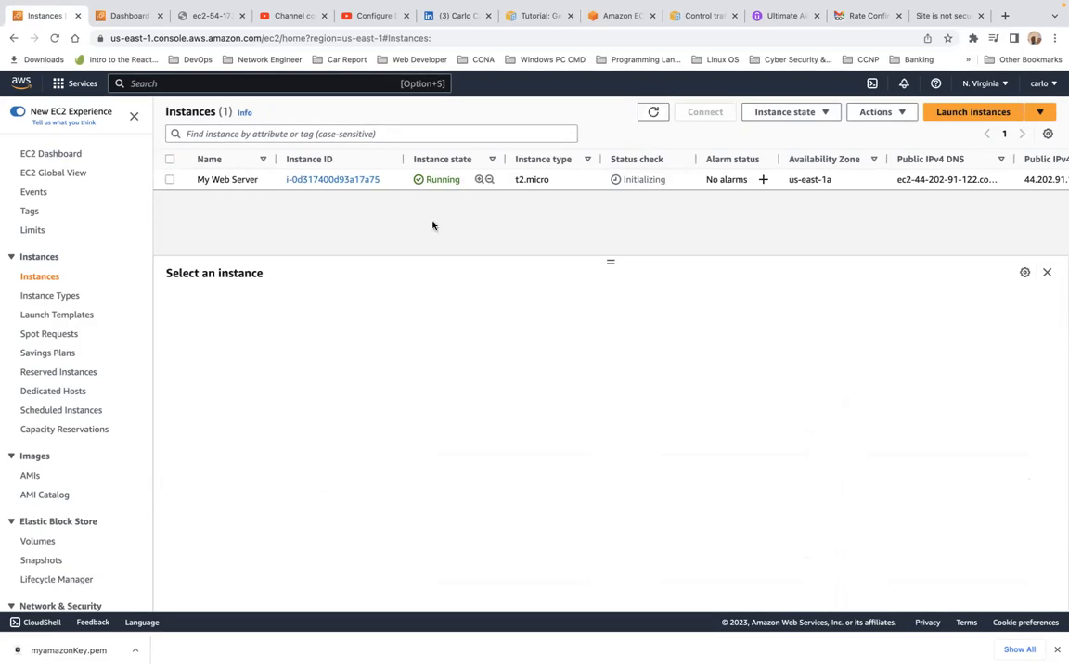
left_click(169, 180)
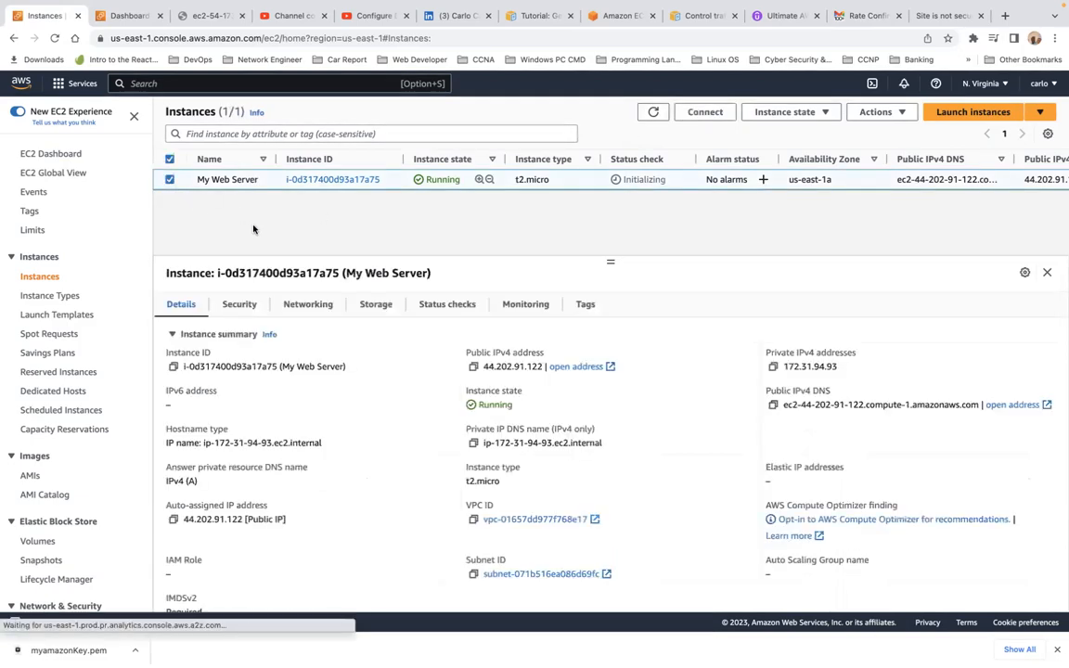
left_click(238, 304)
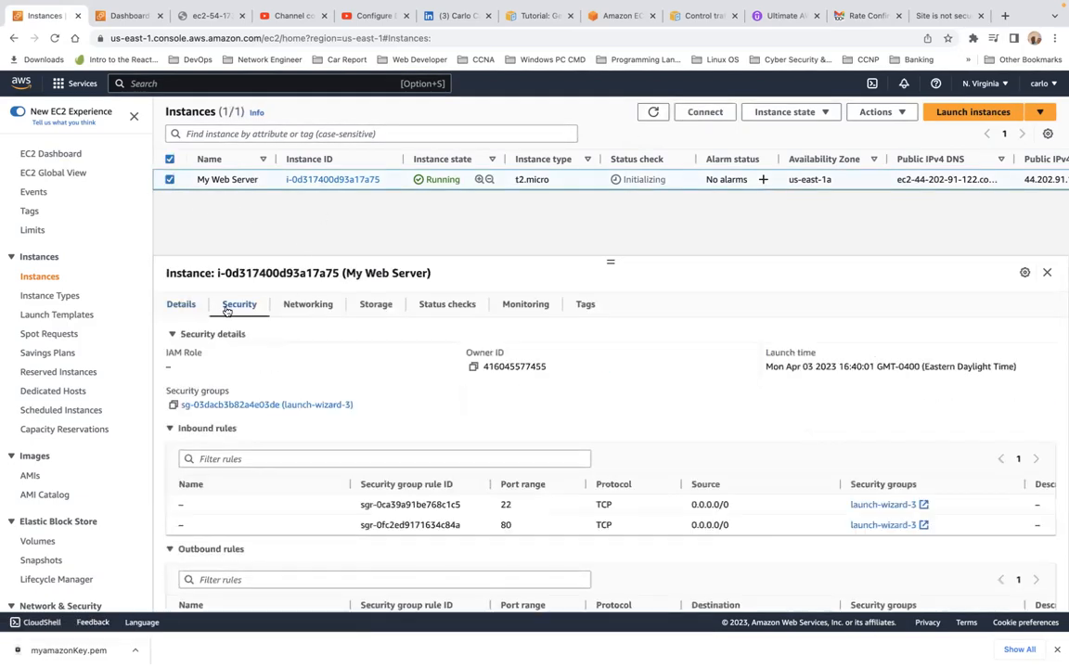
scroll(117, 321, "down", 1)
scroll(117, 320, "down", 5)
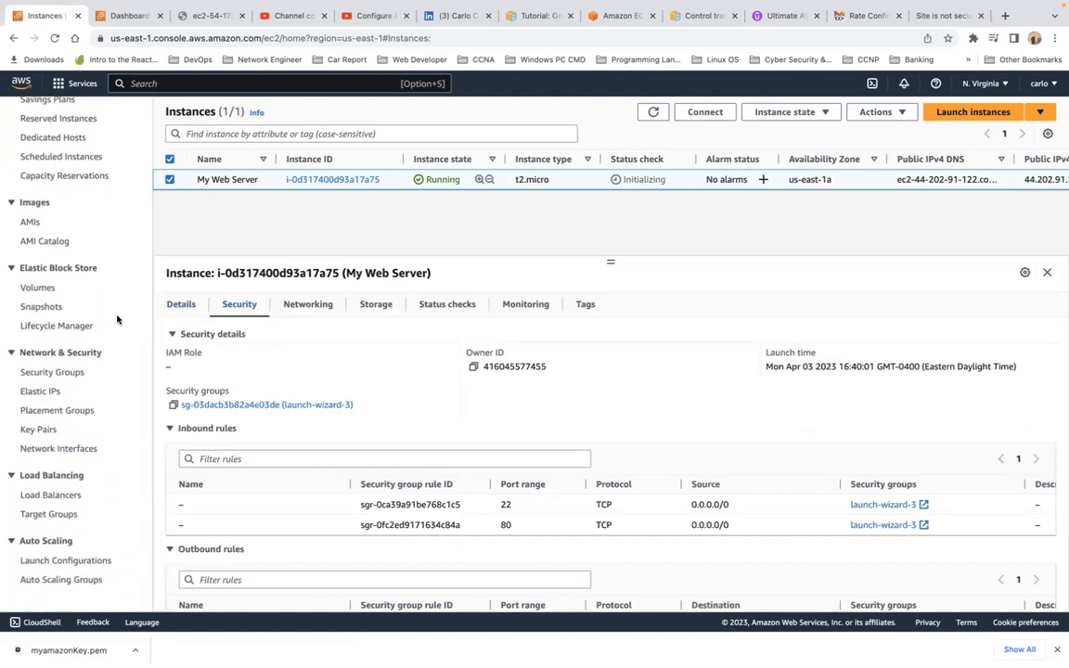
left_click(57, 374)
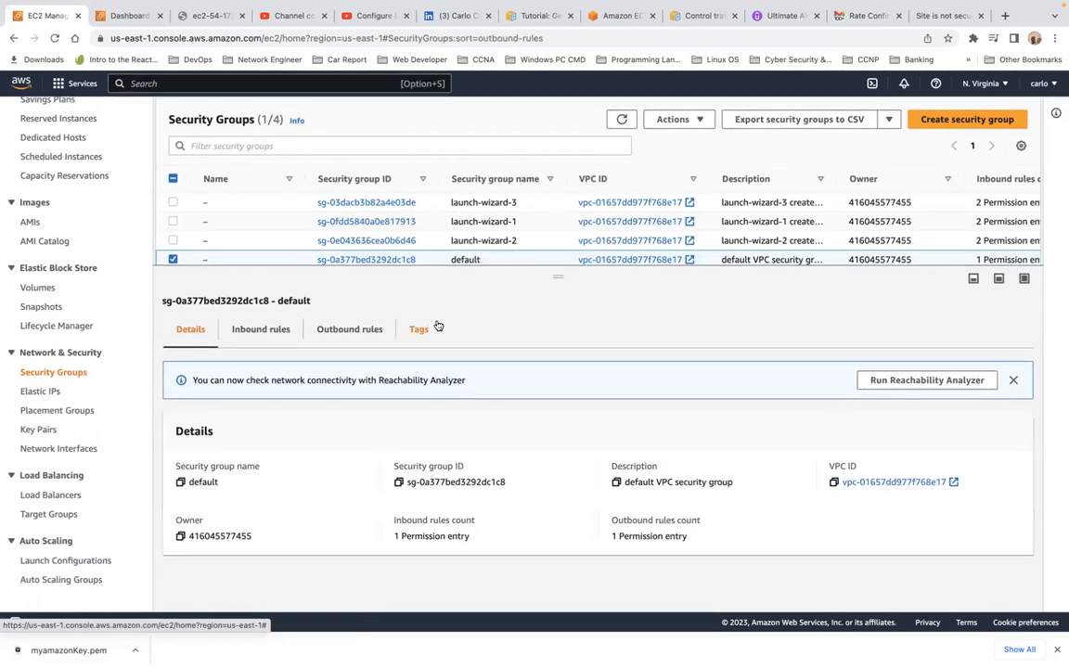
Step: Start a new security group and add inbound HTTP and SSH rules
left_click(963, 116)
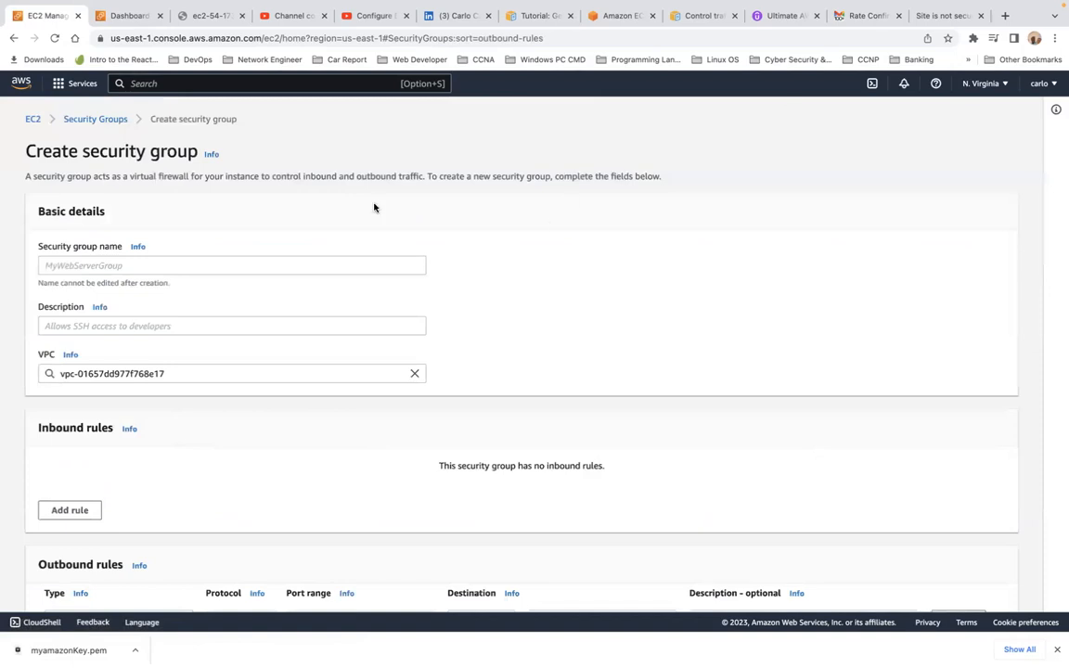
left_click(163, 264)
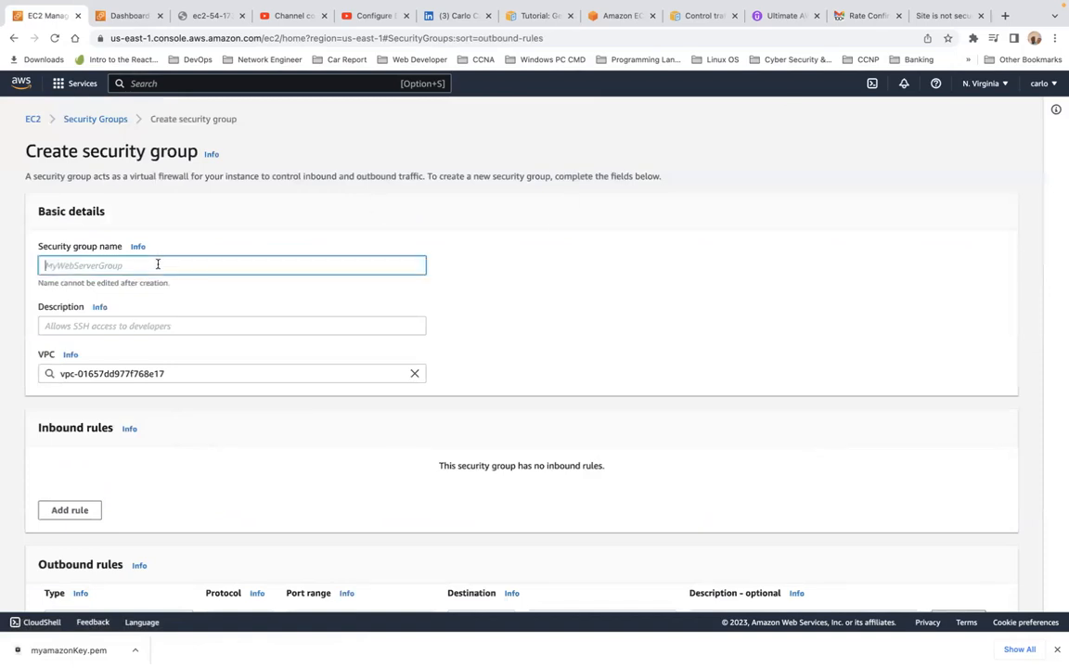
left_click(154, 324)
scroll(222, 326, "down", 3)
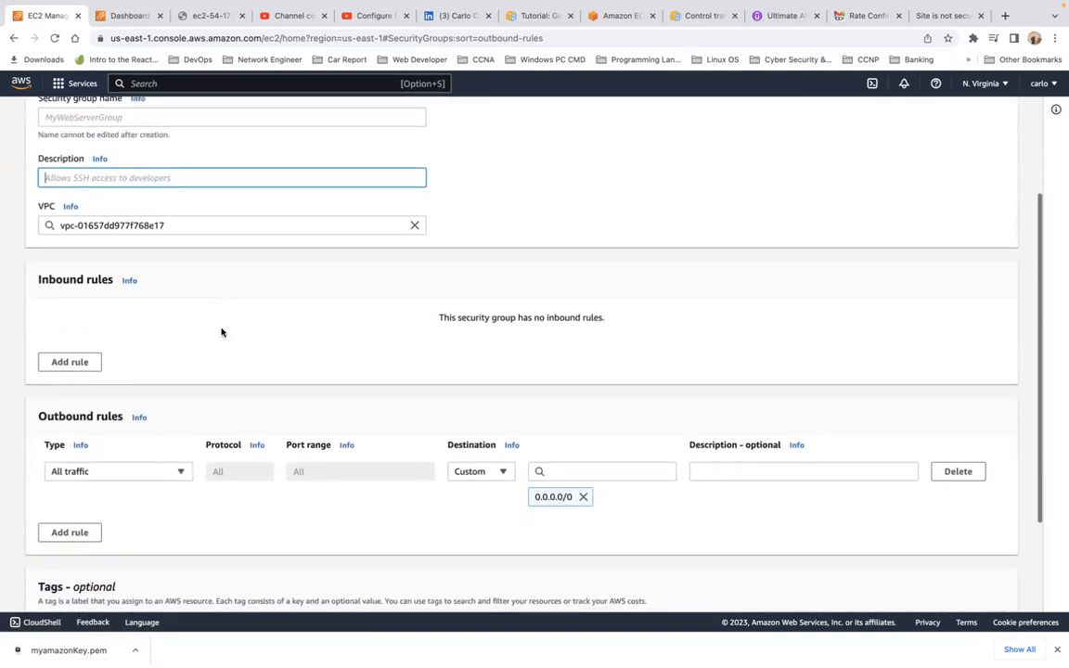
left_click(76, 368)
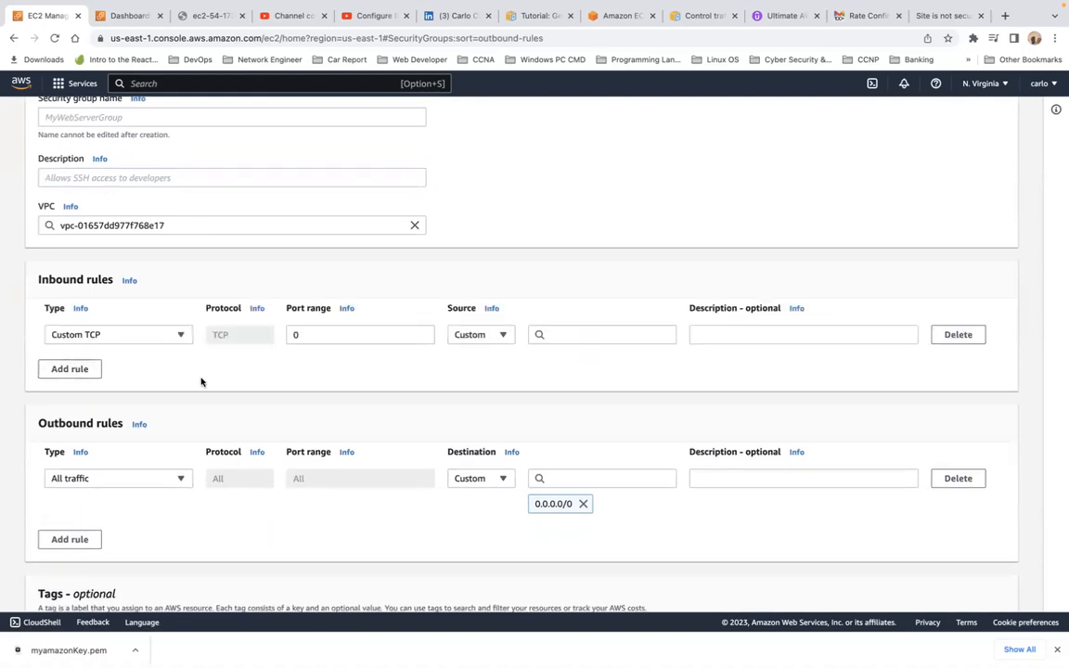
left_click(183, 336)
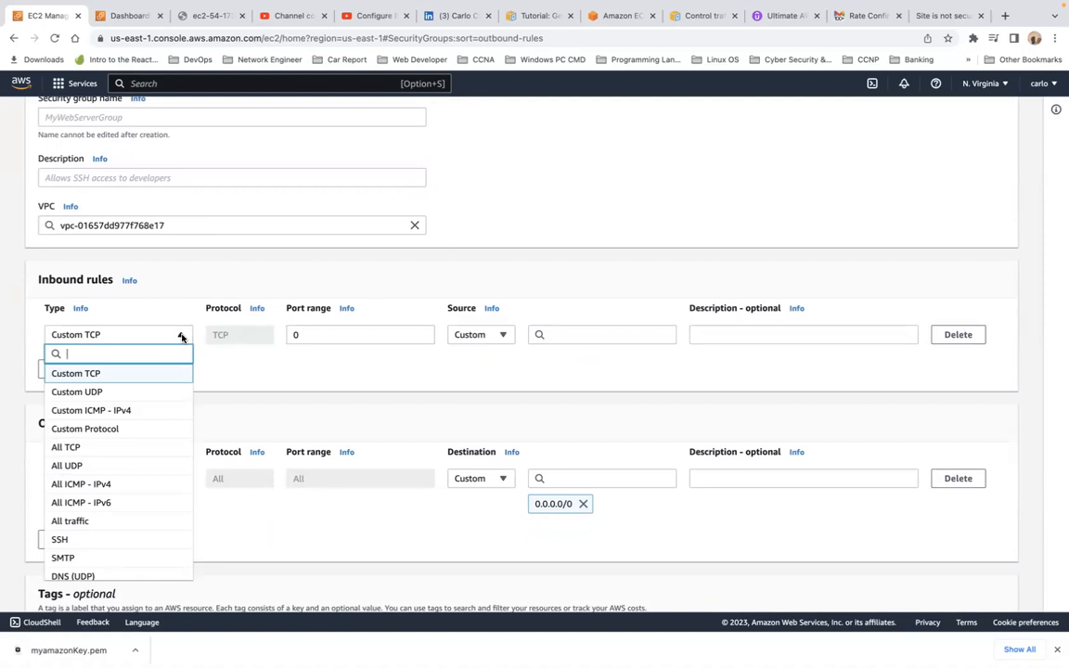
type("htt")
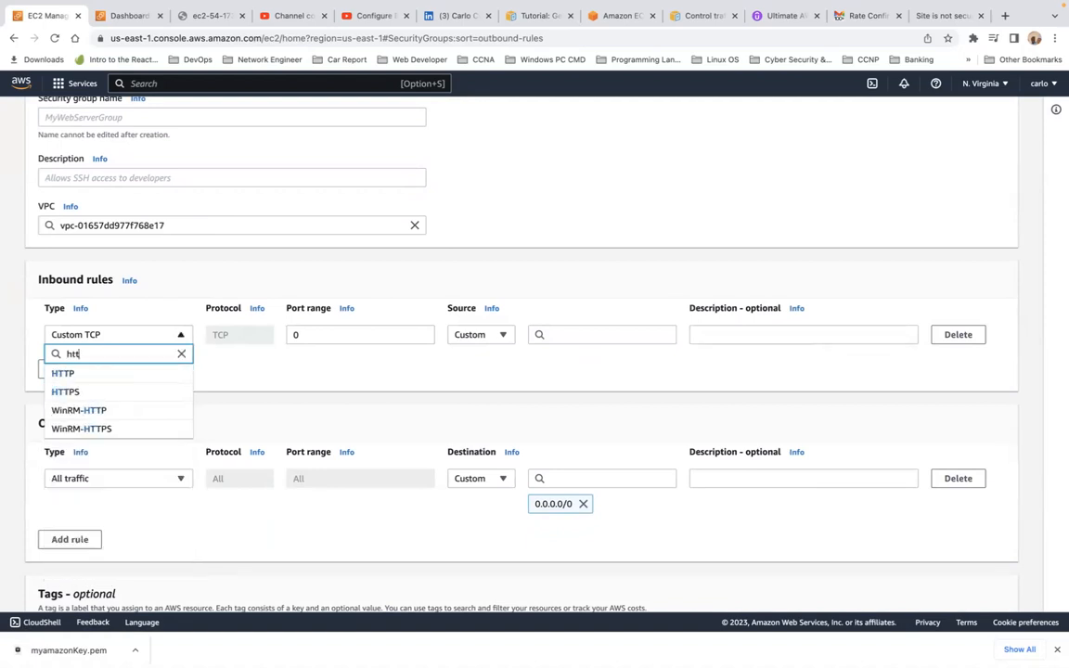
left_click(164, 373)
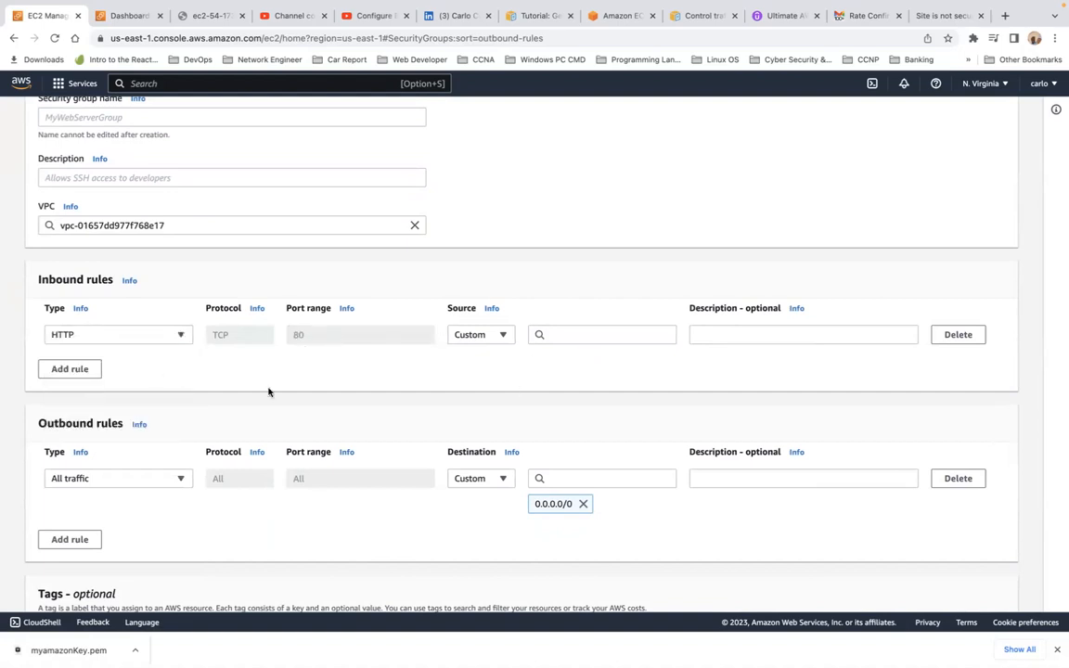
left_click(85, 373)
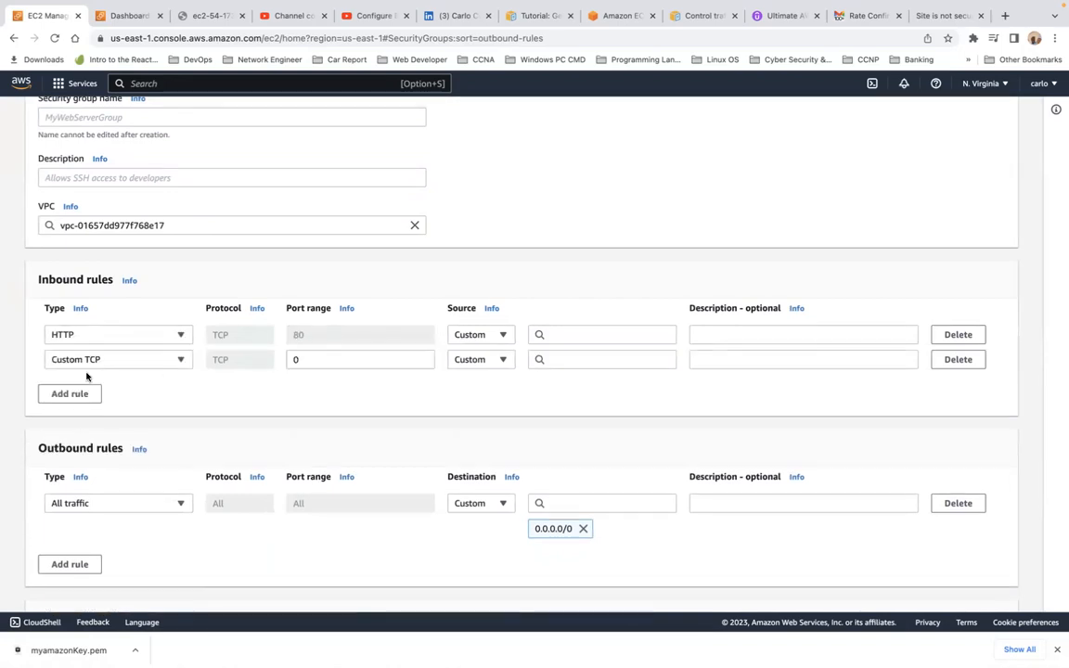
left_click(164, 360)
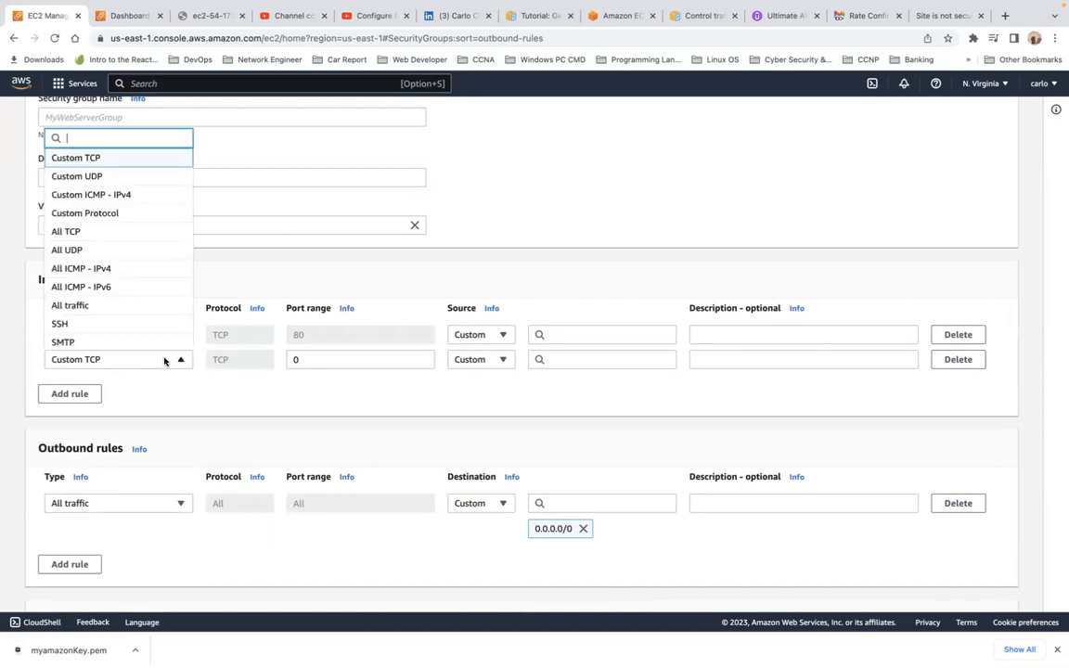
left_click(132, 323)
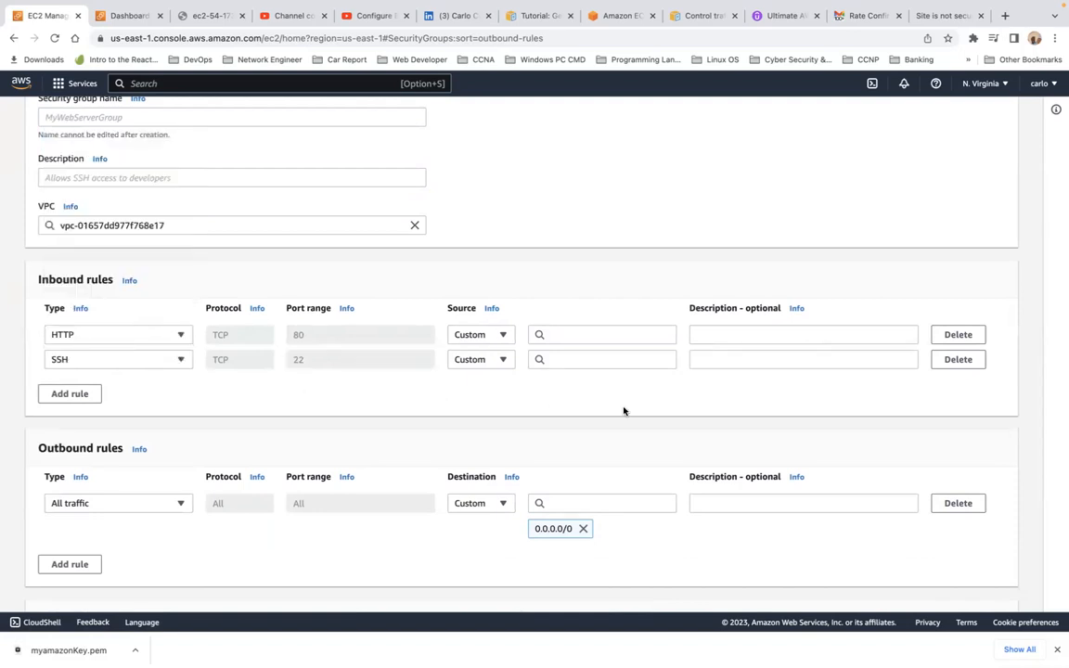
Step: Set the source of both the HTTP and SSH rules to Anywhere-IPv4
left_click(469, 337)
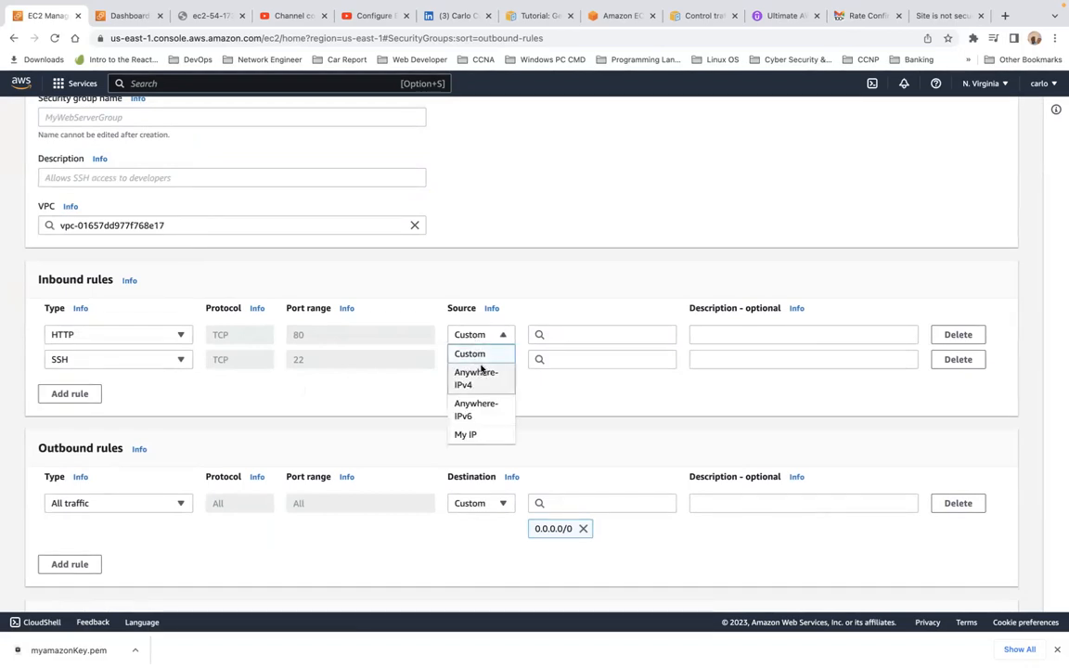
left_click(480, 374)
left_click(490, 387)
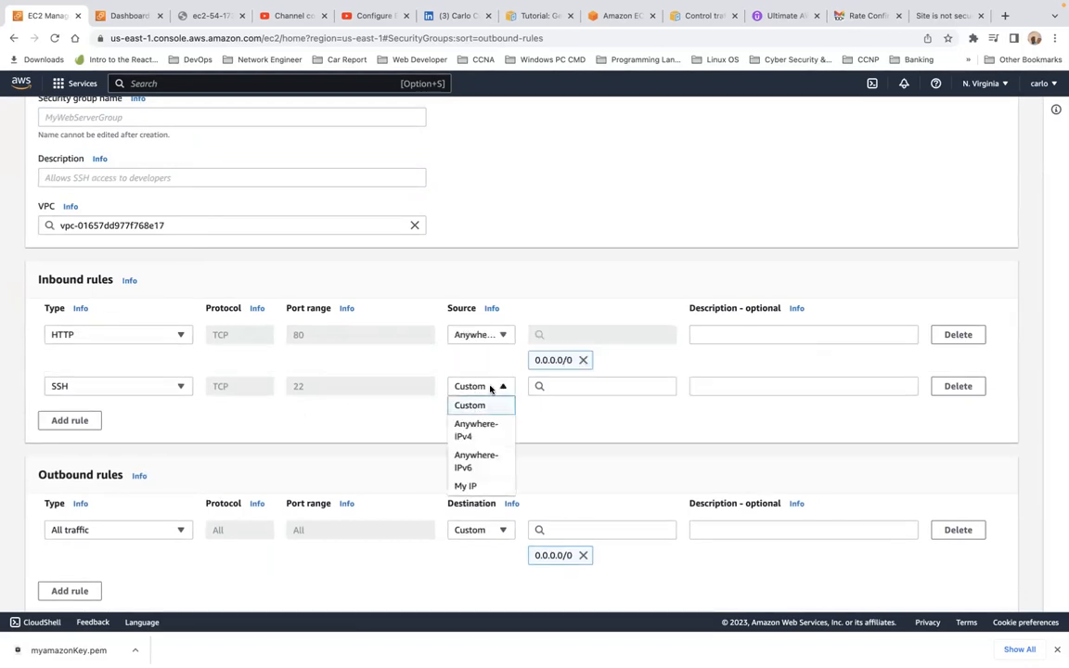
left_click(471, 428)
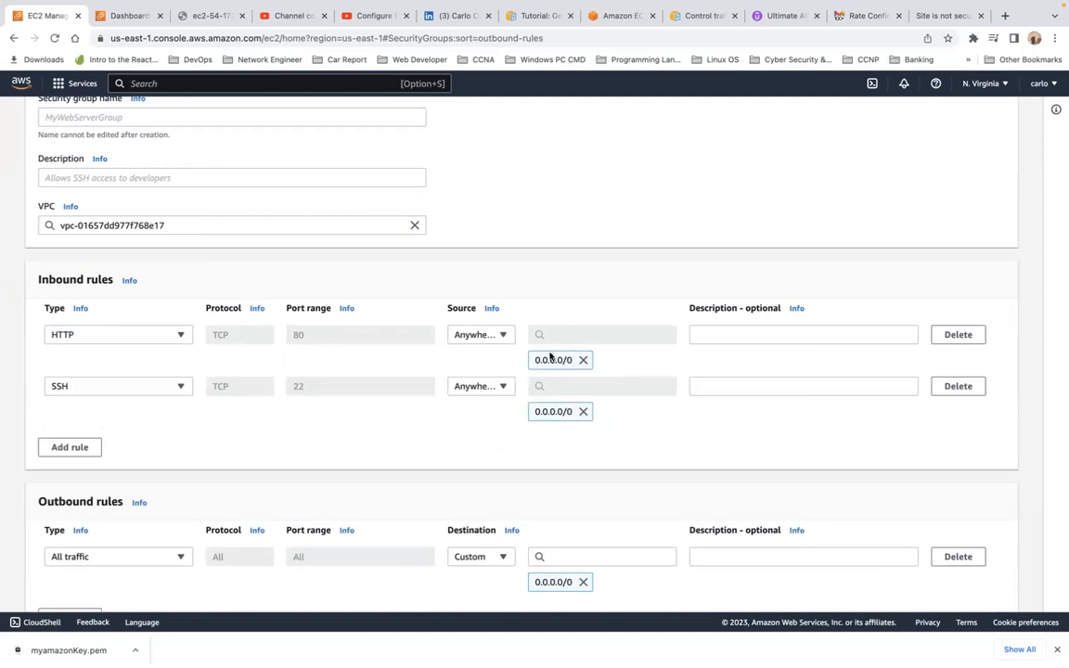
Step: Add an extra outbound rule, then remove it without changes
scroll(741, 455, "down", 5)
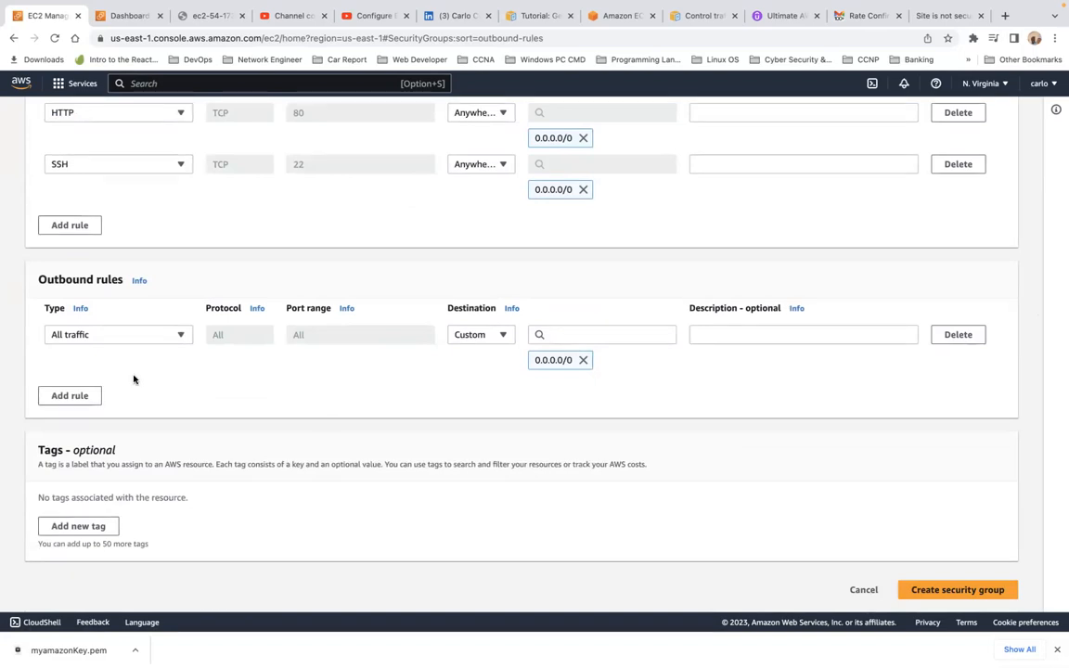
left_click(74, 397)
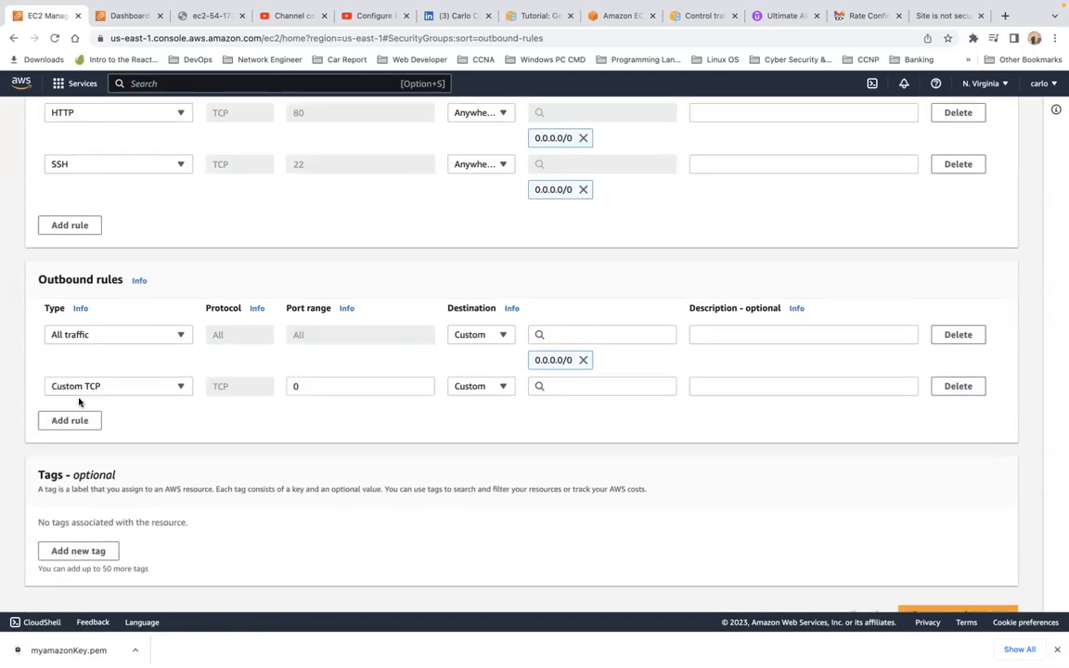
left_click(182, 388)
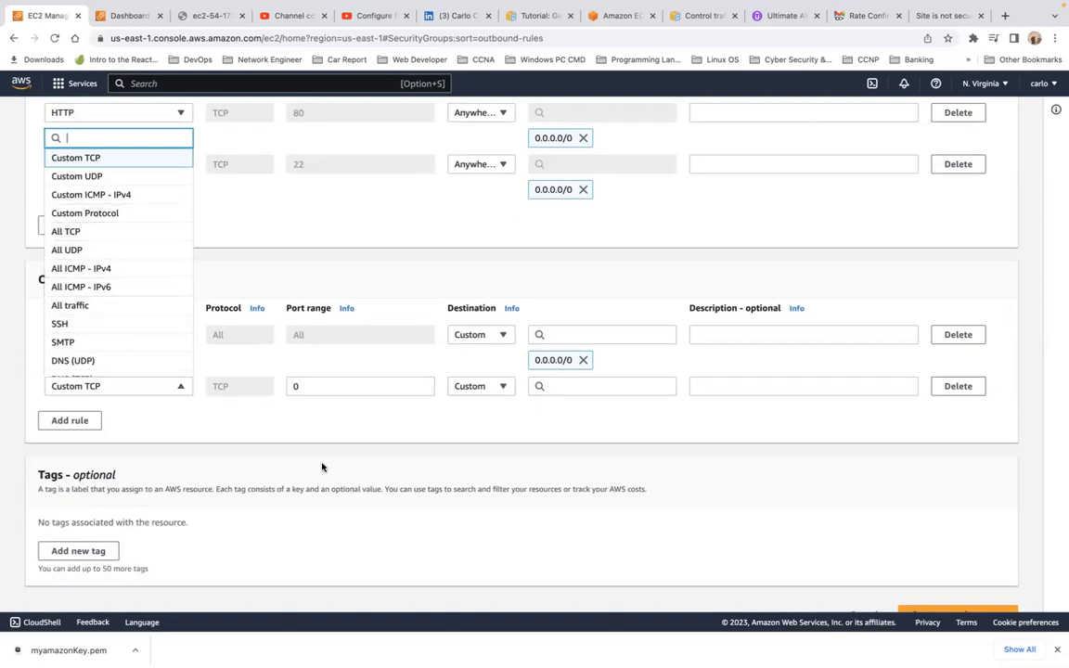
left_click(350, 433)
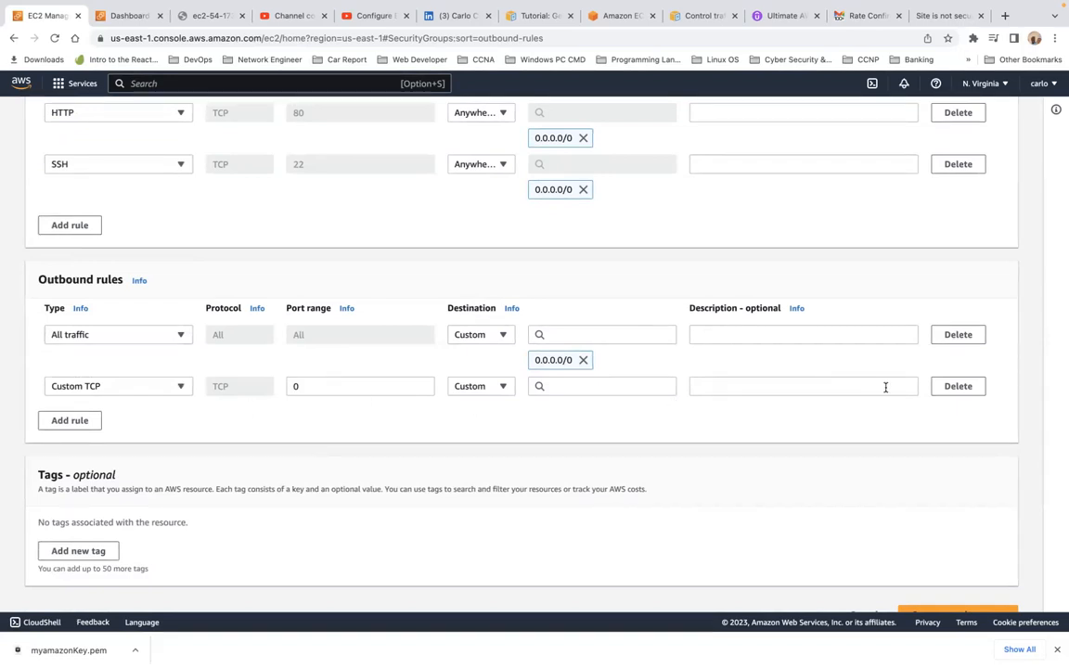
left_click(954, 394)
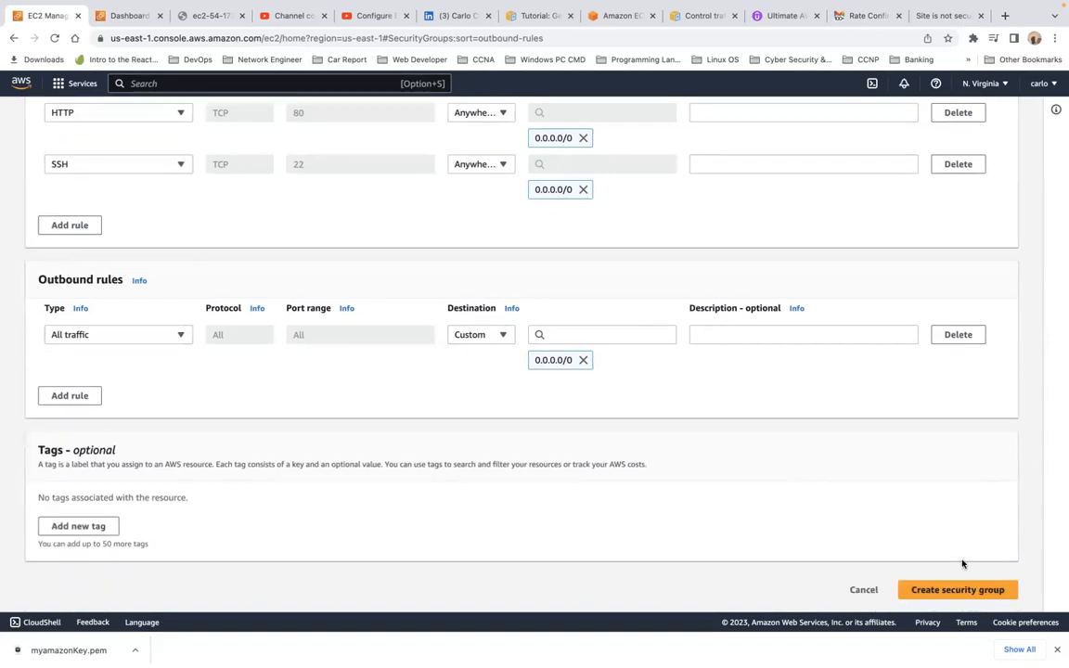
Step: Name the group 'mywebservergroup', describe it as allowing ssh and http, and create it
left_click(961, 592)
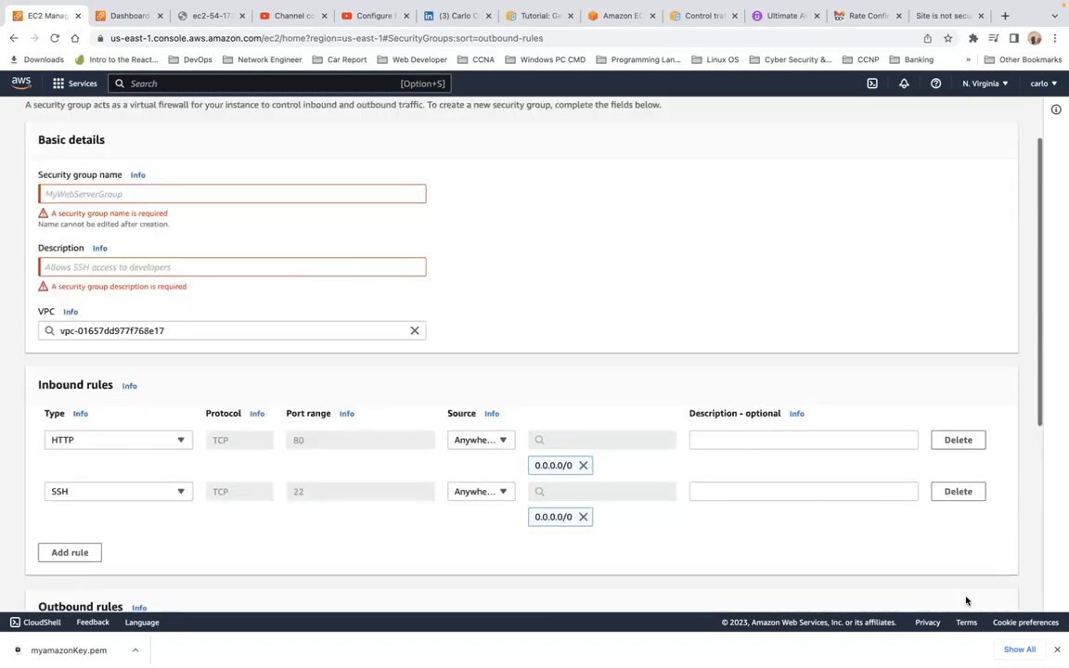
left_click(131, 266)
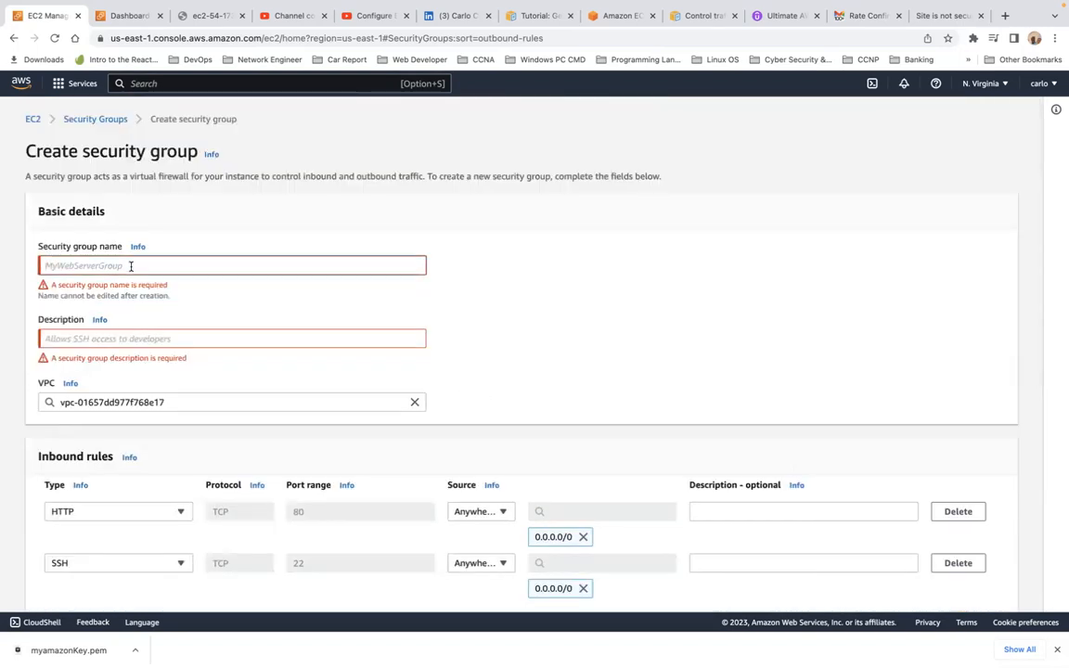
type("mywebservergroup")
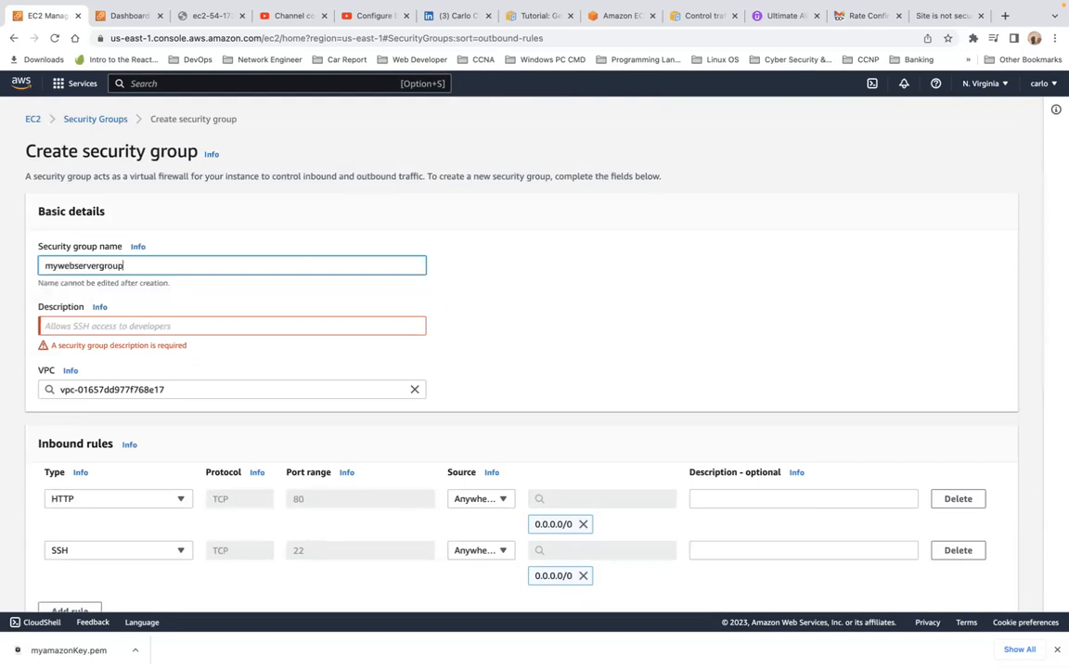
left_click(95, 325)
type("allow ssh and")
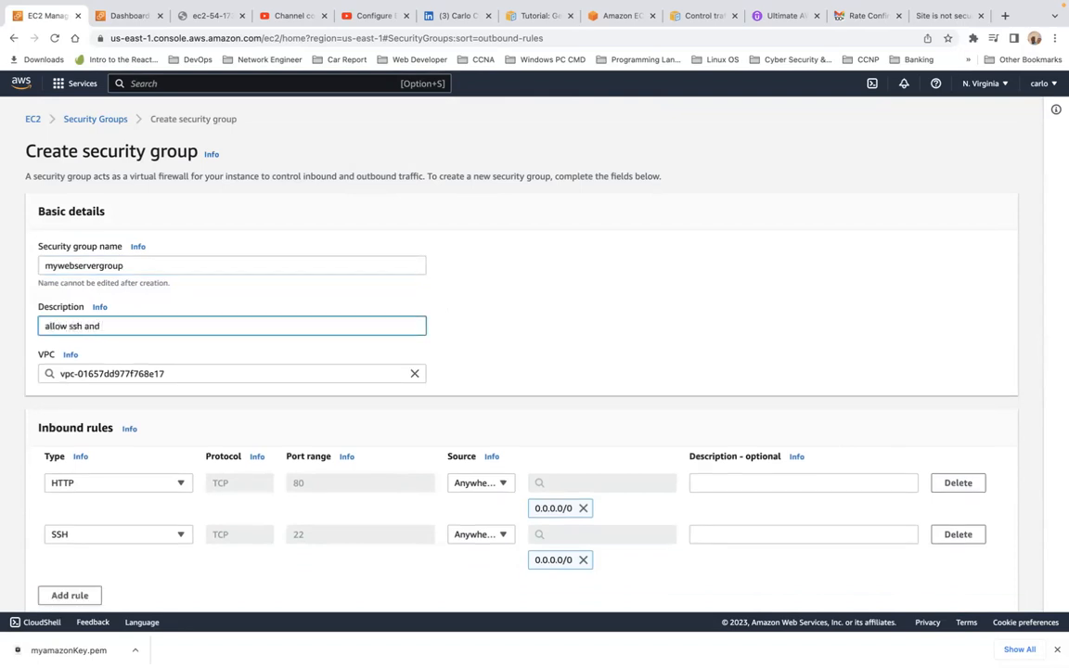
scroll(99, 326, "down", 5)
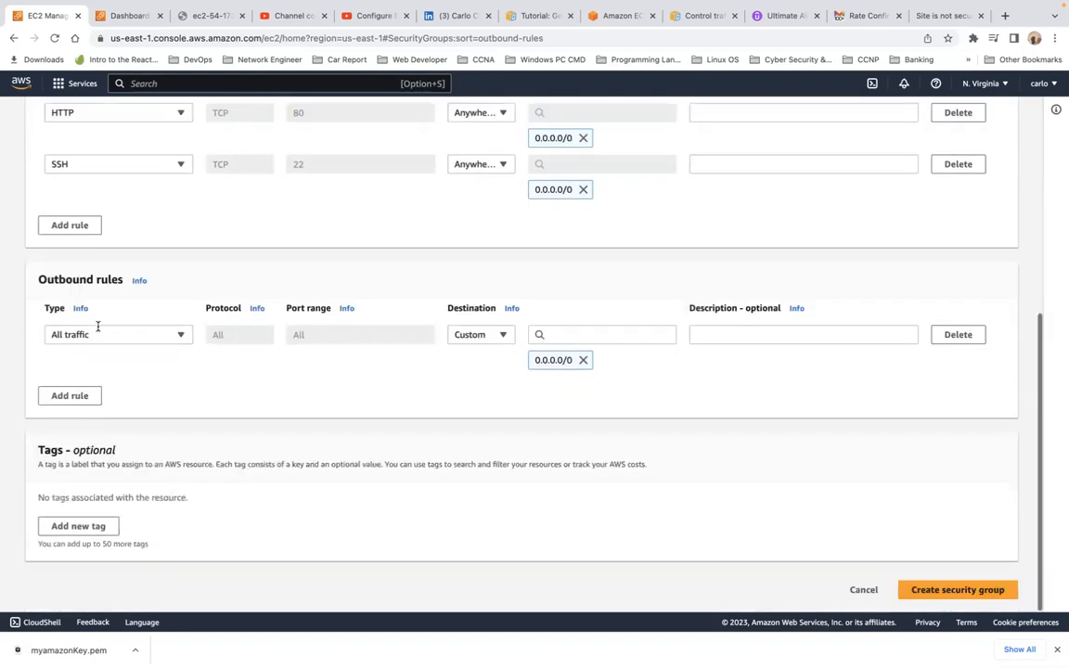
left_click(937, 594)
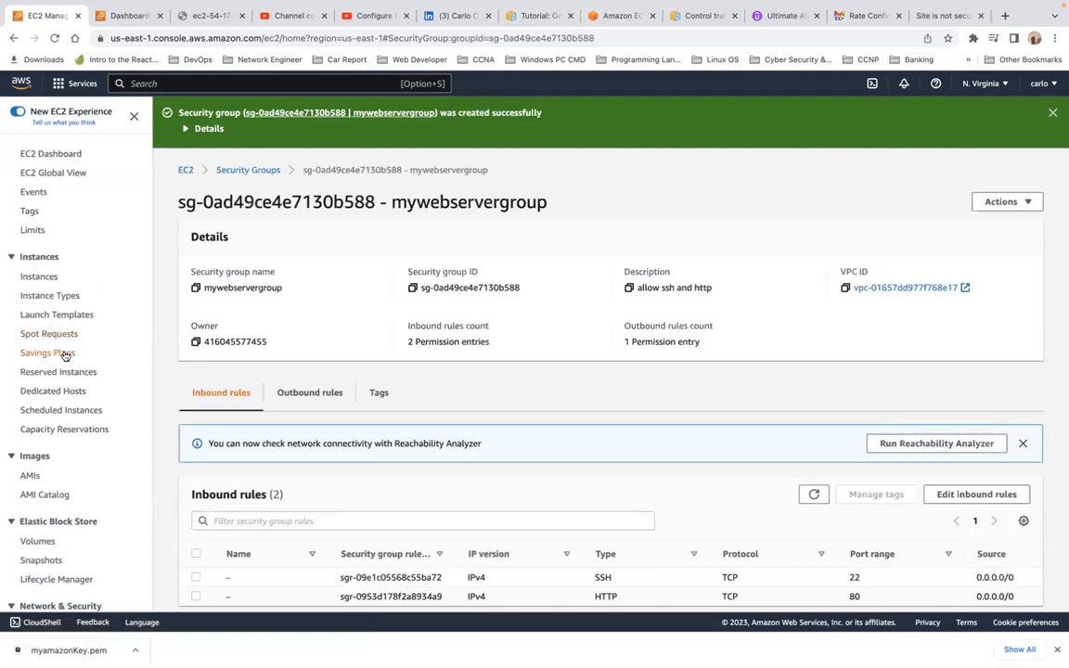
Step: Select the myamazonKey key pair under Key Pairs, then go to Load Balancers
scroll(69, 431, "down", 5)
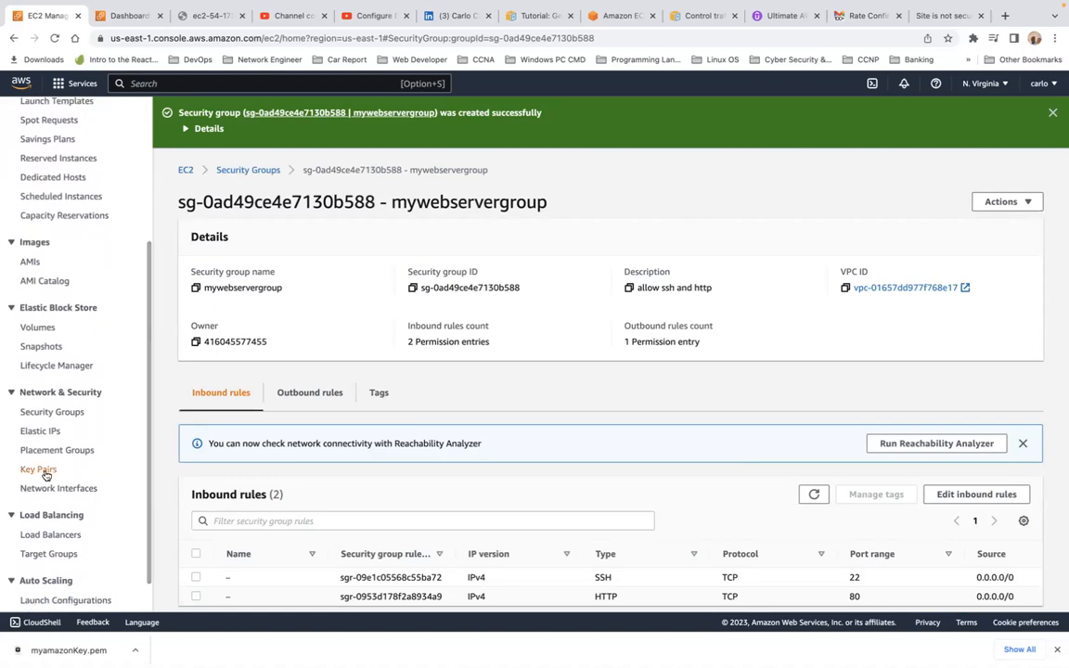
left_click(42, 470)
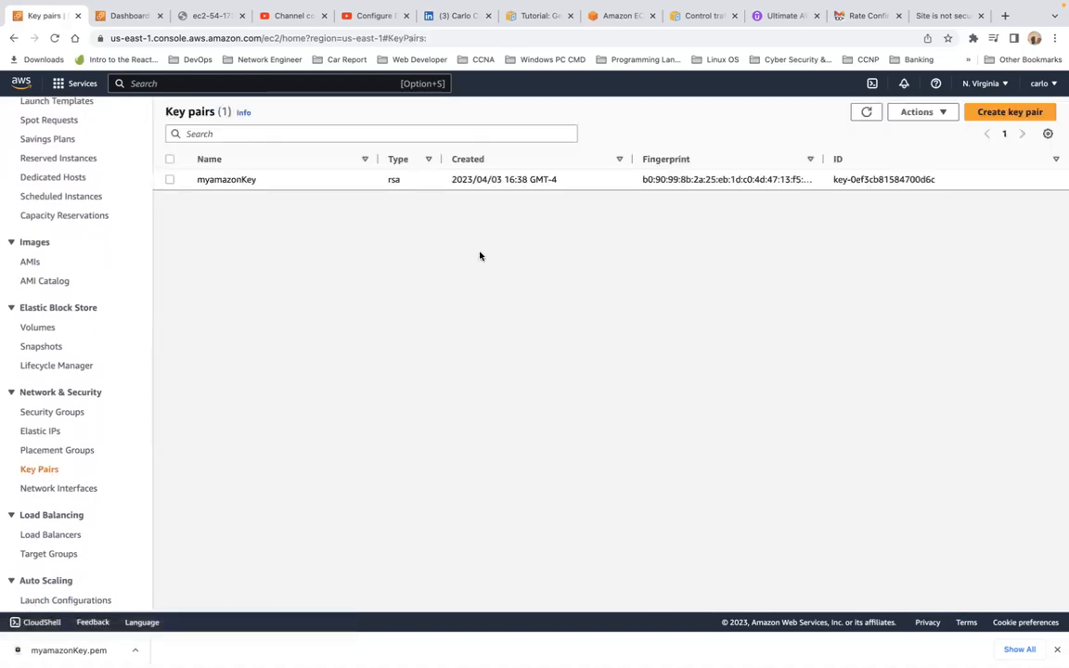
left_click(171, 181)
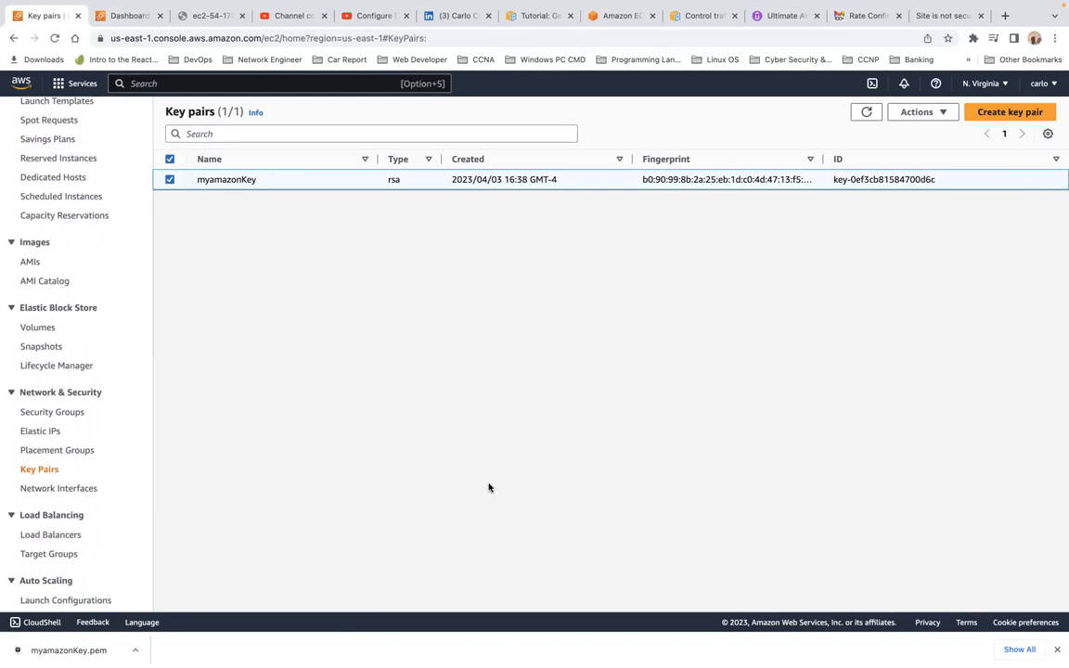
left_click(56, 535)
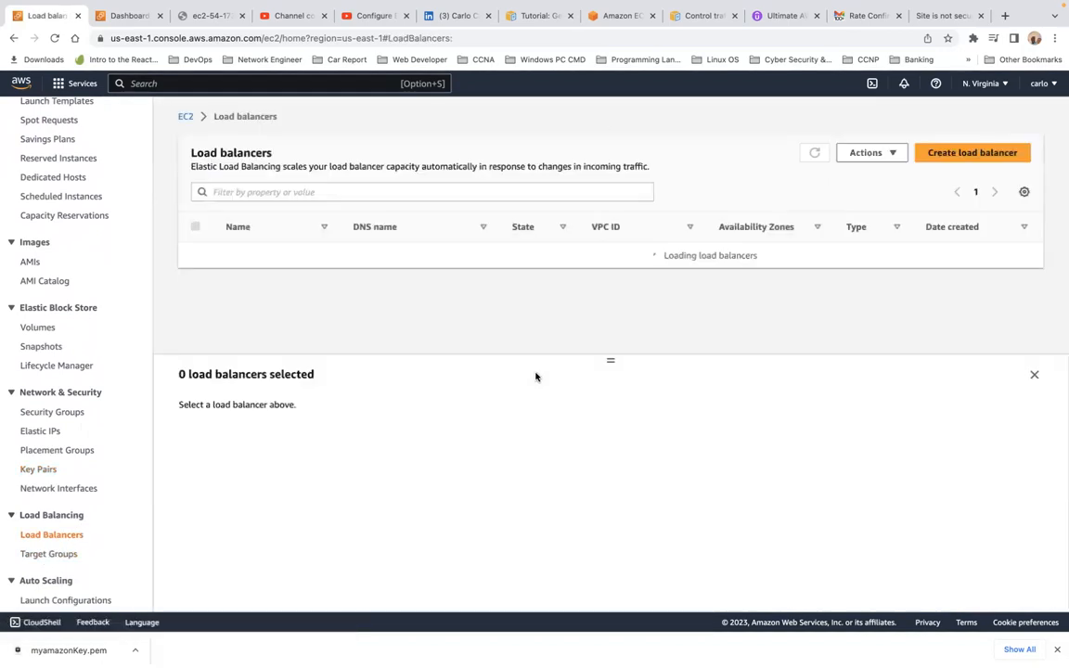
Step: Browse the Select load balancer type page without creating one, then return to the EC2 Dashboard
left_click(969, 160)
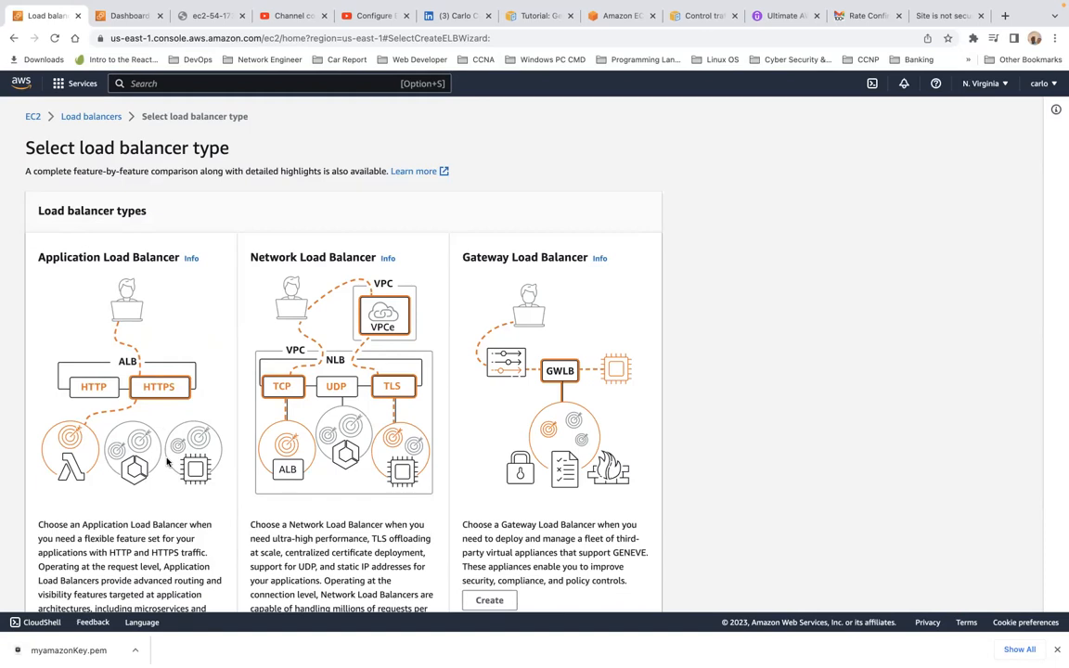
scroll(167, 462, "down", 5)
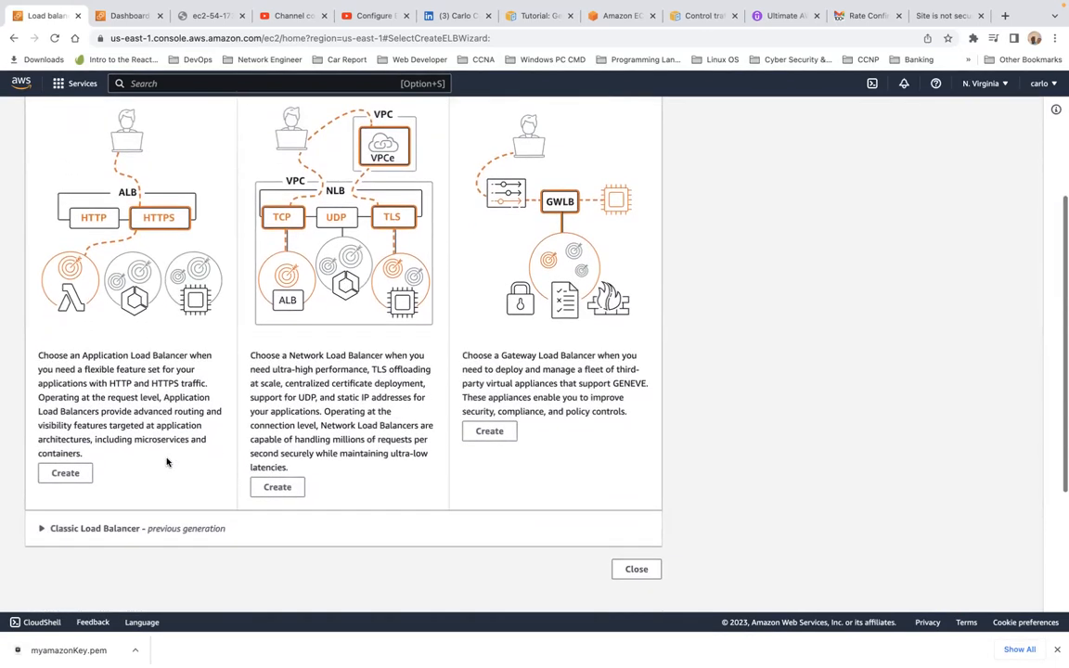
scroll(361, 331, "up", 4)
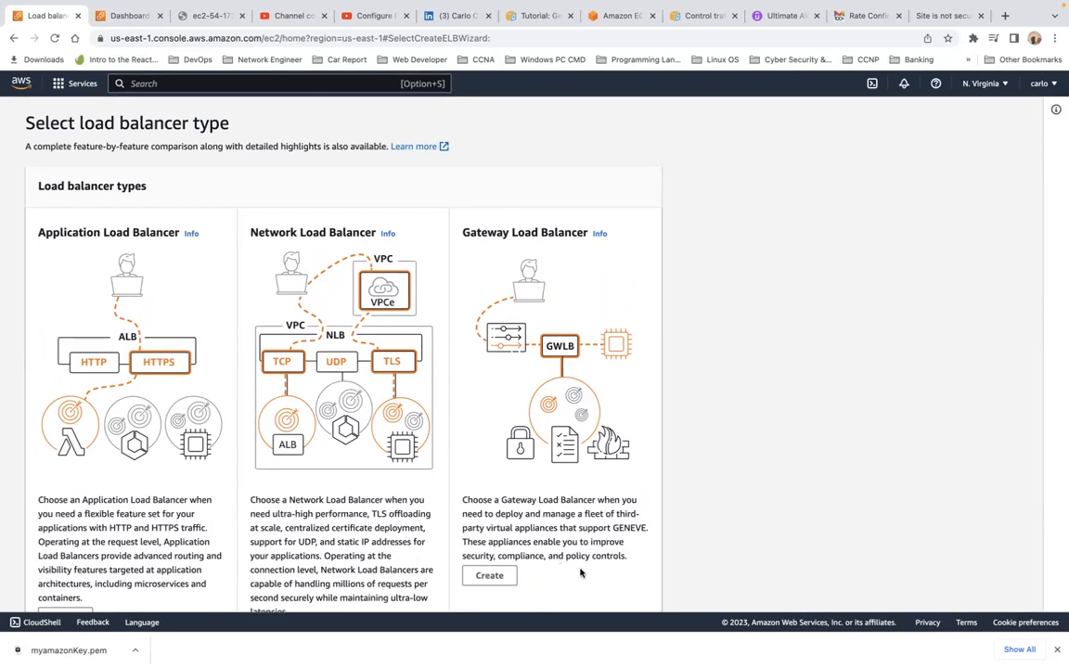
scroll(582, 572, "down", 5)
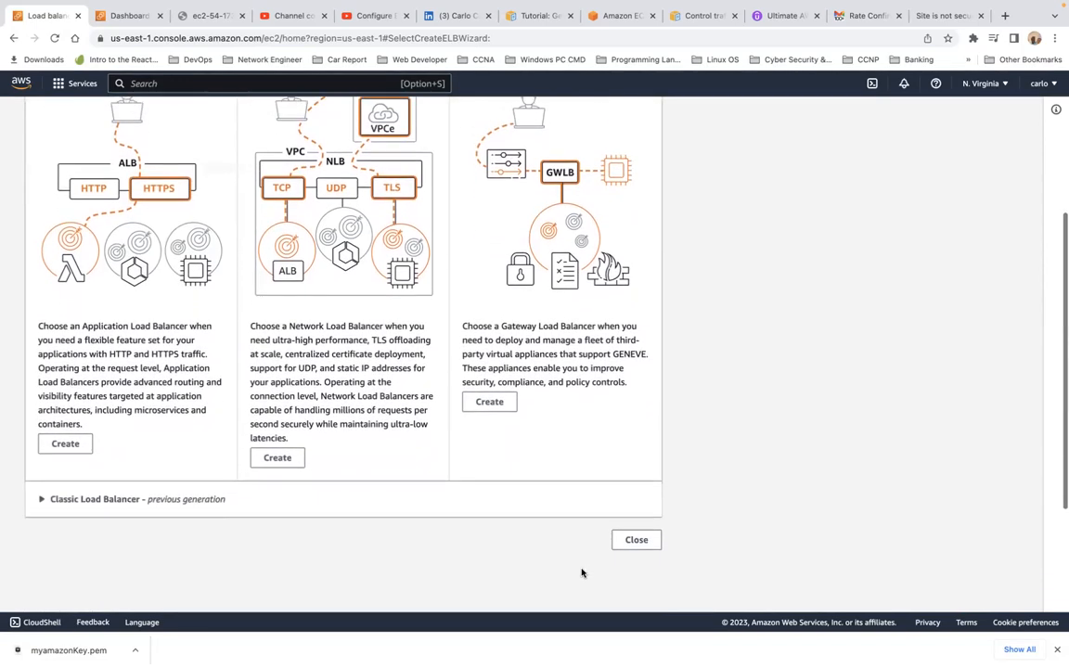
scroll(582, 572, "up", 5)
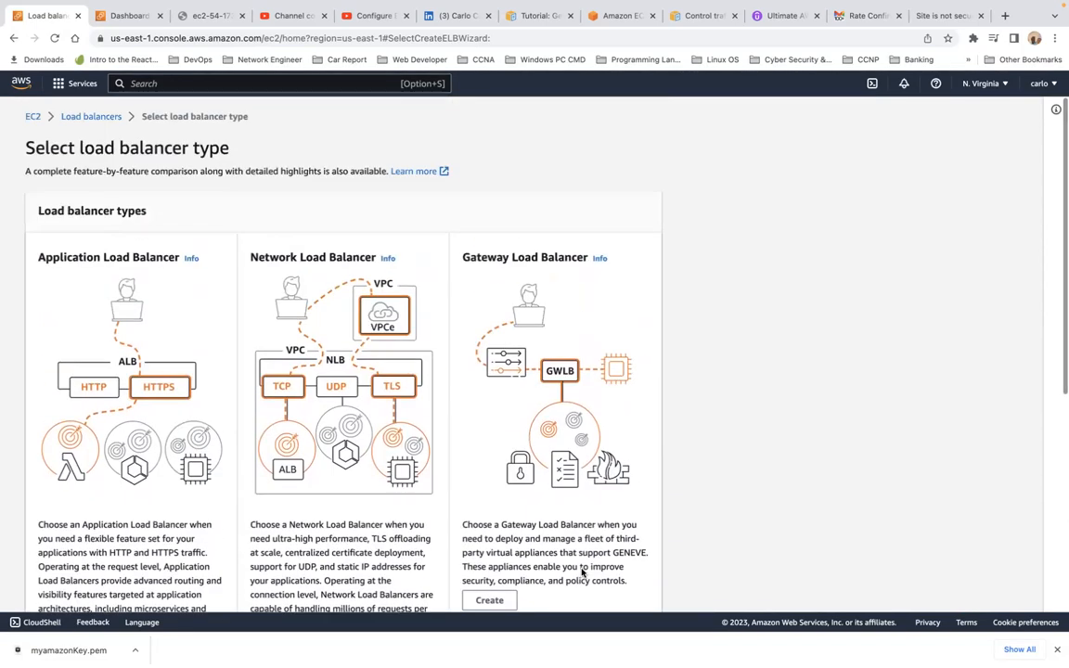
left_click(34, 118)
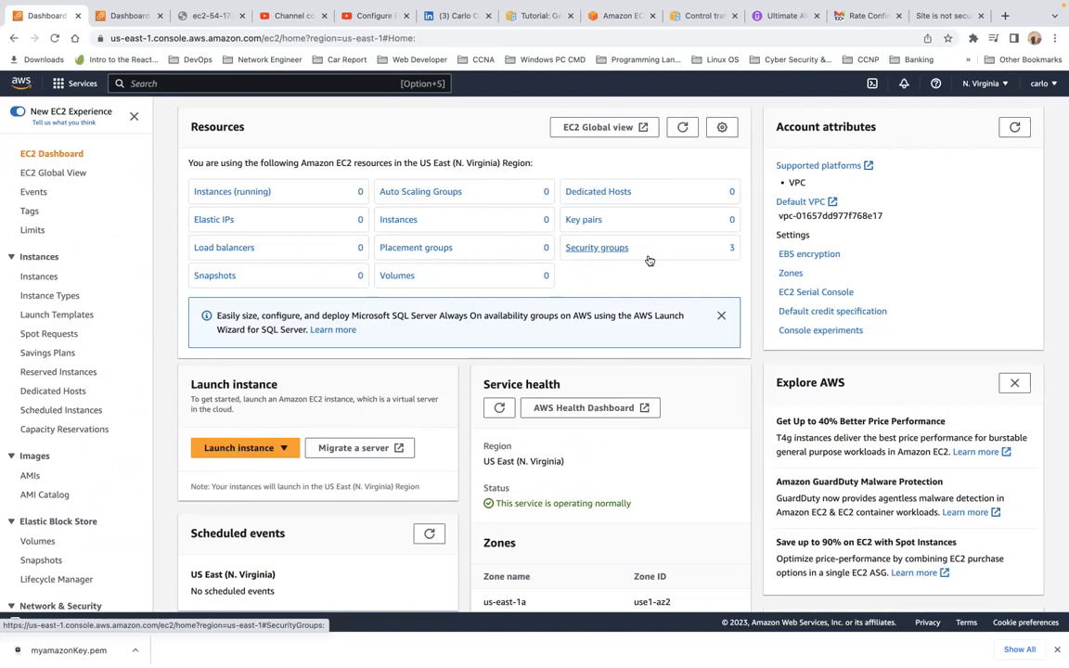
Step: Select My Web Server among running instances and connect to it through EC2 Instance Connect
left_click(220, 193)
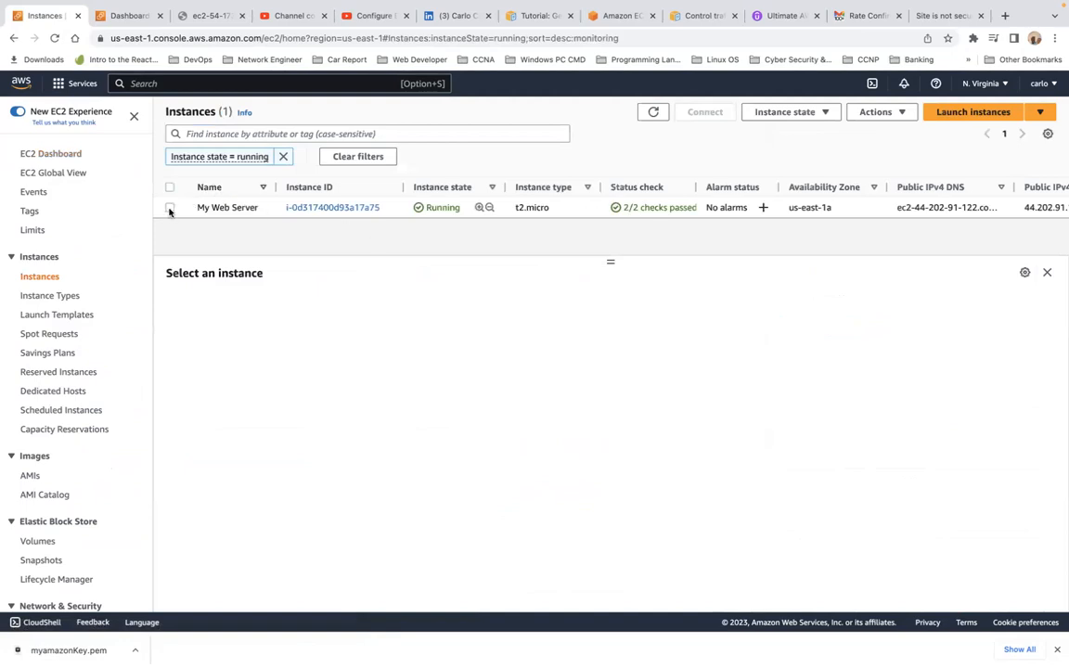
left_click(170, 208)
left_click(704, 112)
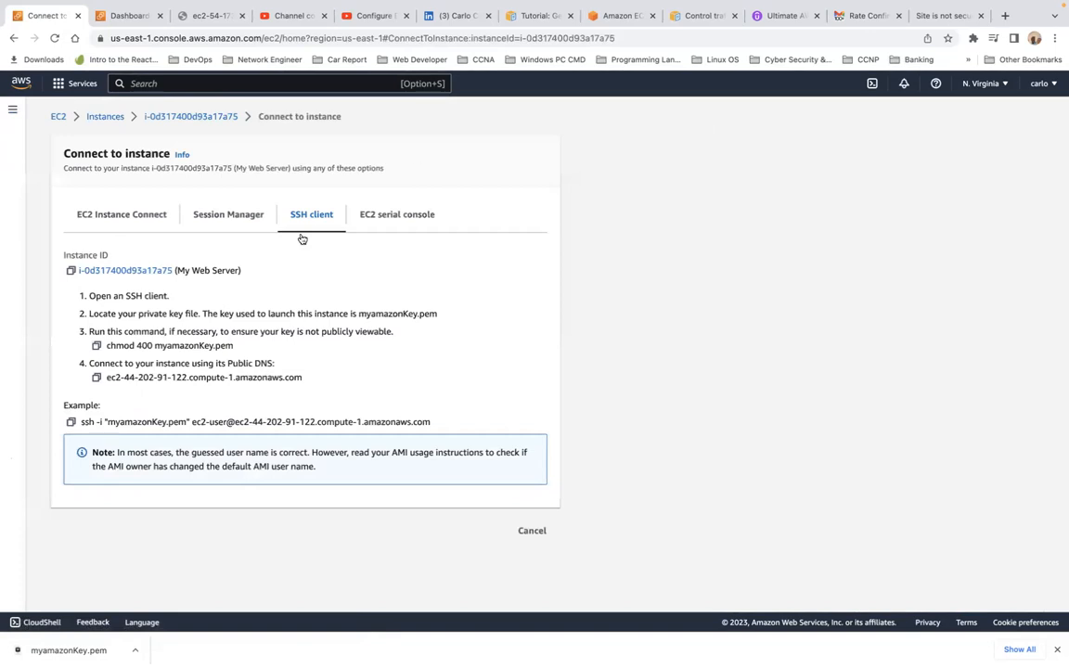
left_click(98, 214)
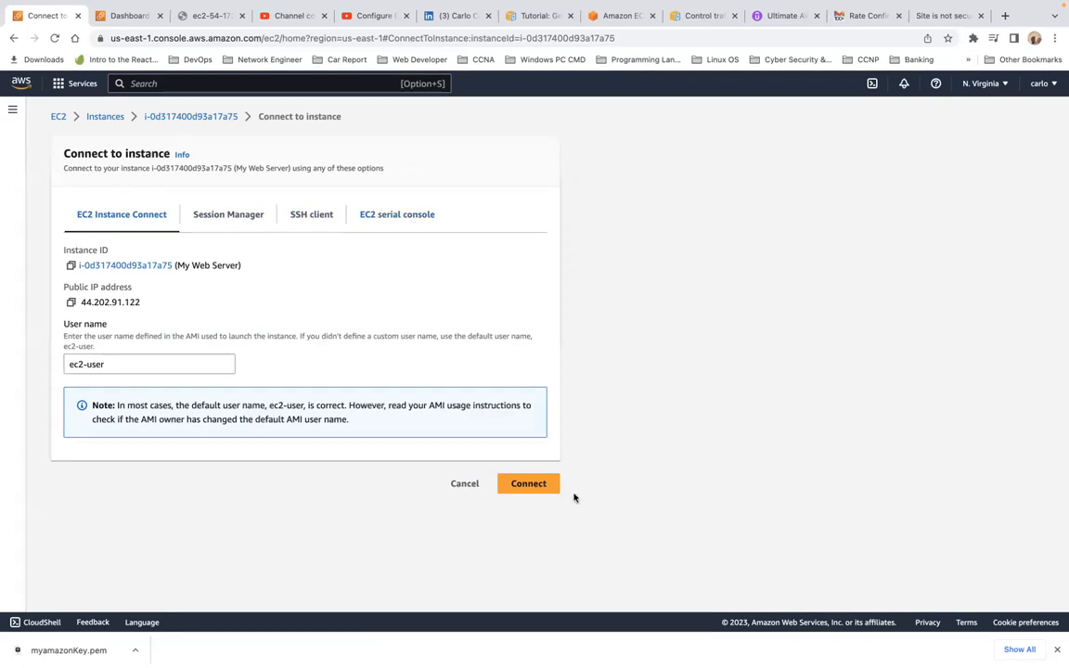
left_click(538, 488)
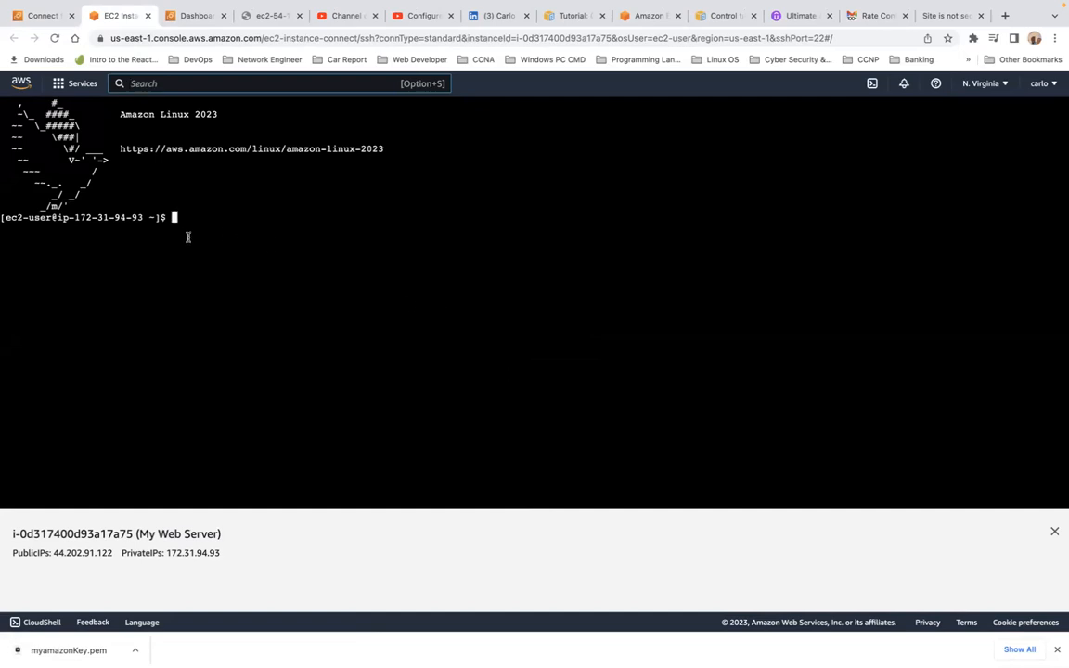
Step: Run whoami in the instance terminal to confirm the user is ec2-user
key("Return")
key("Return")
key("Return")
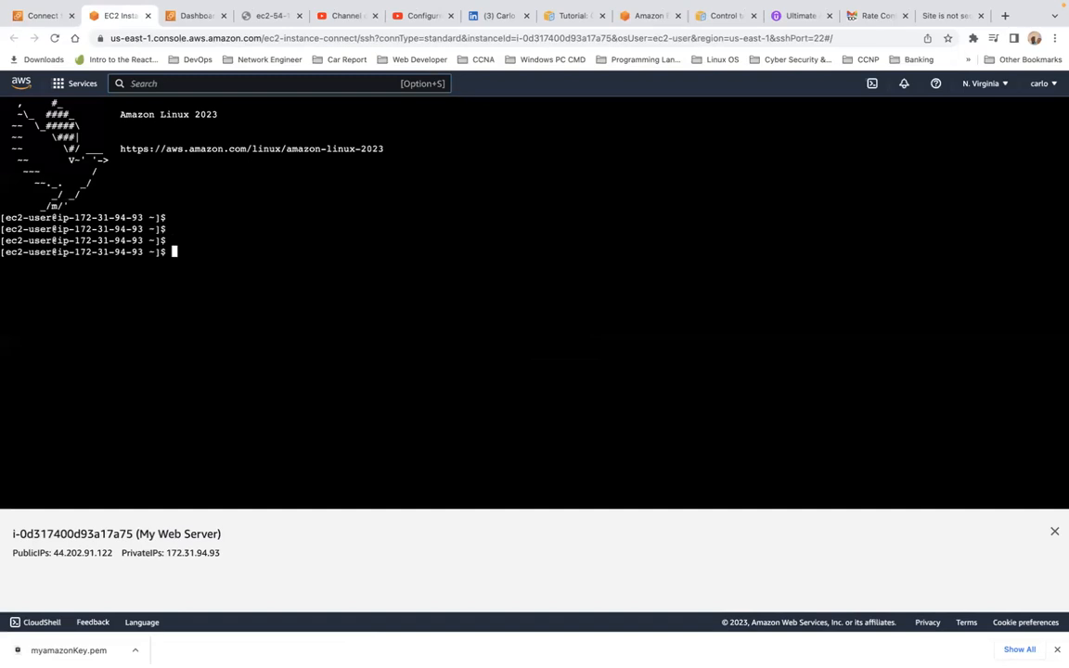
type("whoami")
key("Return")
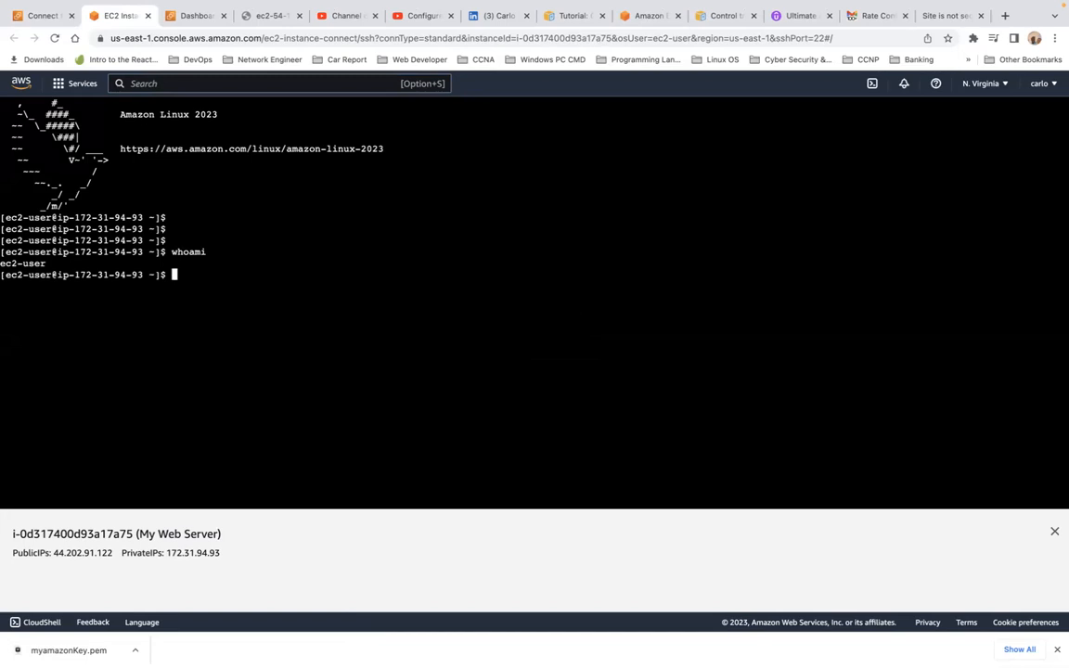
triple_click(34, 264)
left_click(234, 283)
Step: Start pinging 8.8.8.8 from the instance and attempt to stop it
type("ping 8.8.9")
key("BackSpace")
type("8.8")
key("Return")
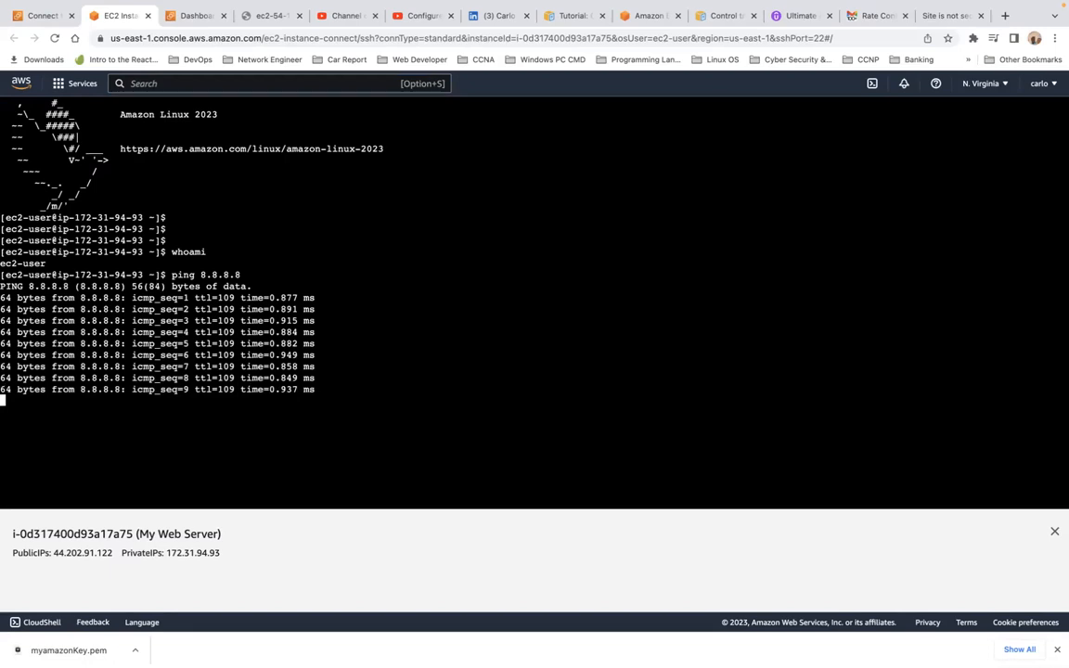
type("C")
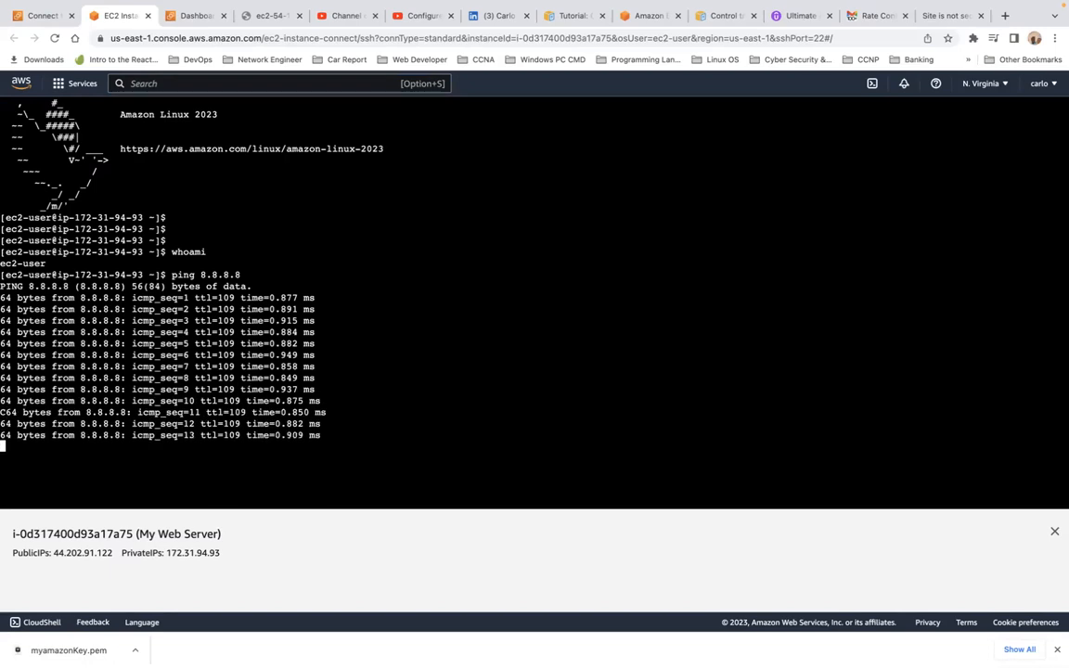
key("super+shift+c")
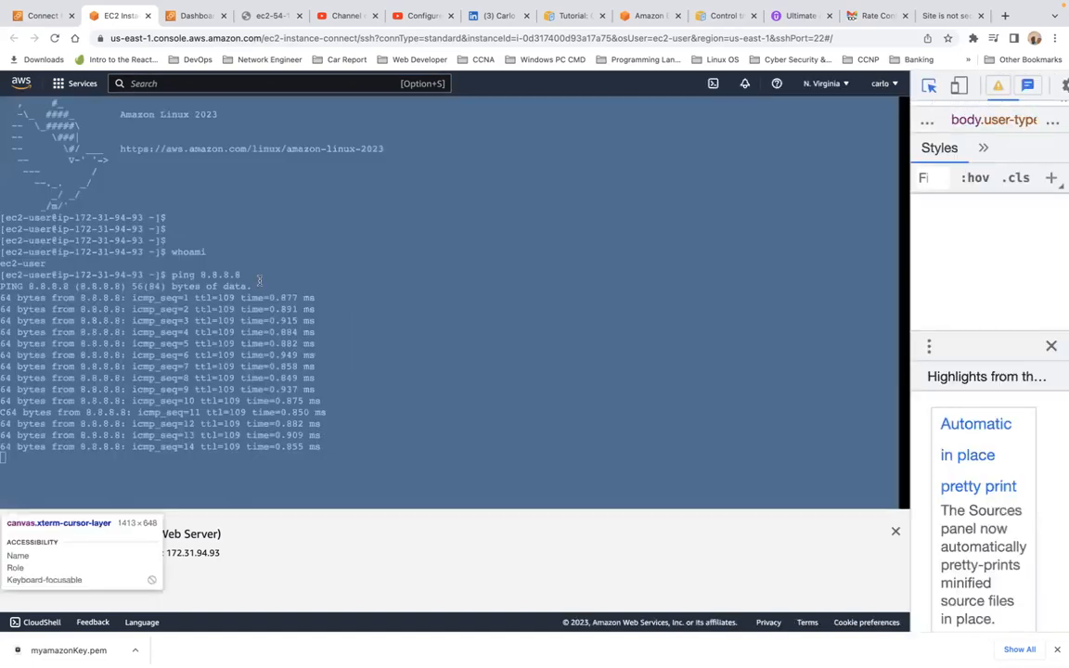
Step: Close the inspector's highlights drawer and the instance details strip to enlarge the terminal
left_click(446, 315)
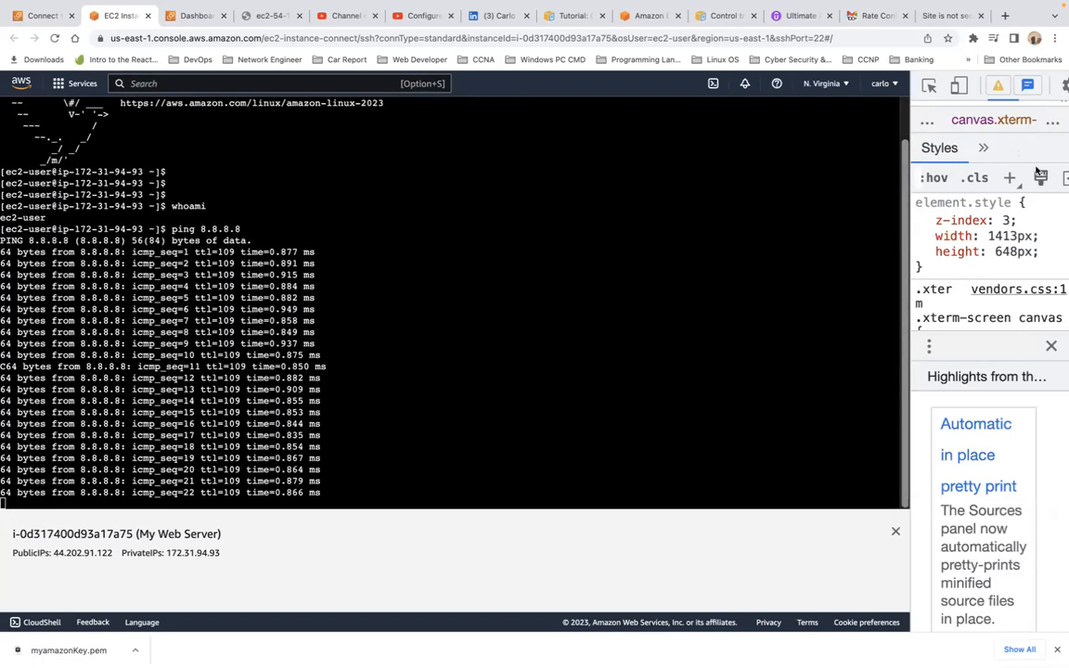
left_click(1051, 346)
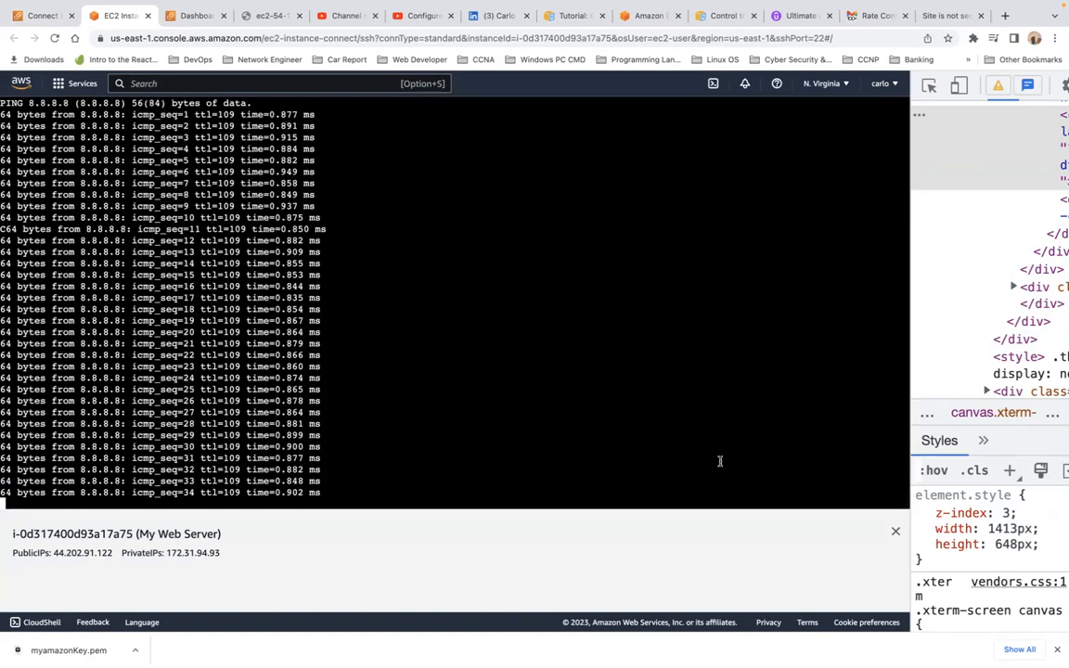
left_click(896, 531)
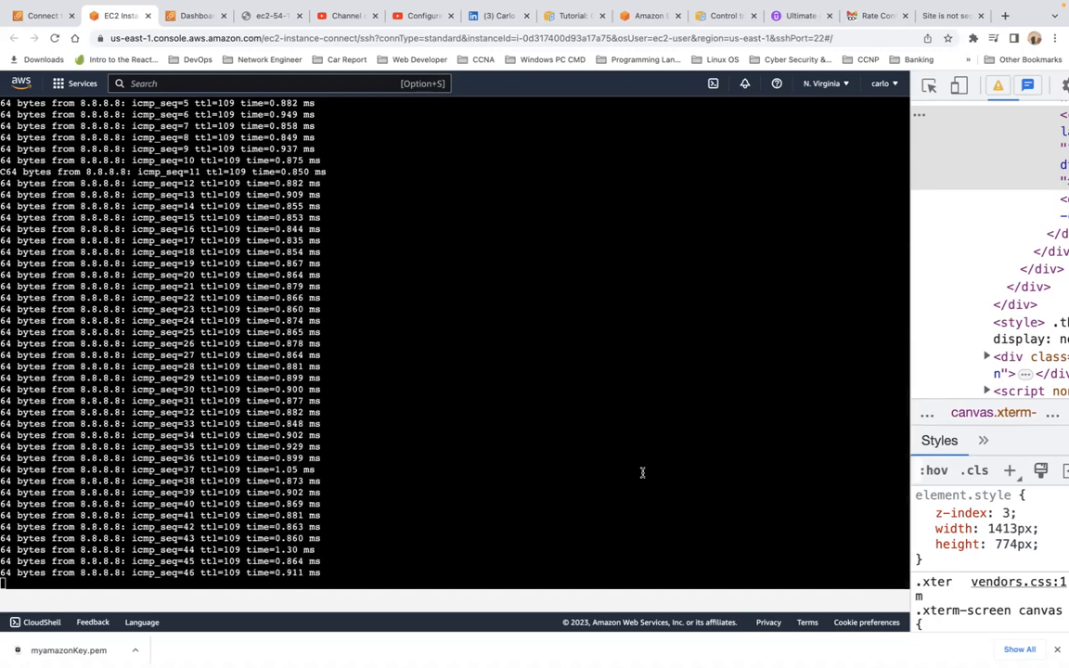
Step: Close the terminal still running ping and open a fresh Instance Connect session
scroll(736, 207, "up", 6)
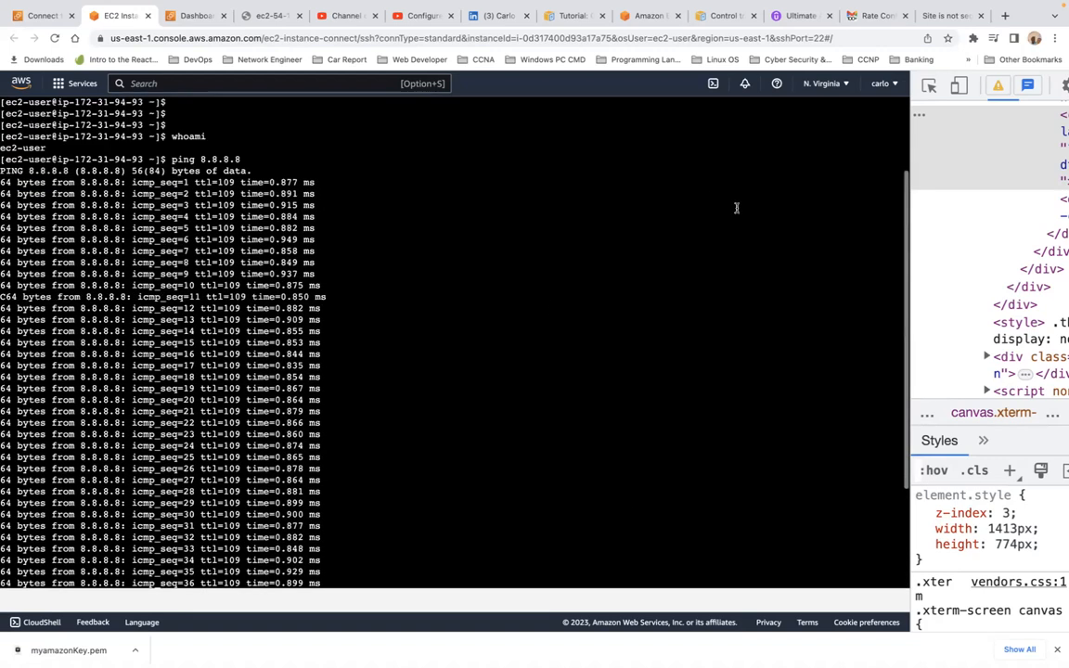
scroll(736, 208, "down", 6)
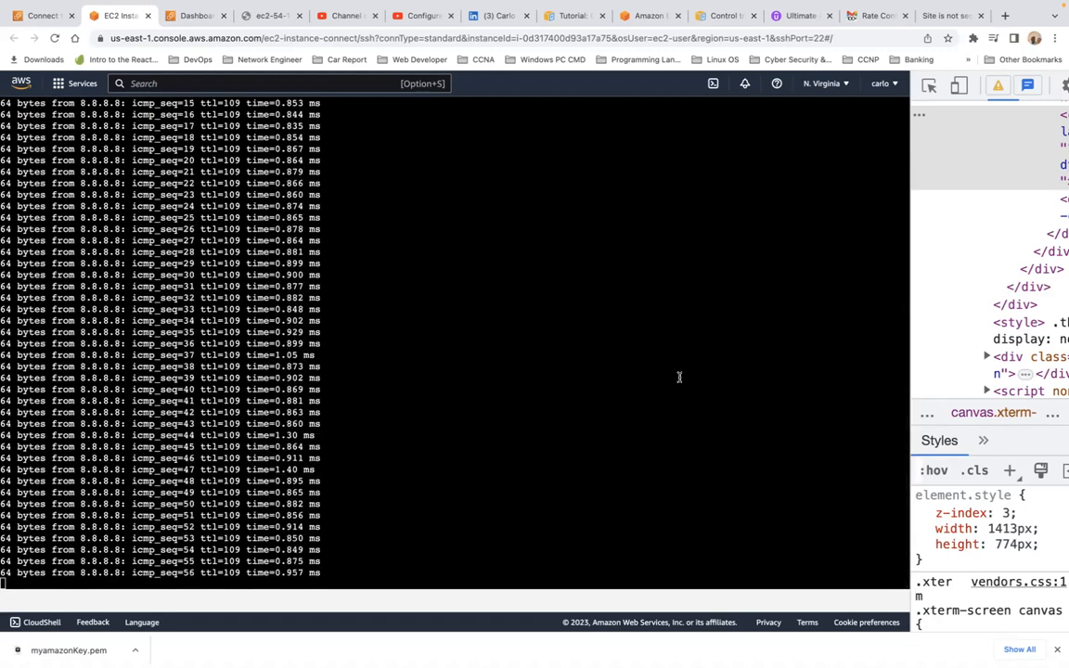
scroll(492, 210, "up", 10)
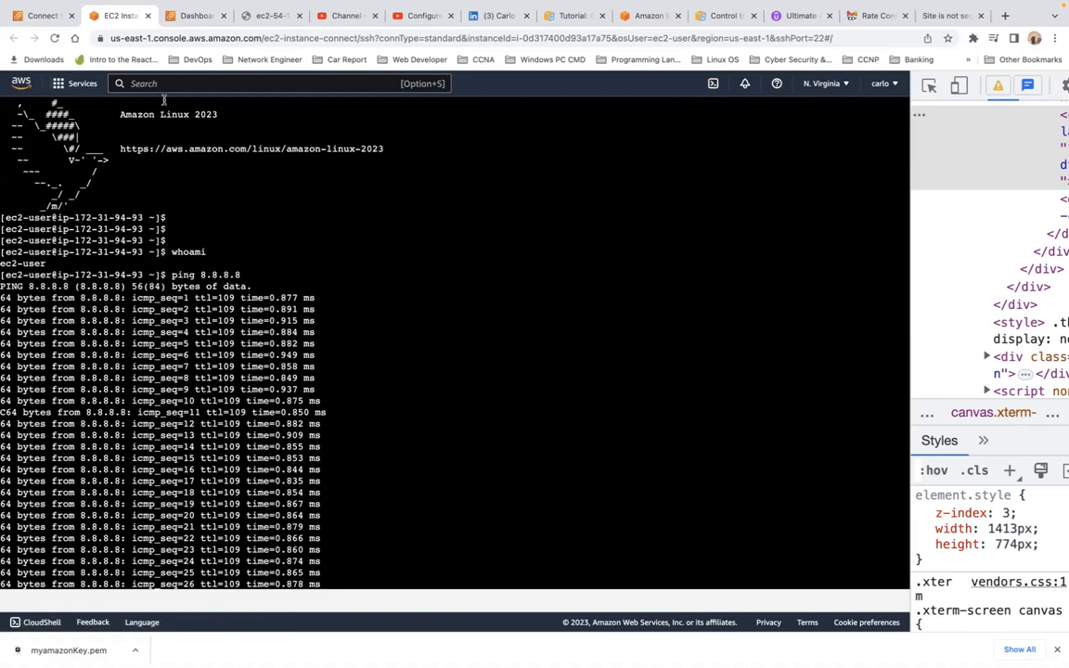
left_click(147, 16)
left_click(535, 489)
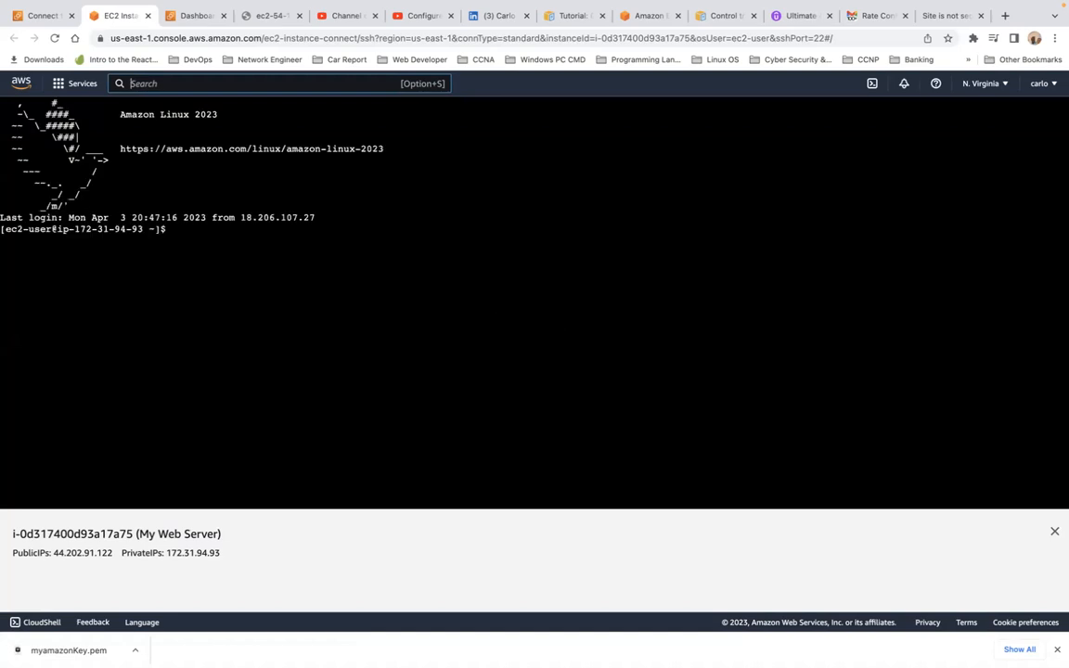
Step: Run 'aws ec2 describe-instances' at the new terminal prompt, fixing typos along the way
left_click(400, 300)
key("Return")
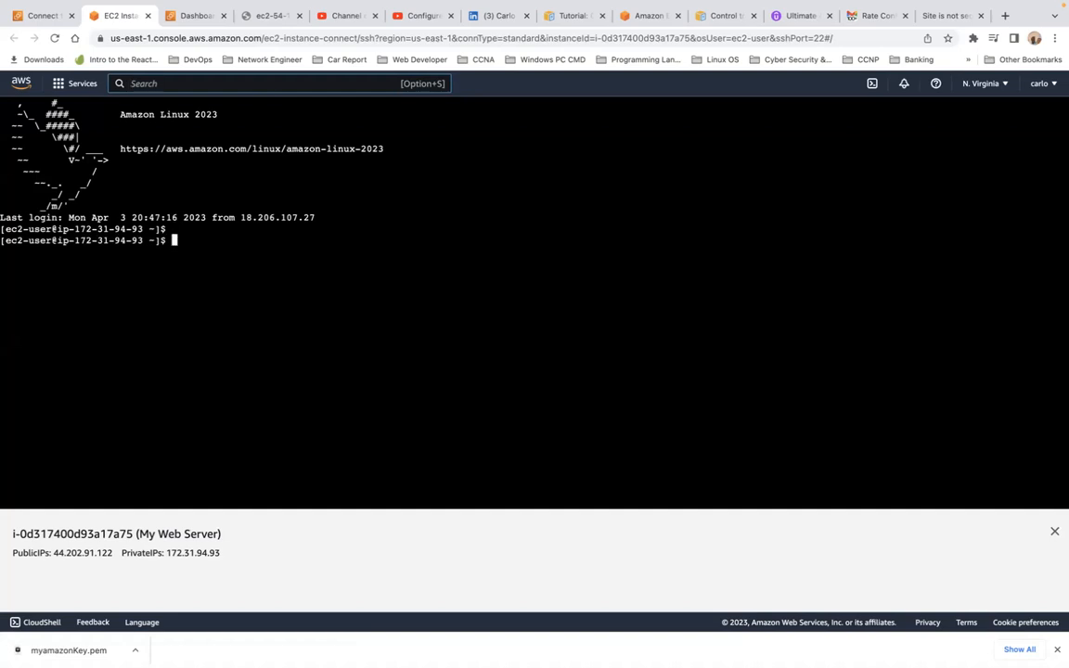
key("Return")
key("Return")
key("Return")
type("ec")
key("BackSpace")
key("BackSpace")
type("was")
key("BackSpace")
key("BackSpace")
key("BackSpace")
type("aws ec")
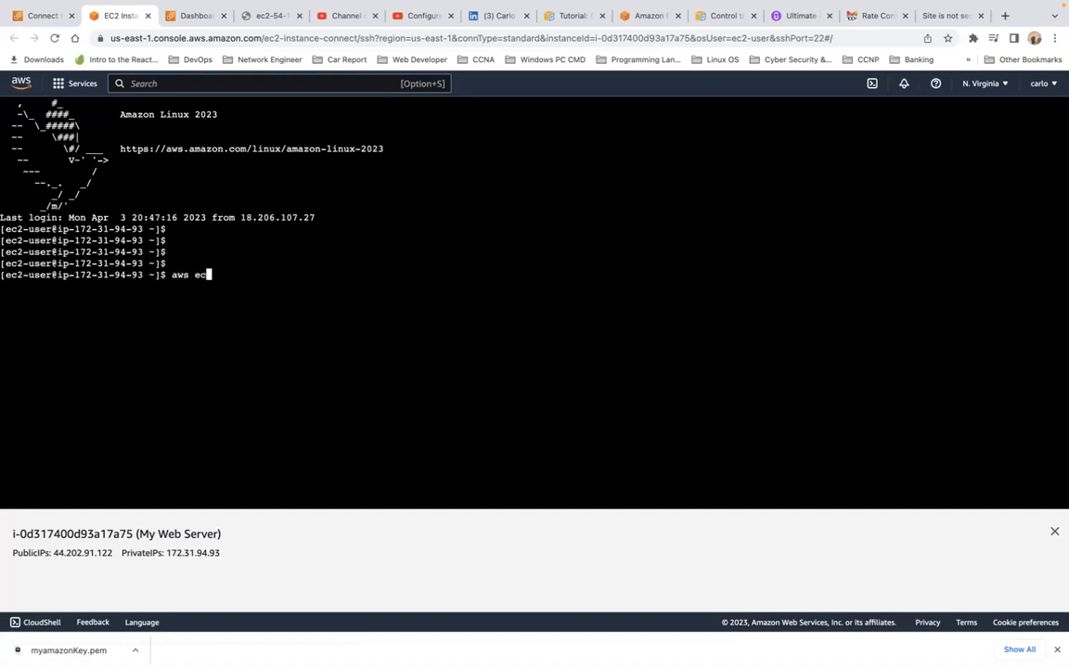
type("2 describe")
key("BackSpace")
key("BackSpace")
type("be")
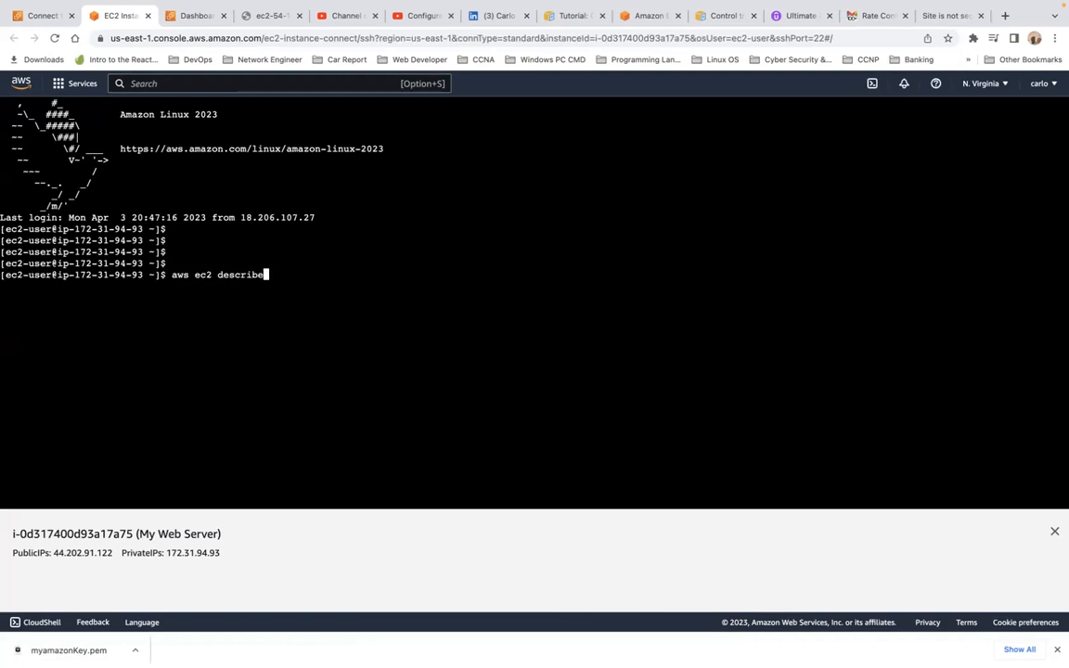
type("-instances")
key("Return")
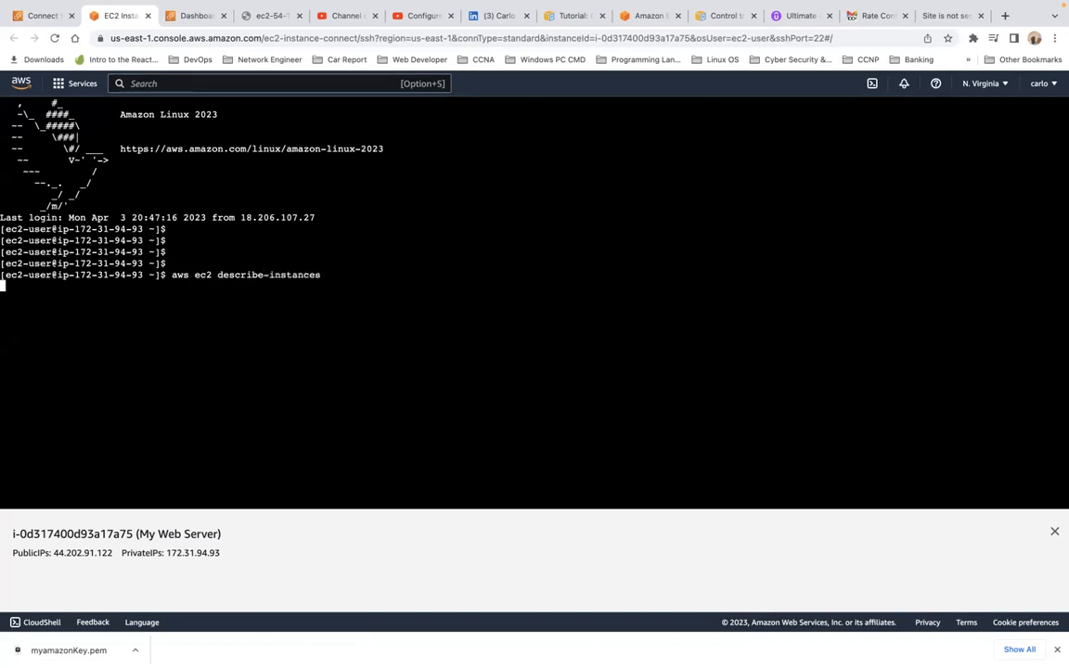